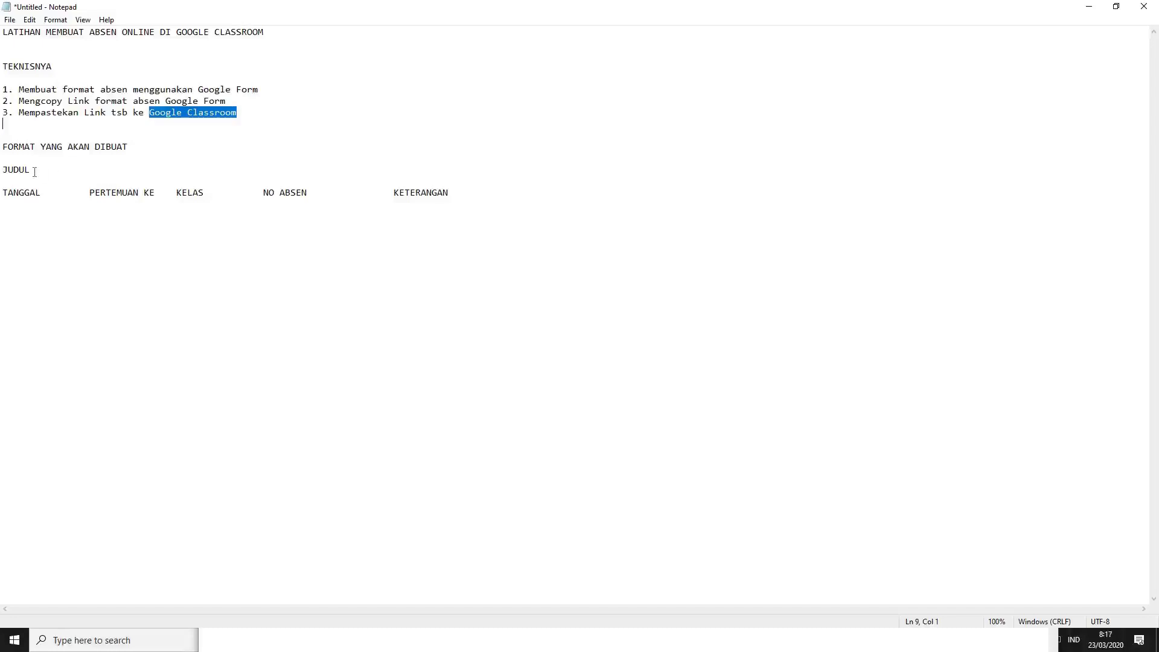
drag(28, 170, 313, 195)
drag(395, 194, 451, 196)
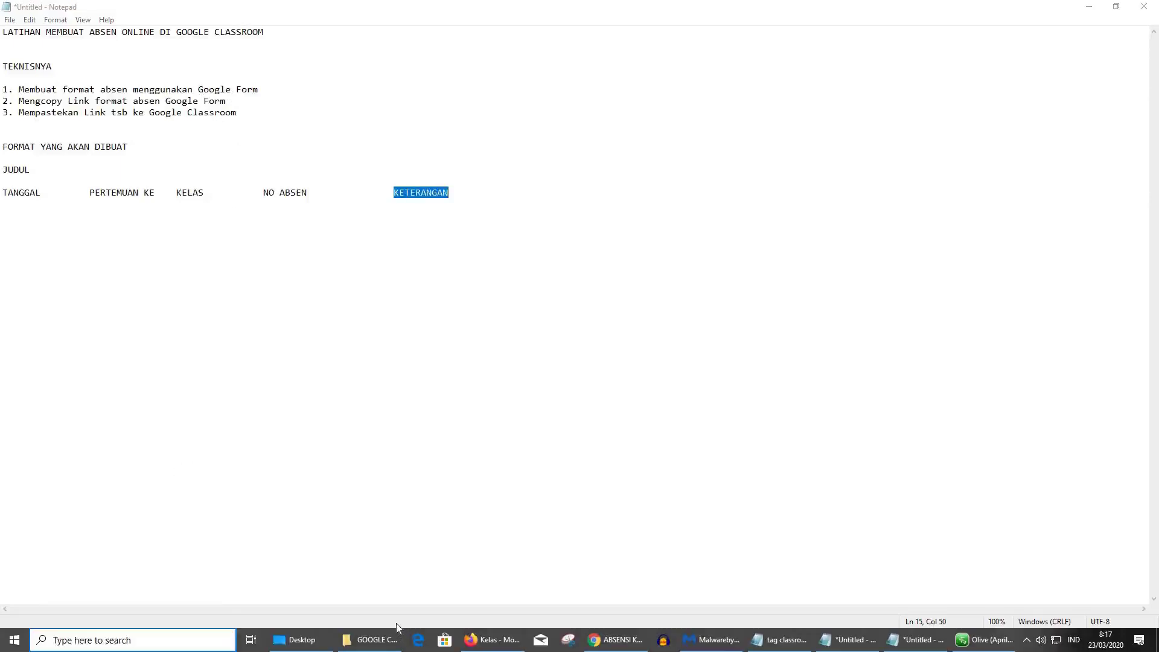
- Switch to the Chrome browser and open Google Drive from the Google search results page
key(super)
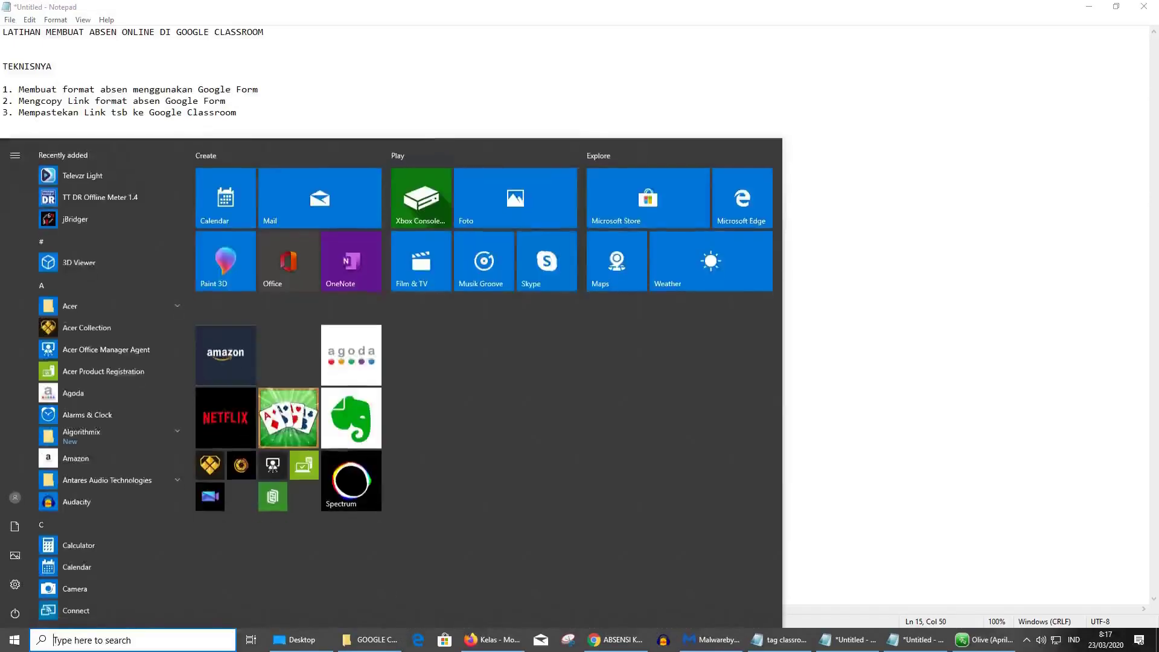
click(615, 639)
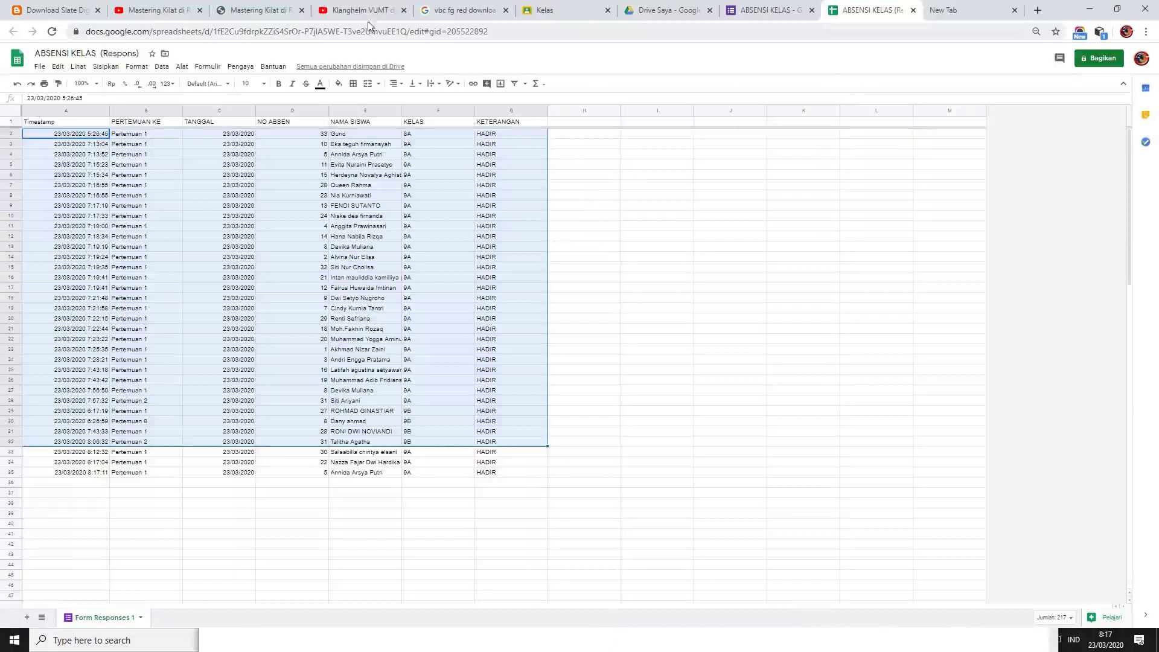
click(473, 12)
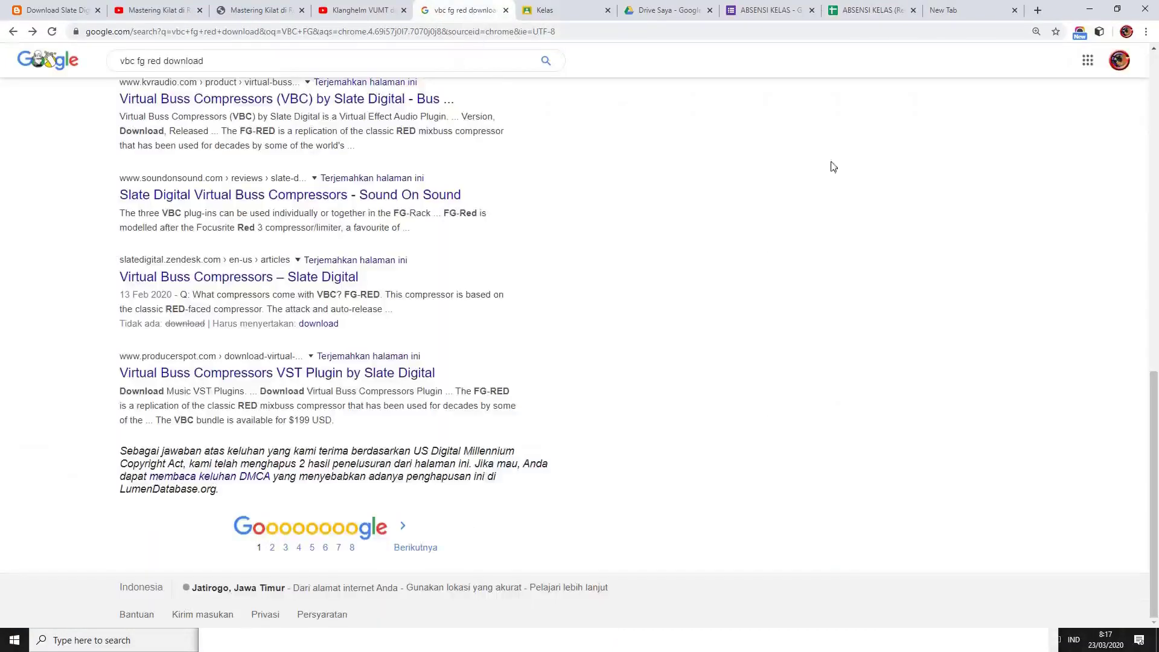
scroll(767, 174, up, 4)
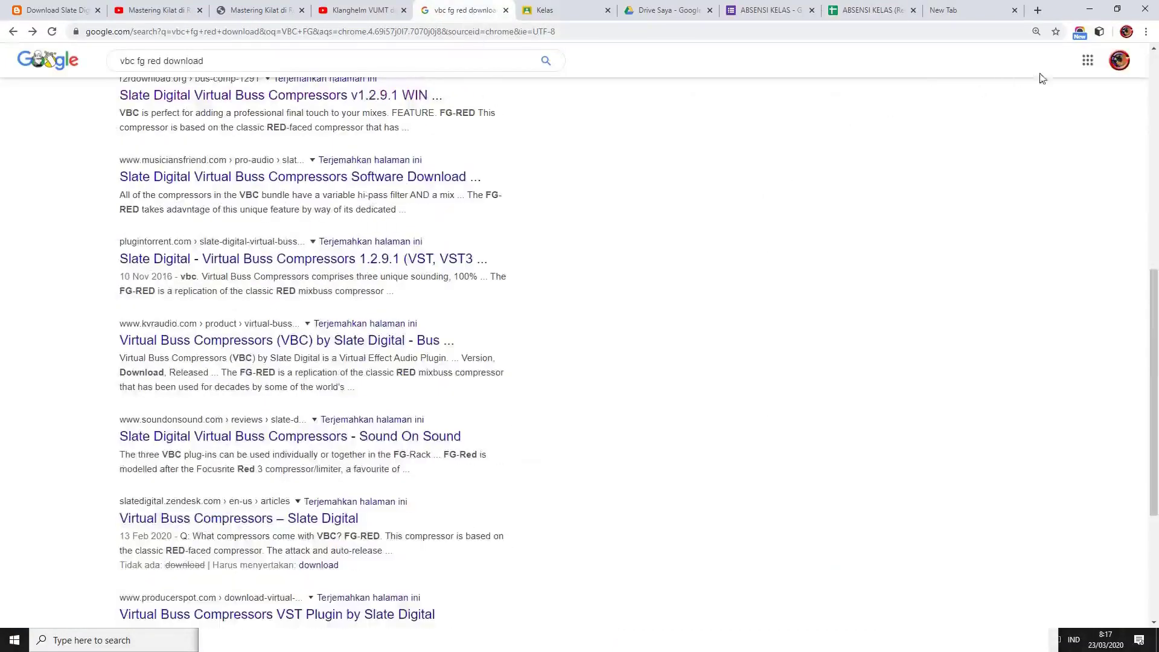
click(1088, 60)
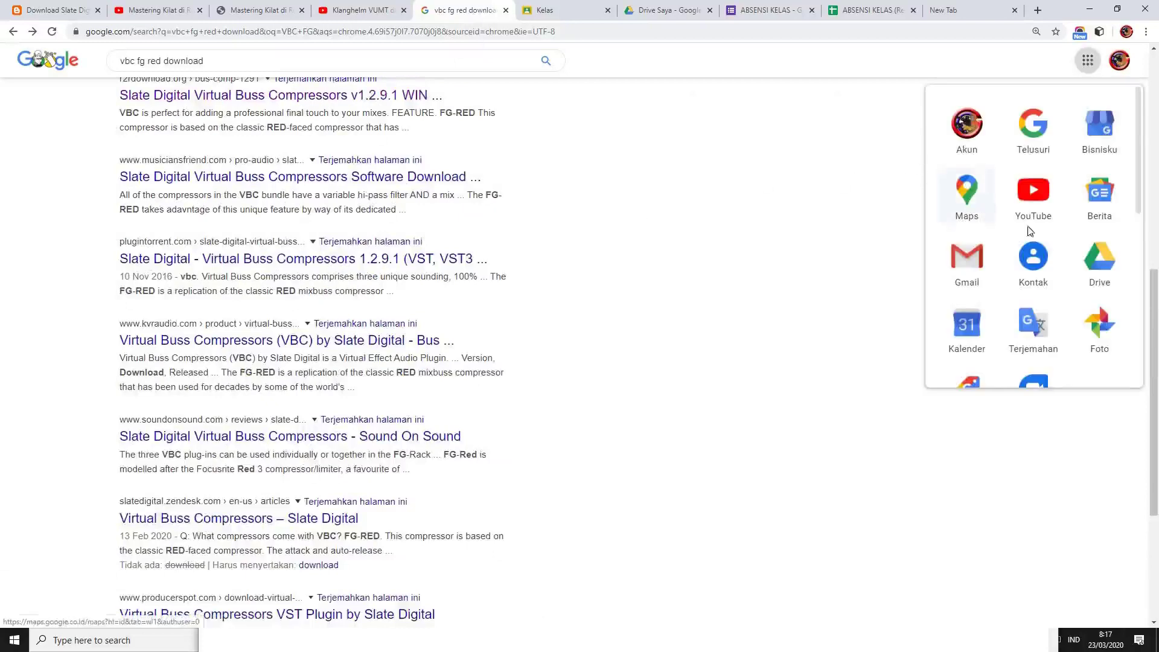
click(1100, 272)
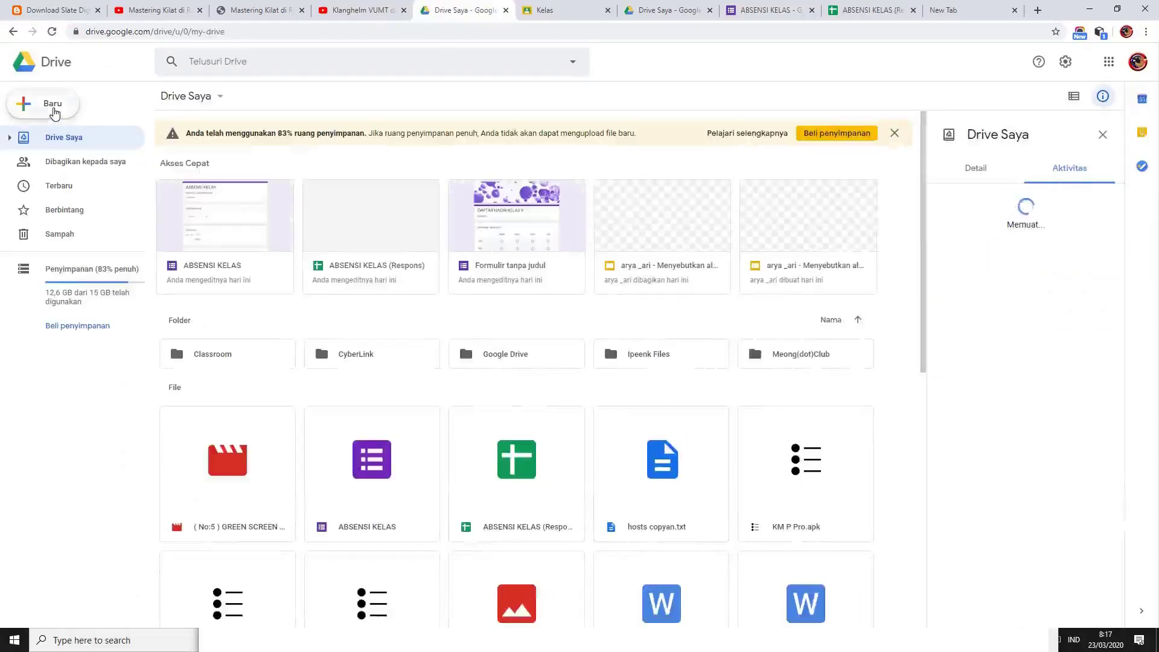
- Create a new blank Google Form from Drive
click(46, 107)
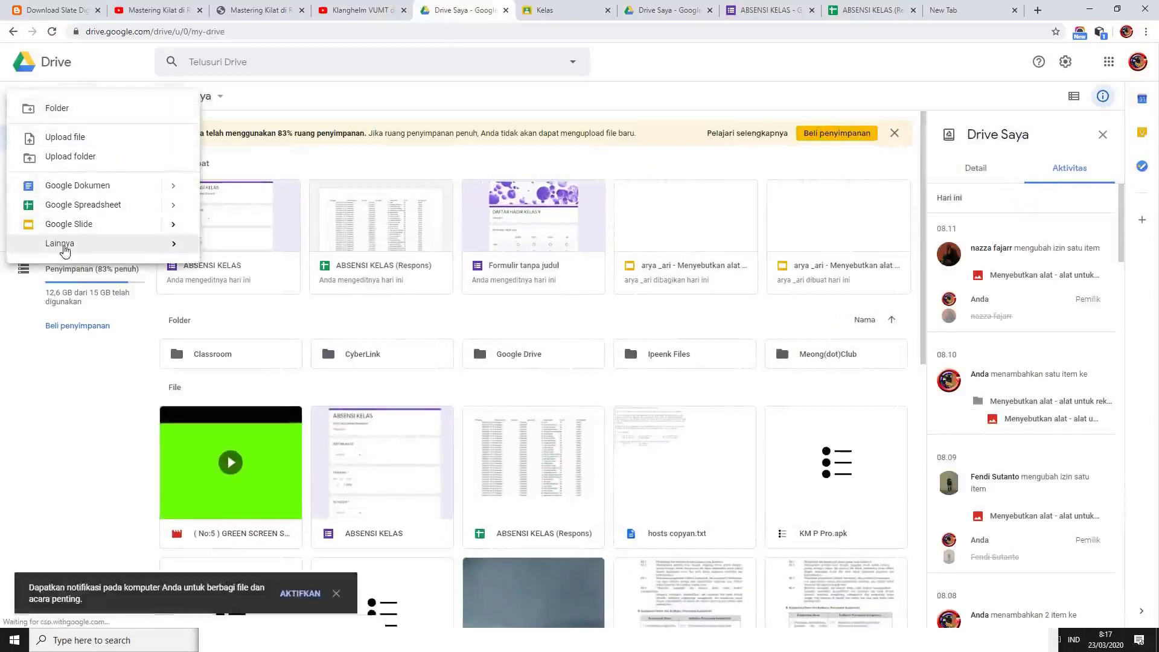
mouse_move(67, 249)
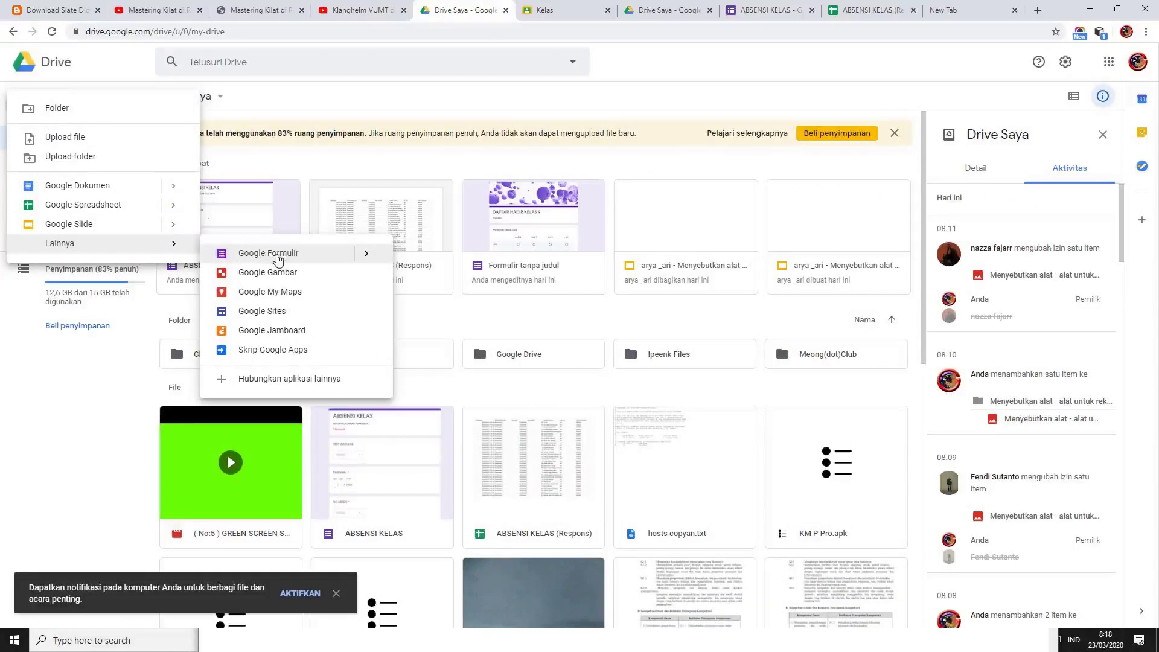
mouse_move(366, 253)
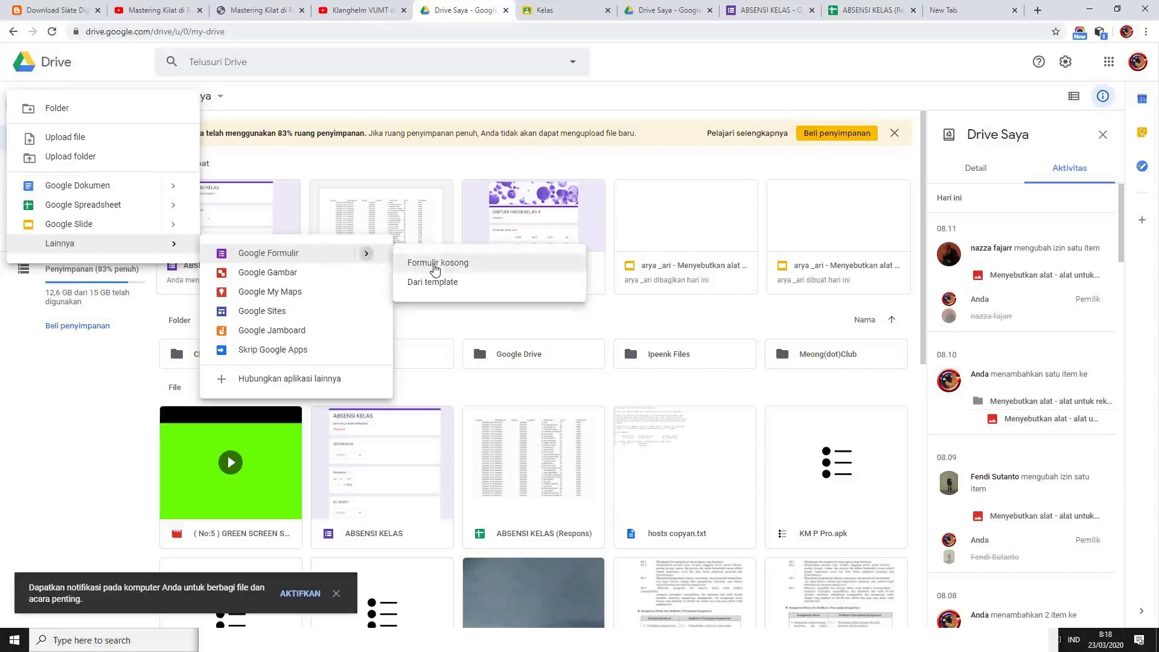
click(435, 269)
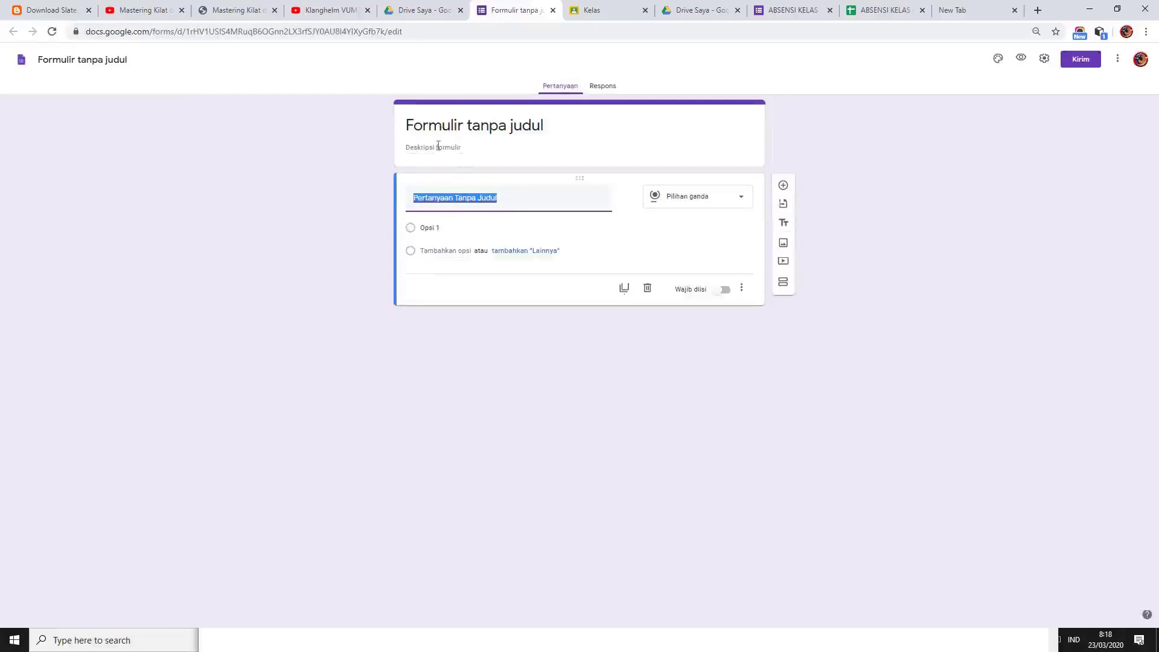
- Set the form description to "ABSEN KELAS 9" and title the first question "TANGGAL"
click(438, 146)
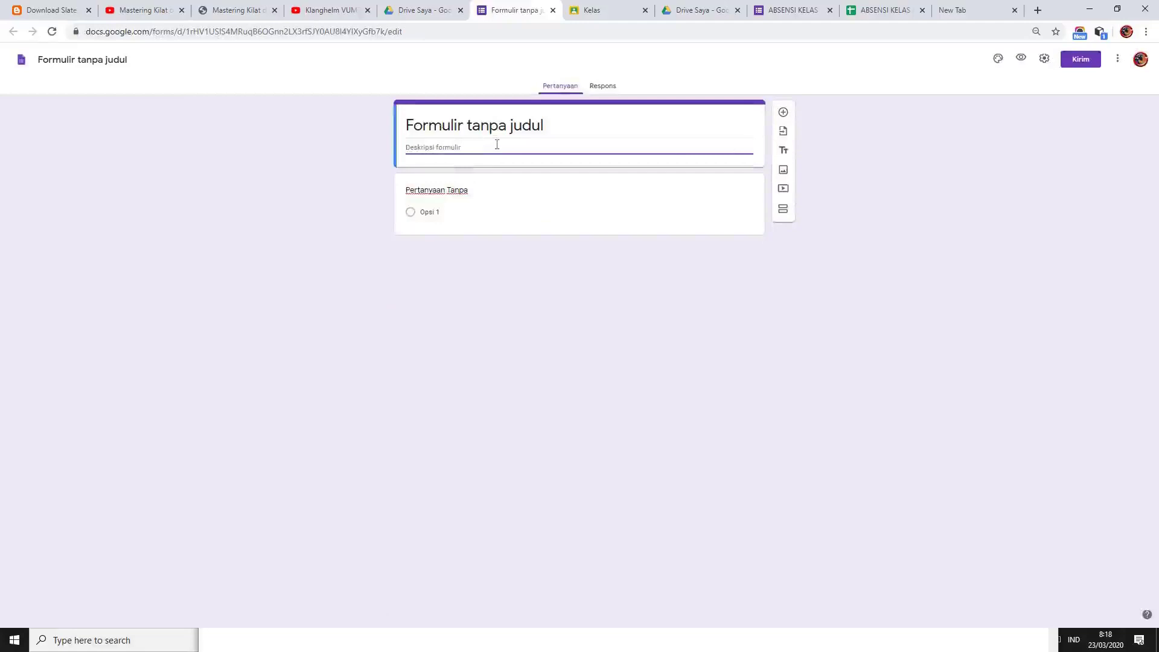
key(Caps_Lock)
text(AB)
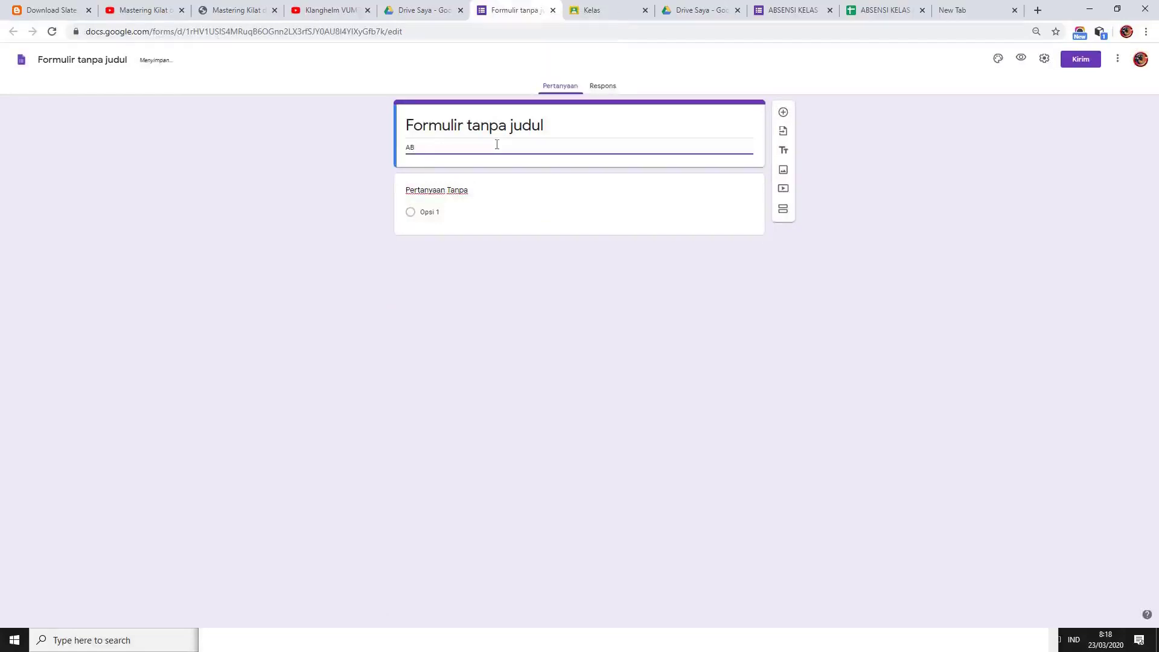
text(SEN KELAS 9)
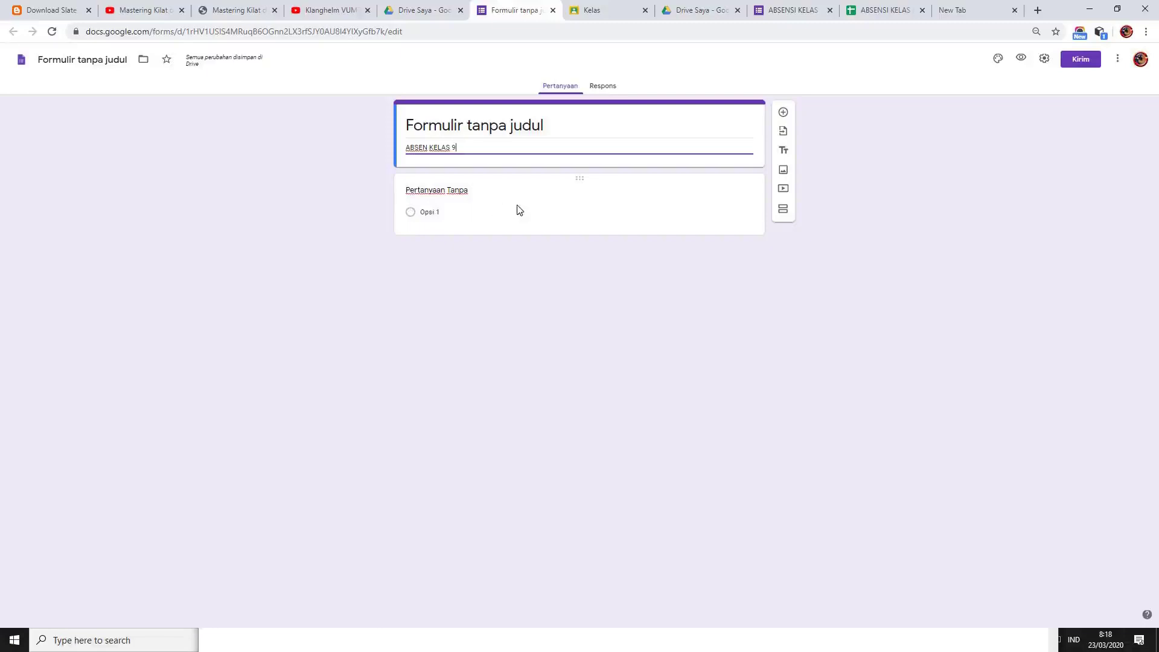
click(451, 194)
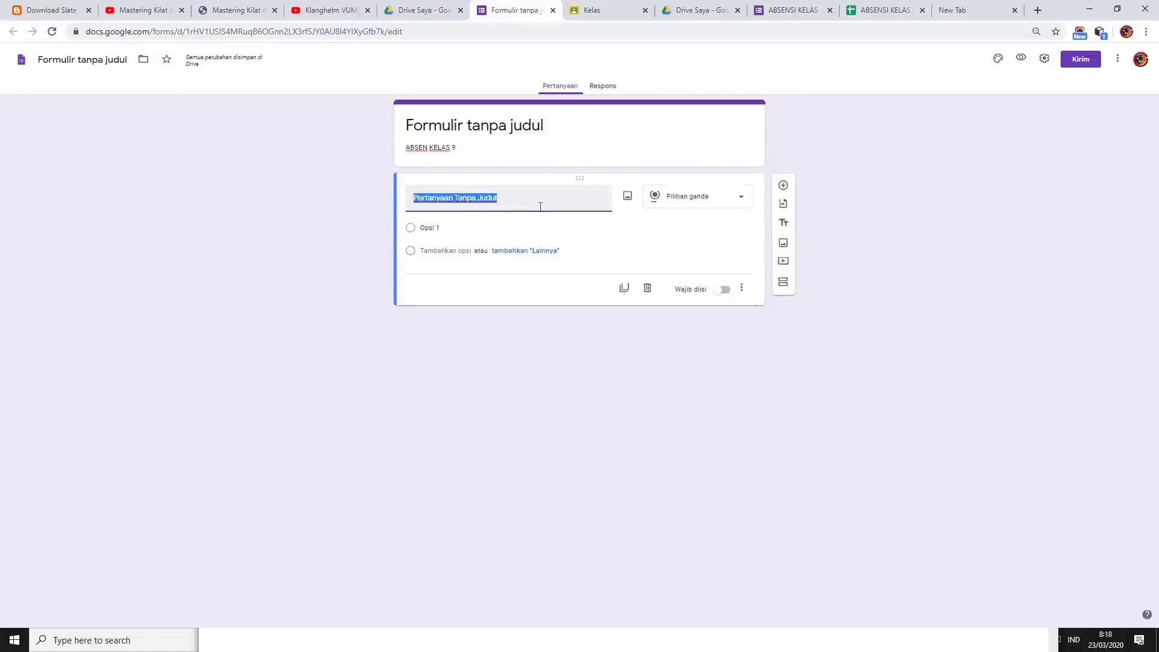
text(TANGGAL)
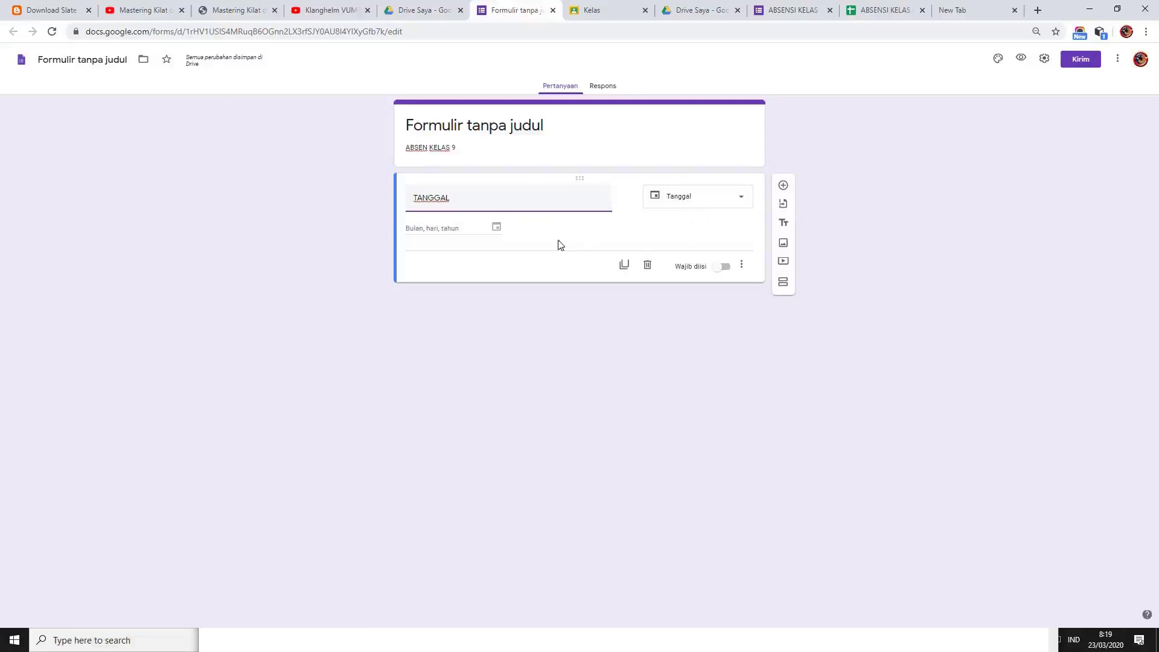
- Add a second question titled "PERTEMUAN KE" and set its answer type to Drop-down
click(784, 187)
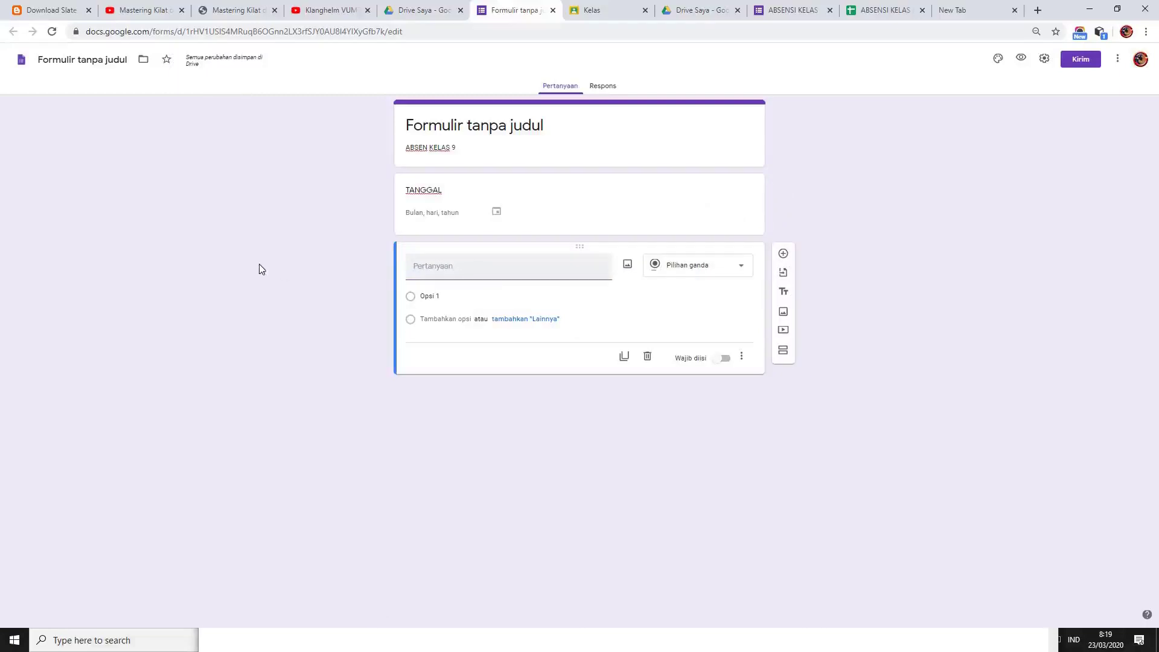
text(PE)
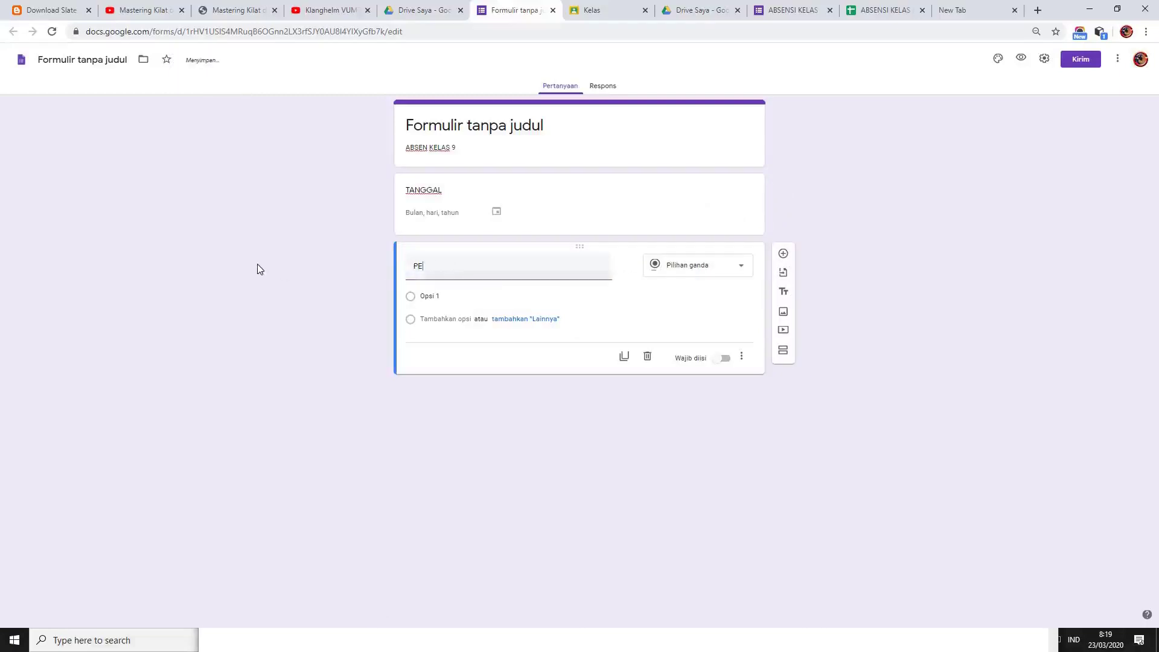
text(RTEMUAN KE)
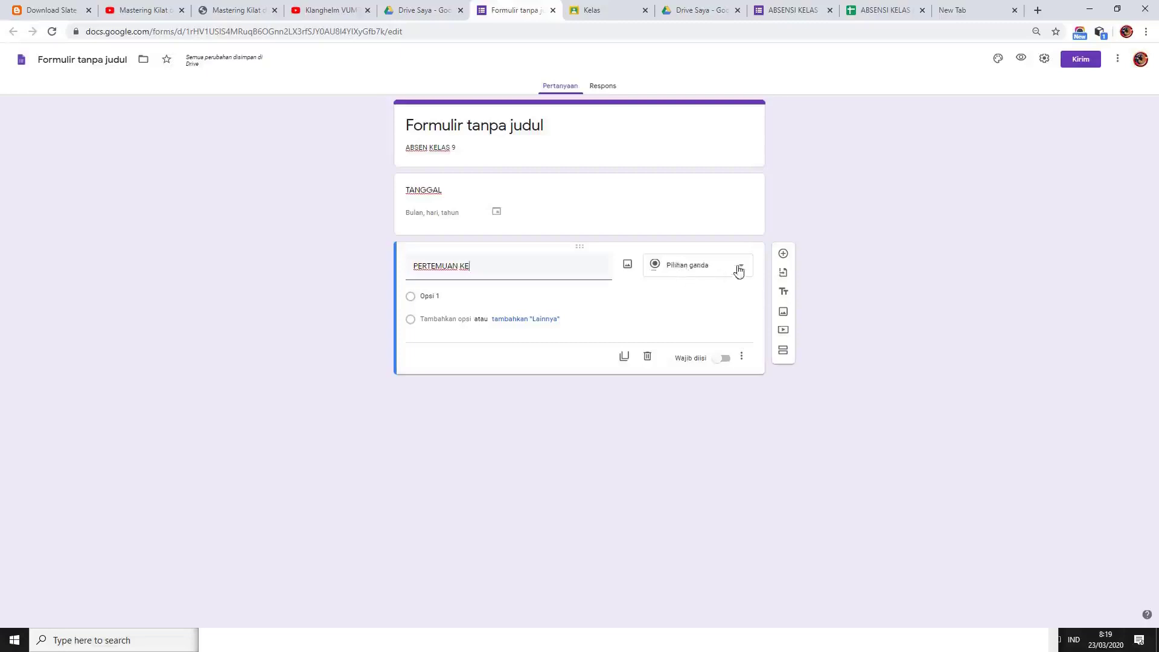
click(741, 272)
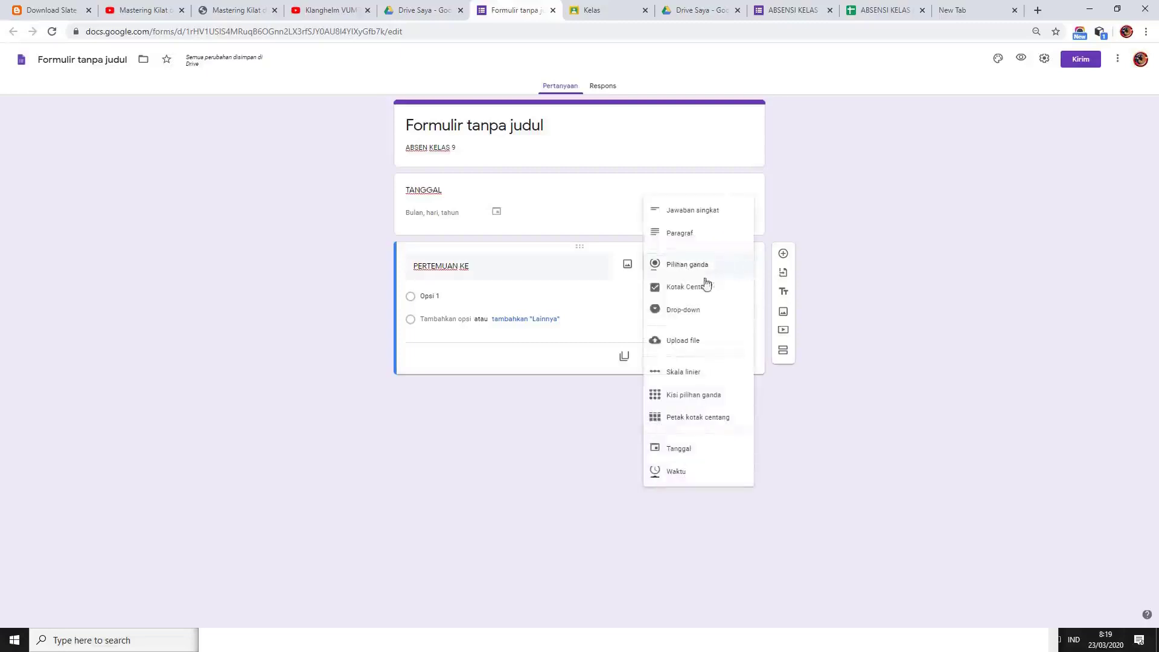
click(694, 312)
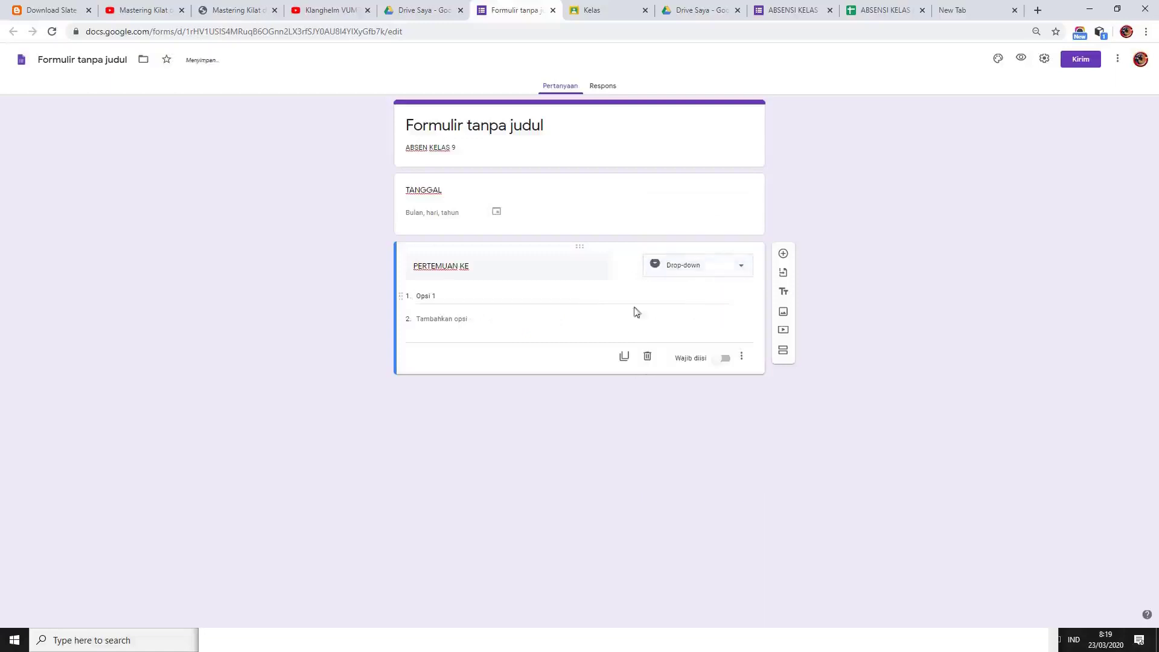
- Name the first drop-down option of the PERTEMUAN KE question "Pertemuan ke 1"
click(447, 296)
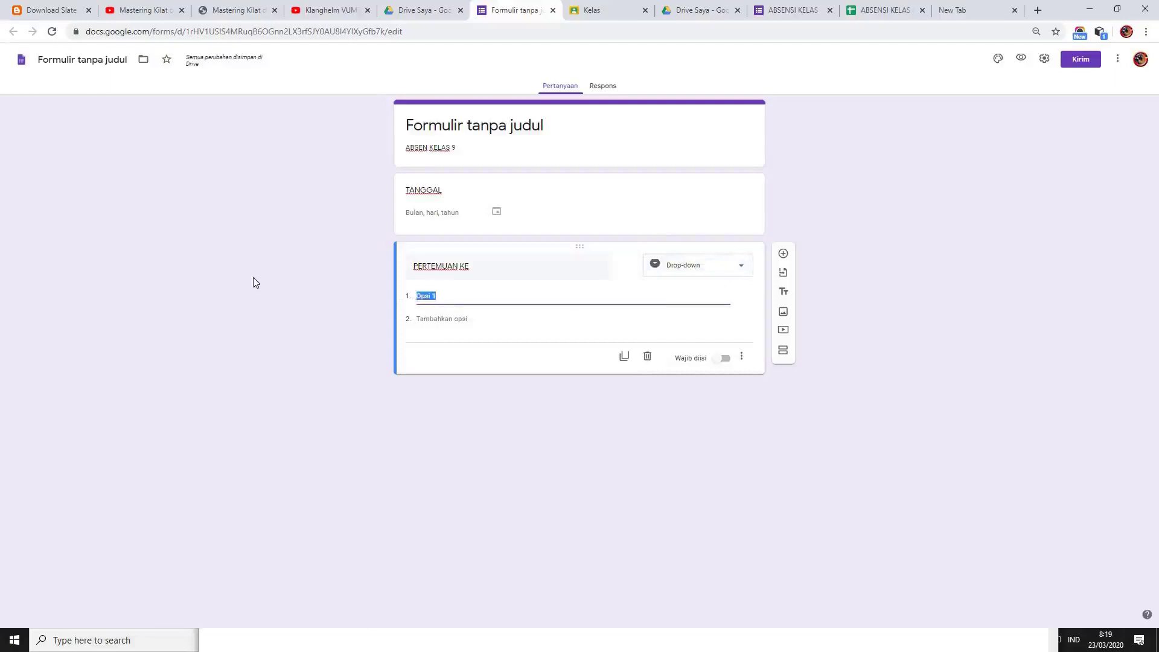
key(Caps_Lock)
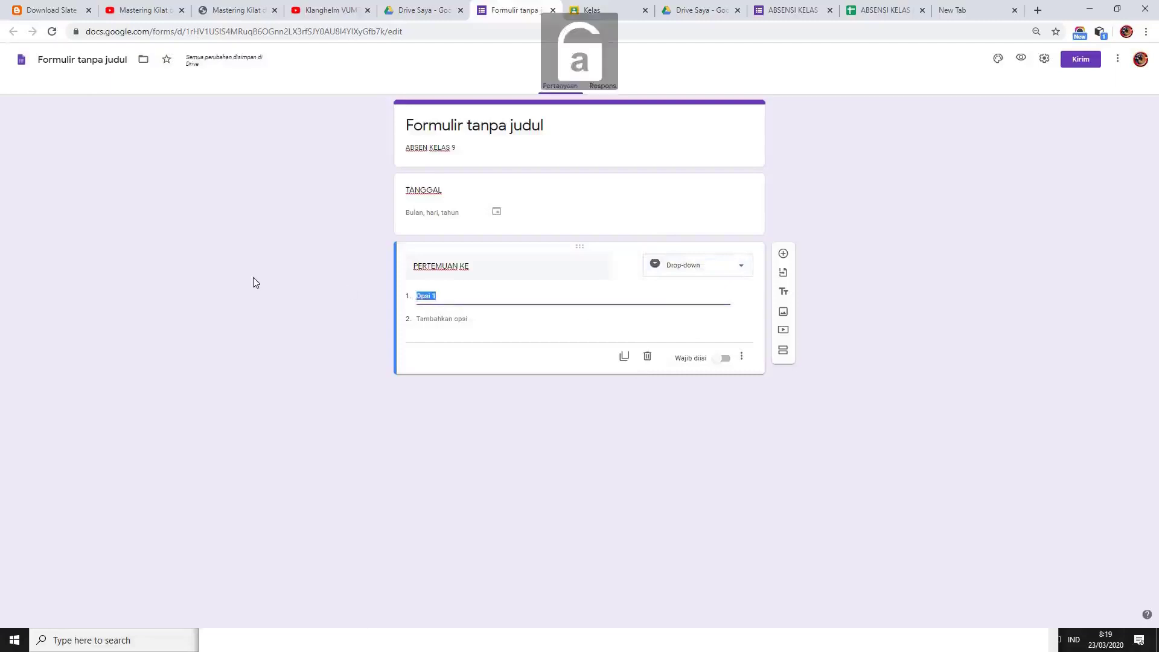
text(Pertem)
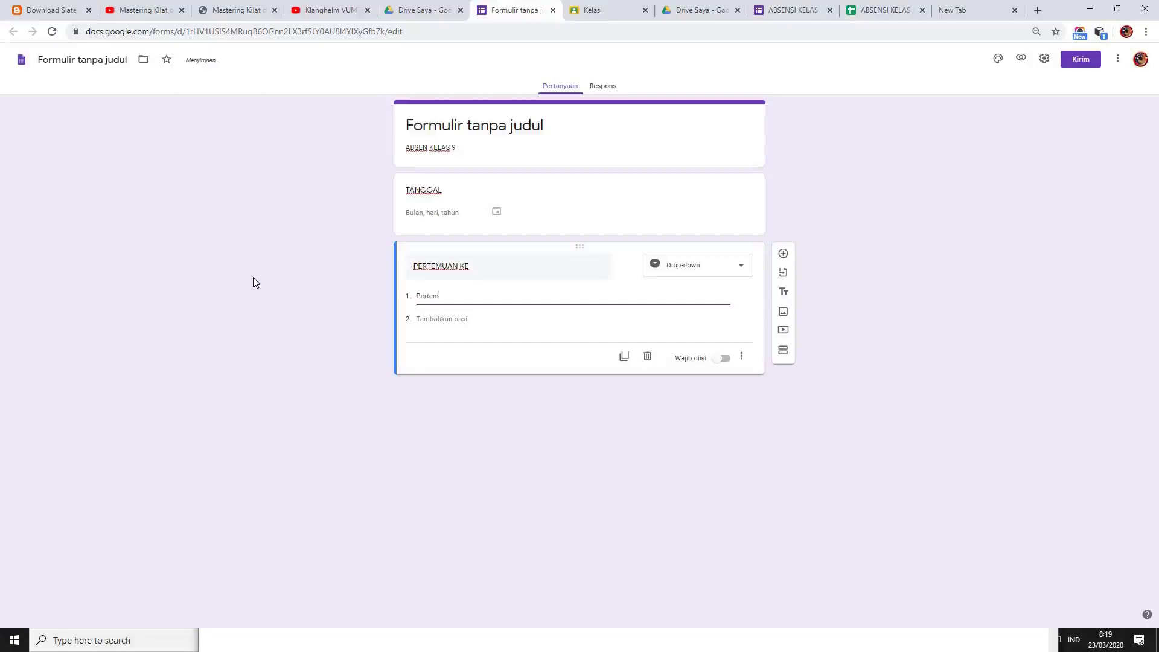
text(uan ke 1)
- Add a second drop-down option by copying the first option's text and changing the copy to "Pertemuan ke 2"
click(482, 321)
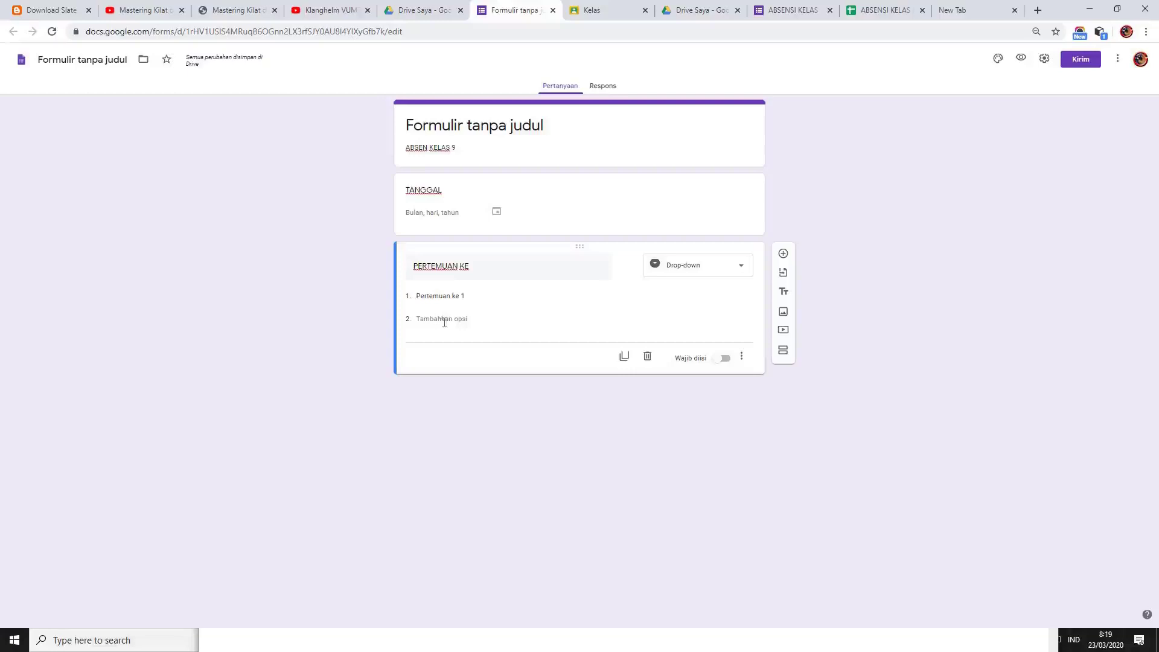
click(443, 320)
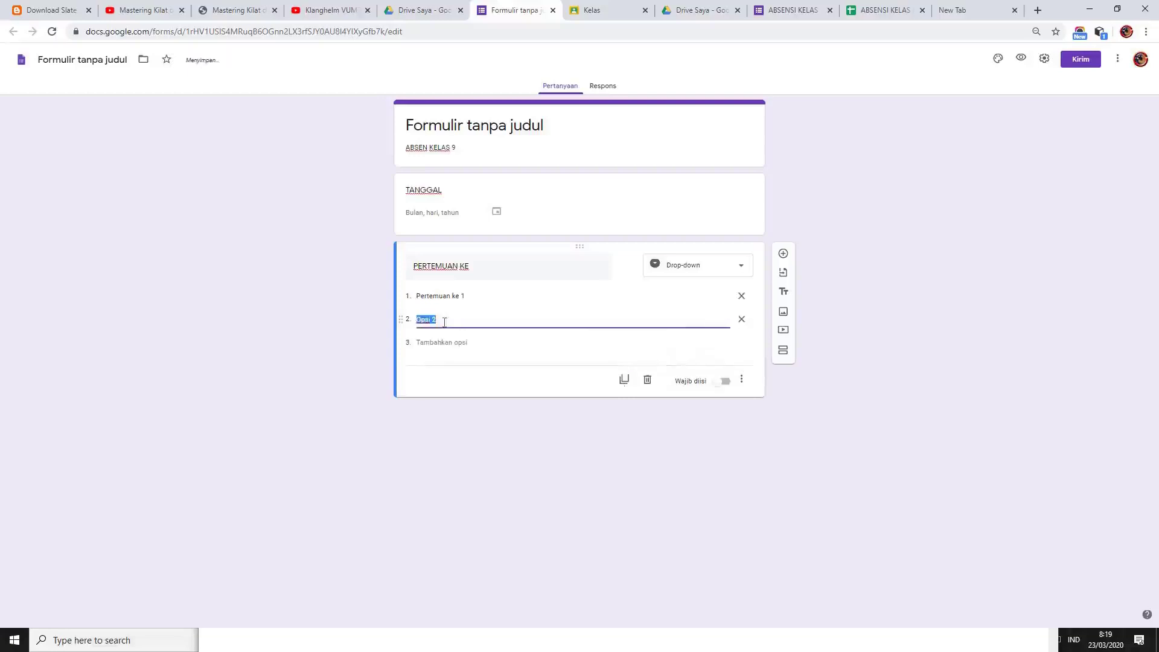
triple_click(466, 295)
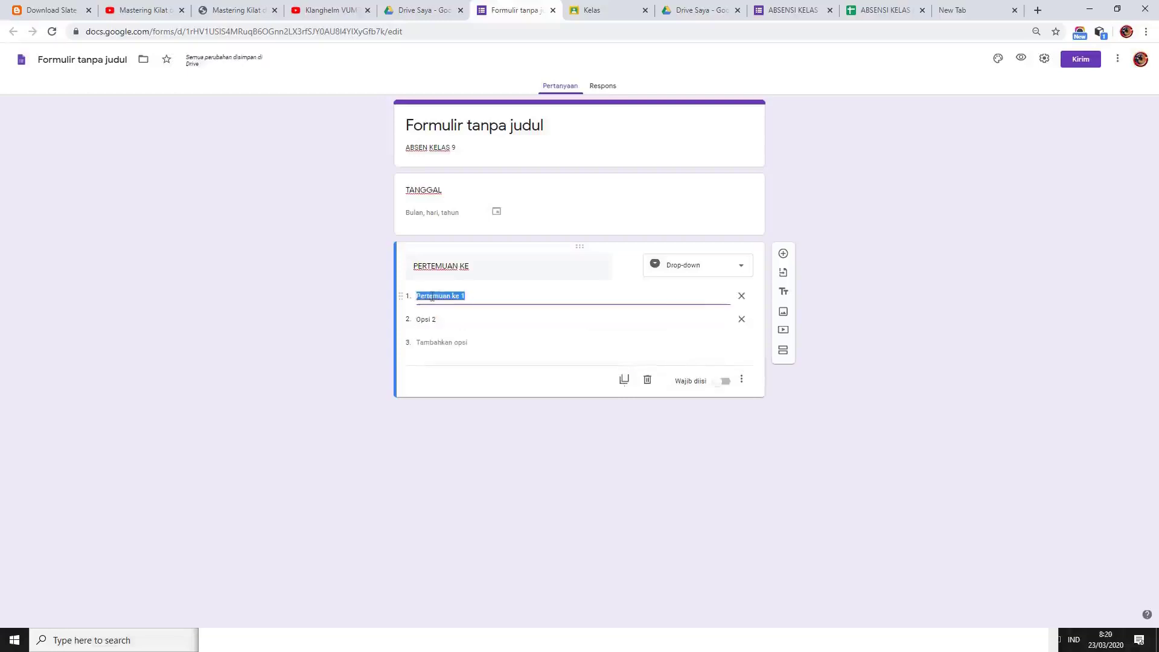
right_click(432, 299)
click(445, 336)
click(433, 322)
right_click(433, 321)
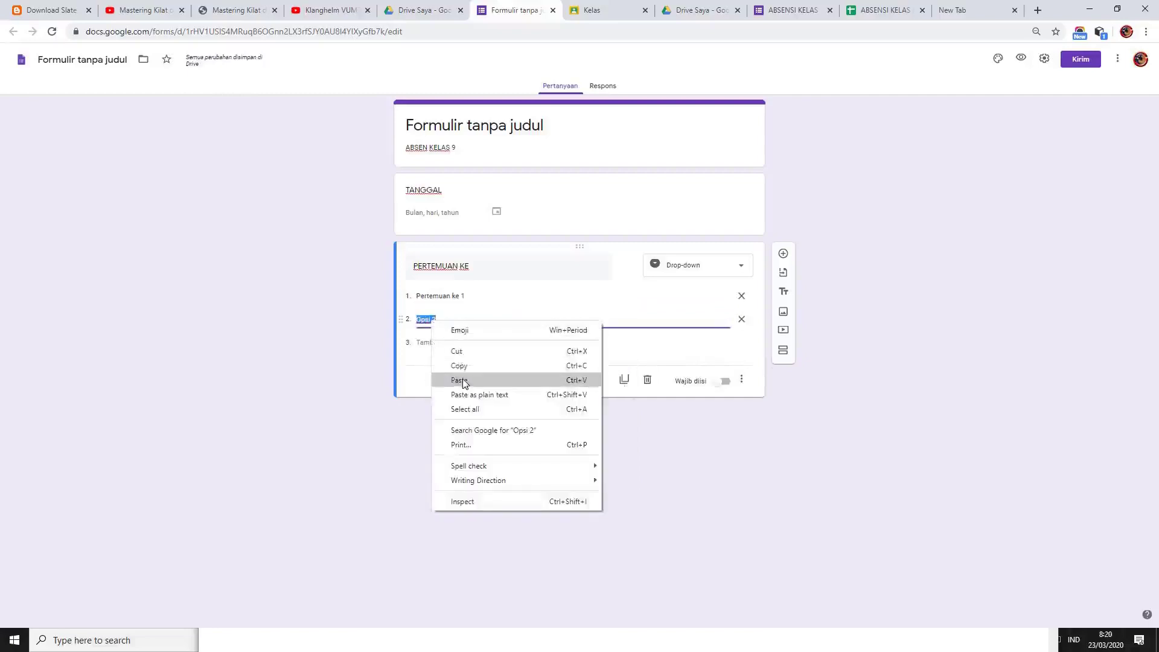
click(461, 380)
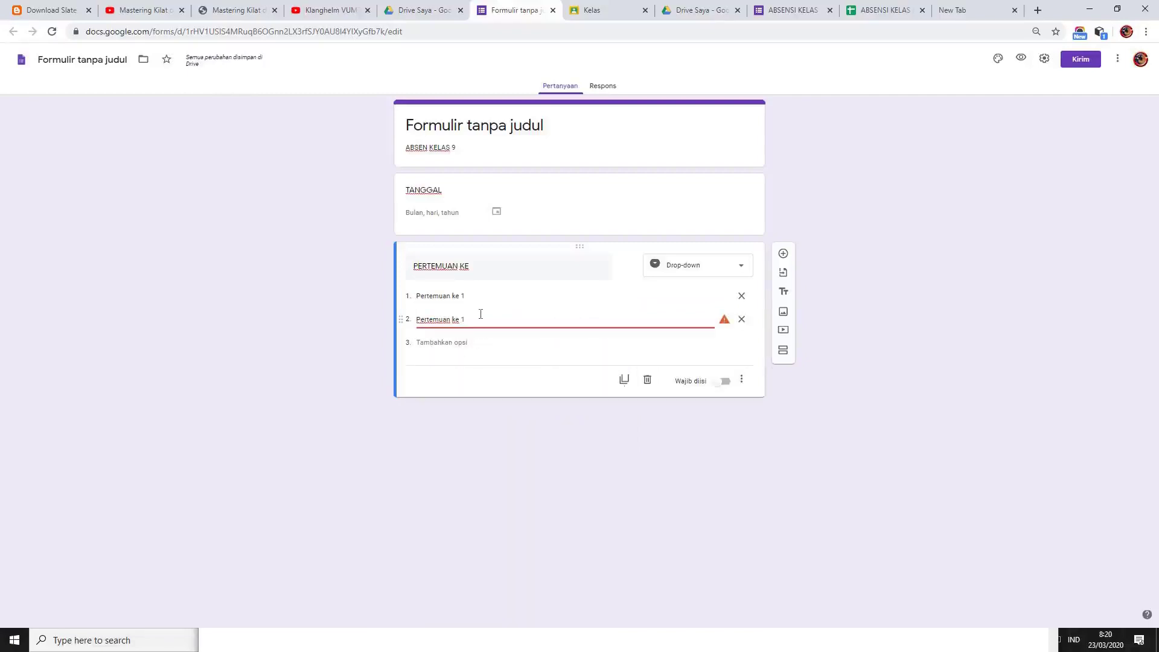
key(BackSpace)
text(2)
- Add the third and fourth drop-down options "Pertemuan ke 3" and "Pertemuan ke 4" by pasting the copied text and correcting its number
click(447, 342)
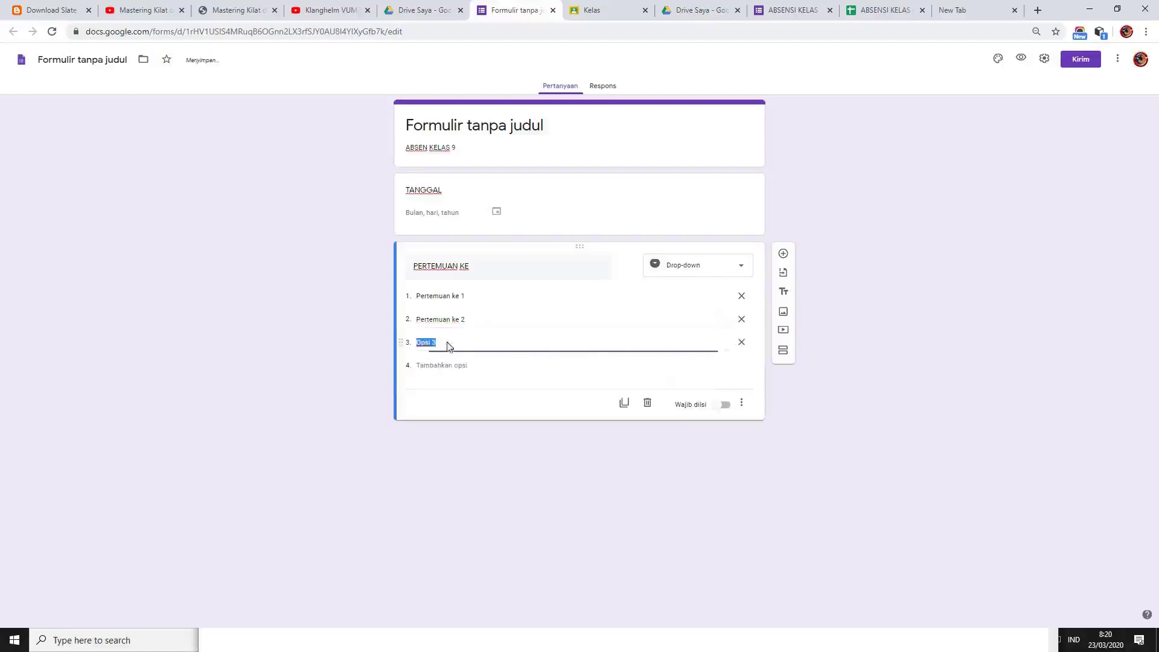
right_click(433, 341)
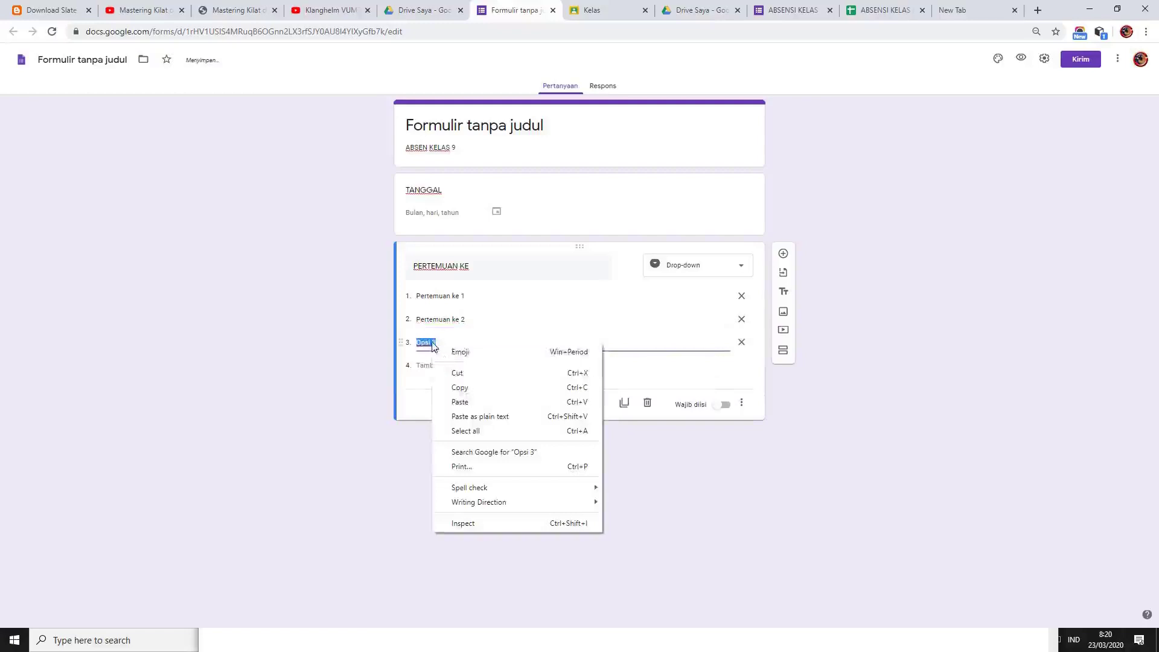
click(464, 400)
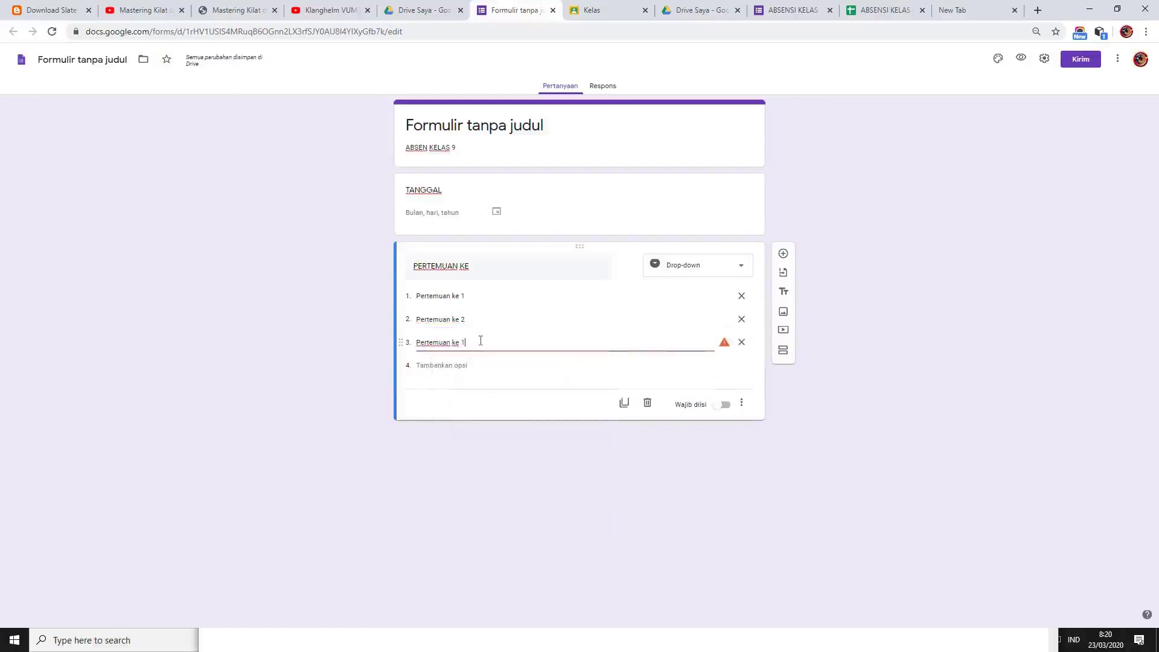
key(BackSpace)
click(449, 365)
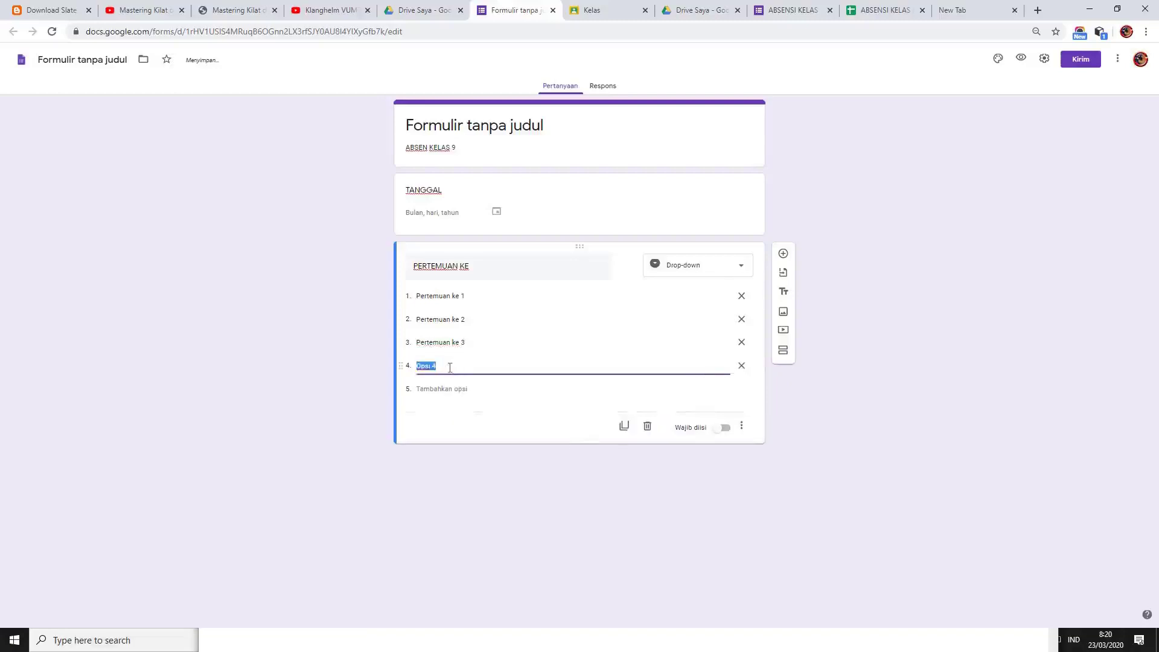
right_click(450, 367)
click(477, 427)
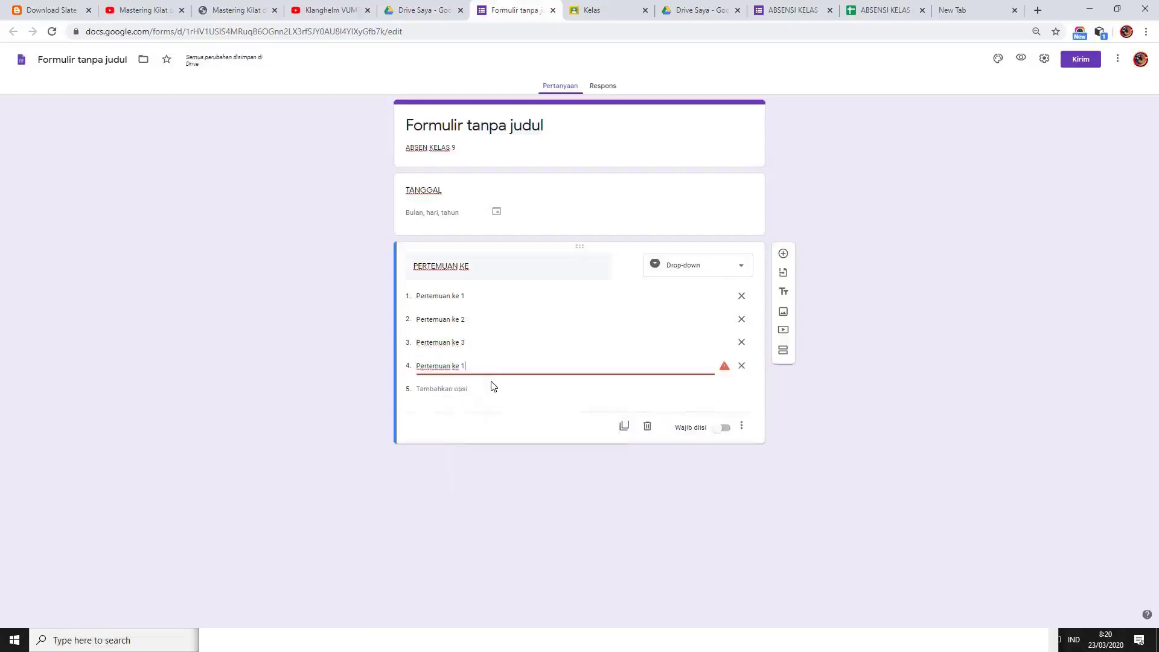
key(BackSpace)
text(4)
- Add a fifth drop-down option "Pertemuan ke 5" by pasting the copied option text and correcting its number
click(445, 389)
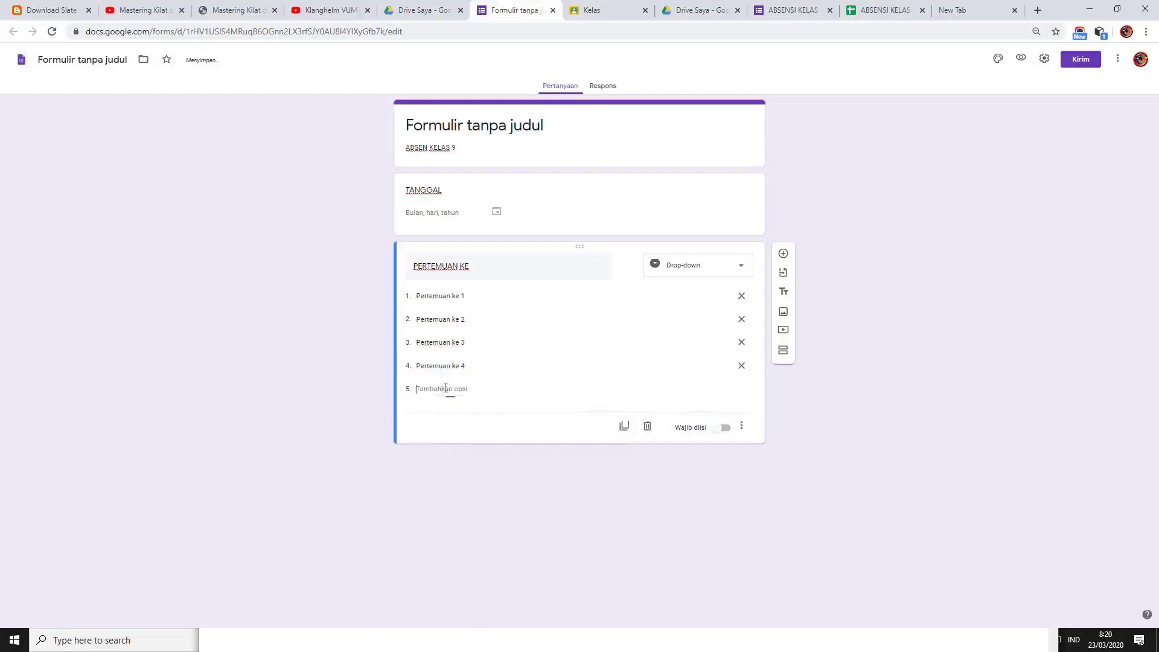
right_click(445, 388)
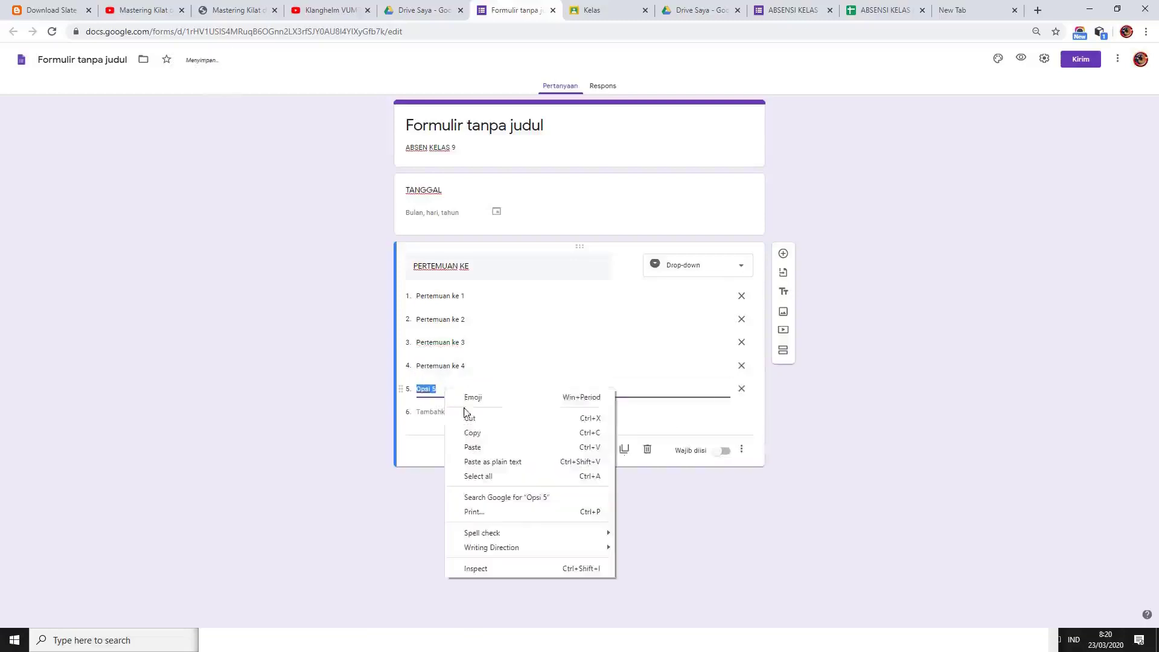
click(474, 444)
key(BackSpace)
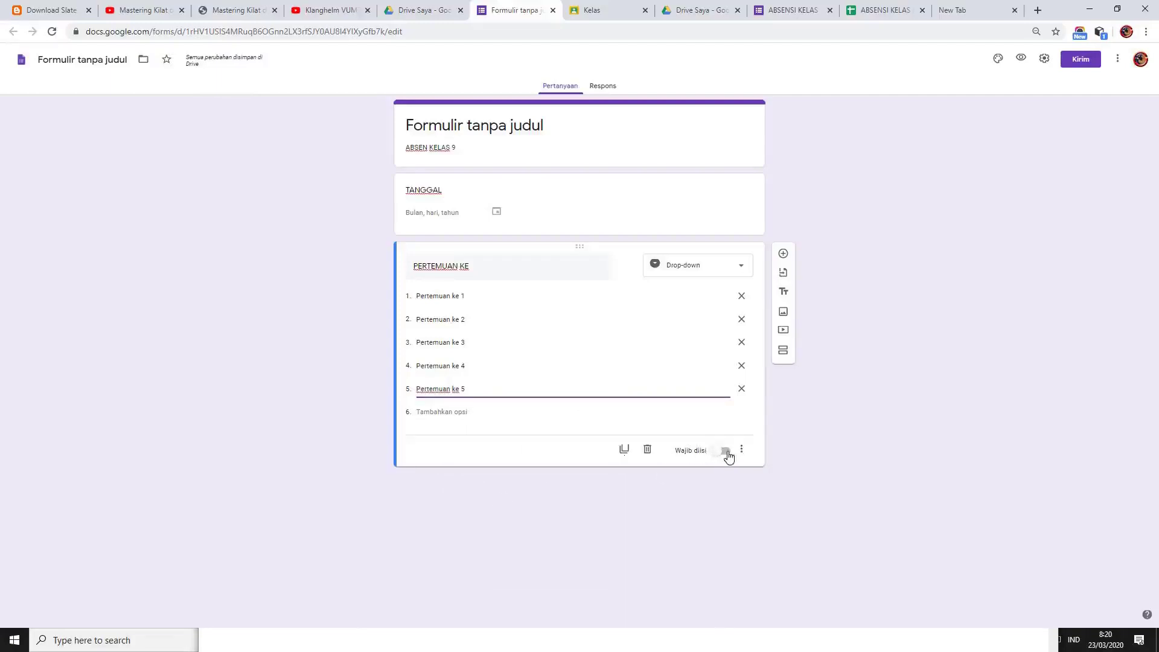
- Make both the PERTEMUAN KE and TANGGAL questions required
click(725, 452)
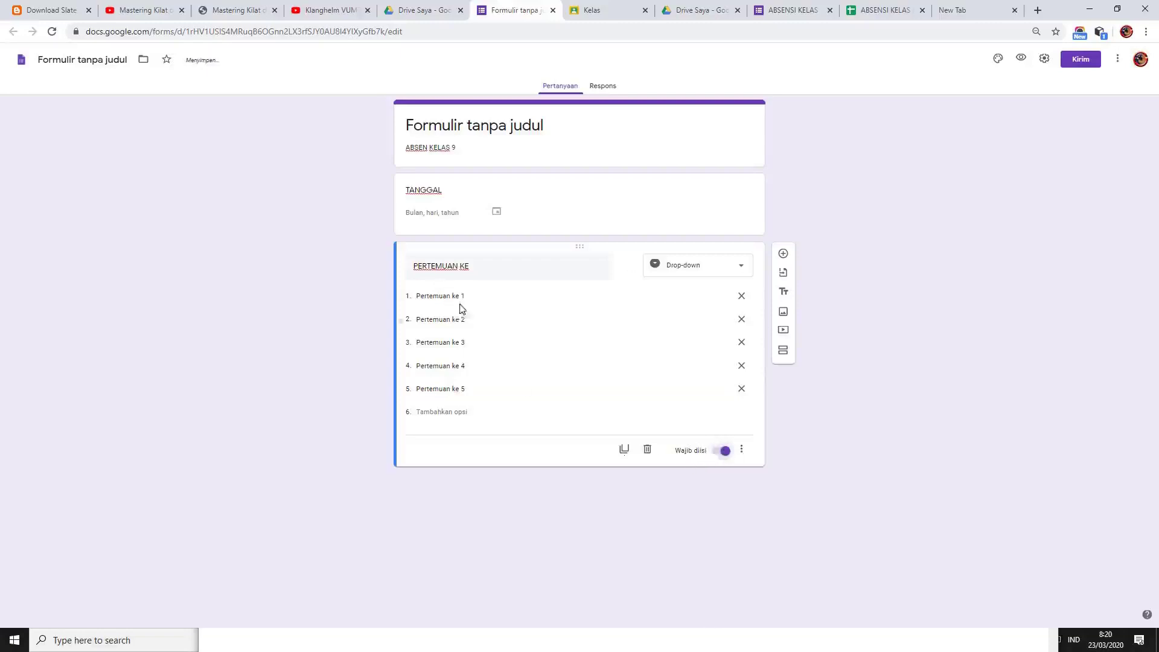
click(450, 200)
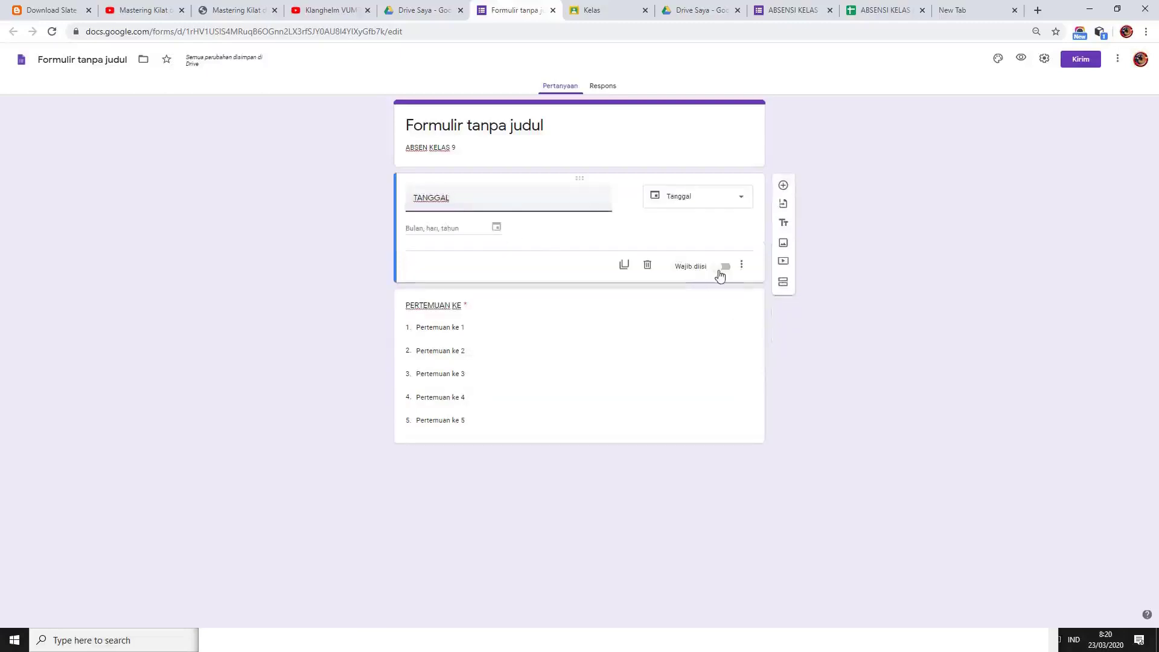
click(723, 270)
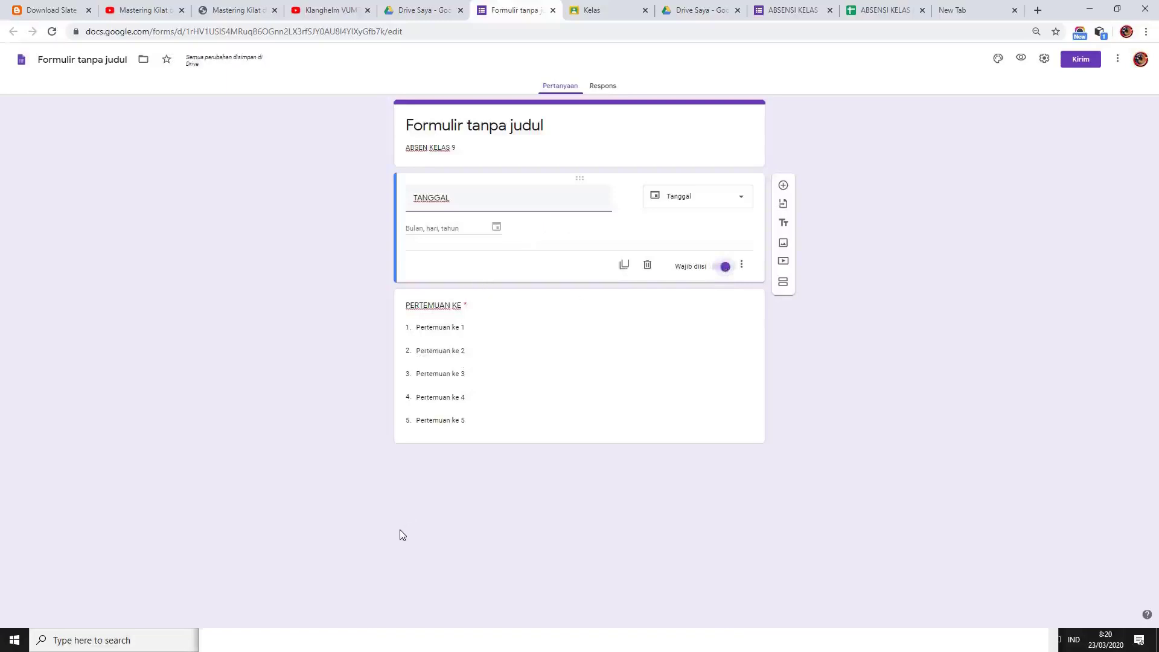
- Switch to the Notepad notes with the planned attendance format, check the field after PERTEMUAN KE, and return to the form in Chrome
key(super)
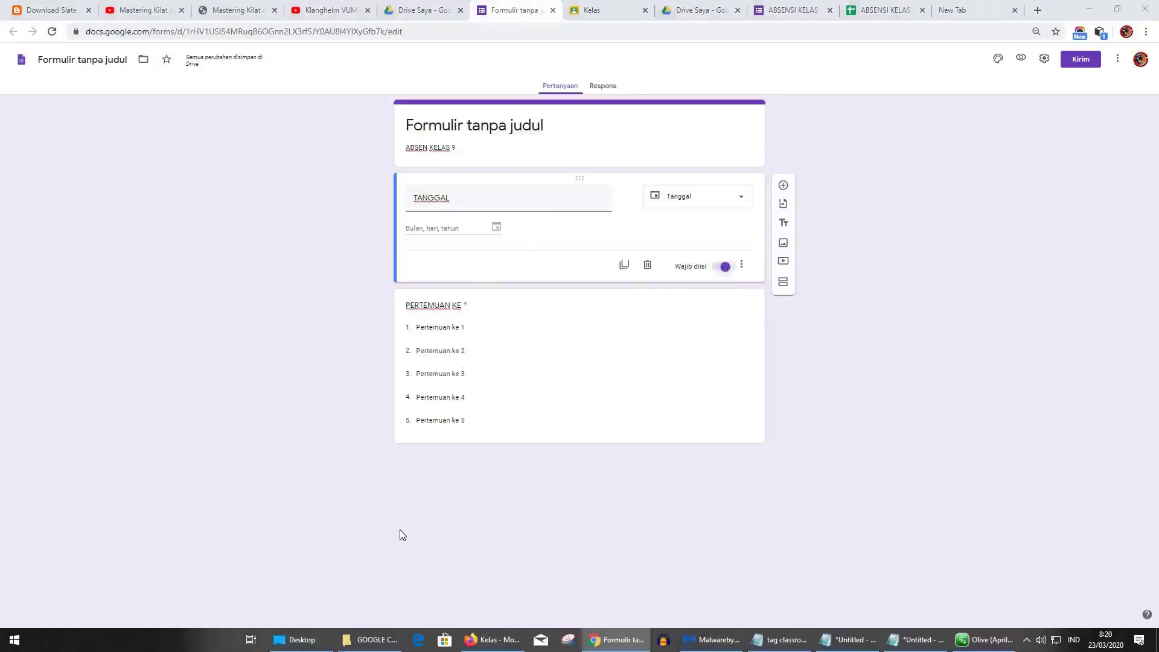
click(857, 641)
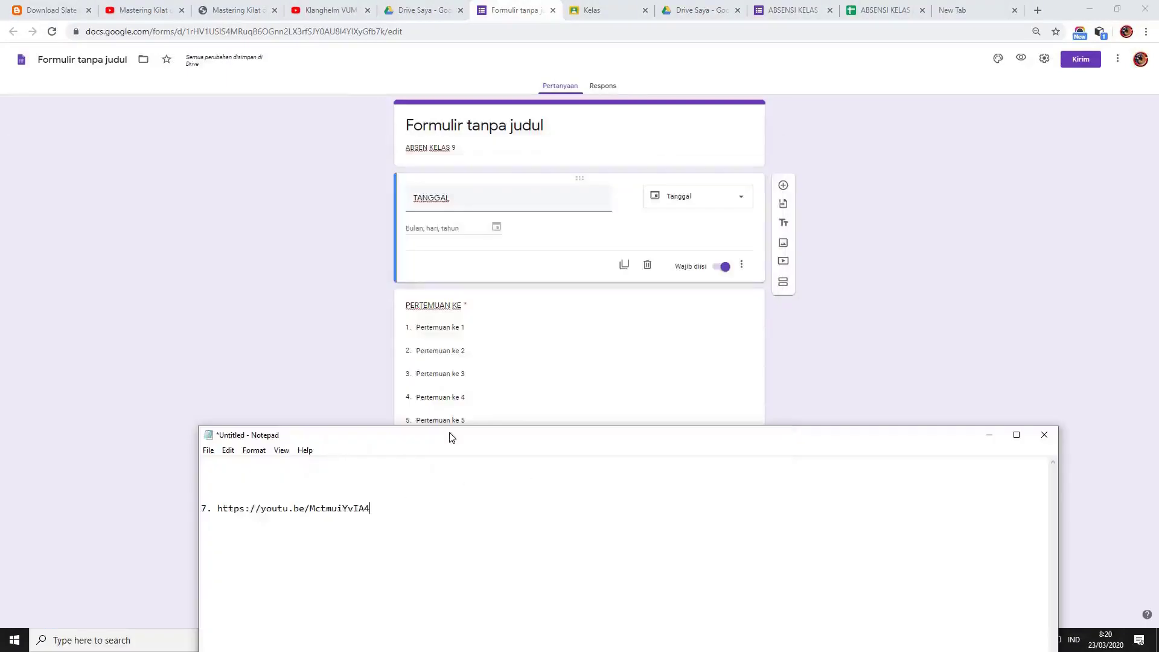
mouse_move(450, 436)
mouse_down()
mouse_move(453, 457)
mouse_move(455, 439)
mouse_up()
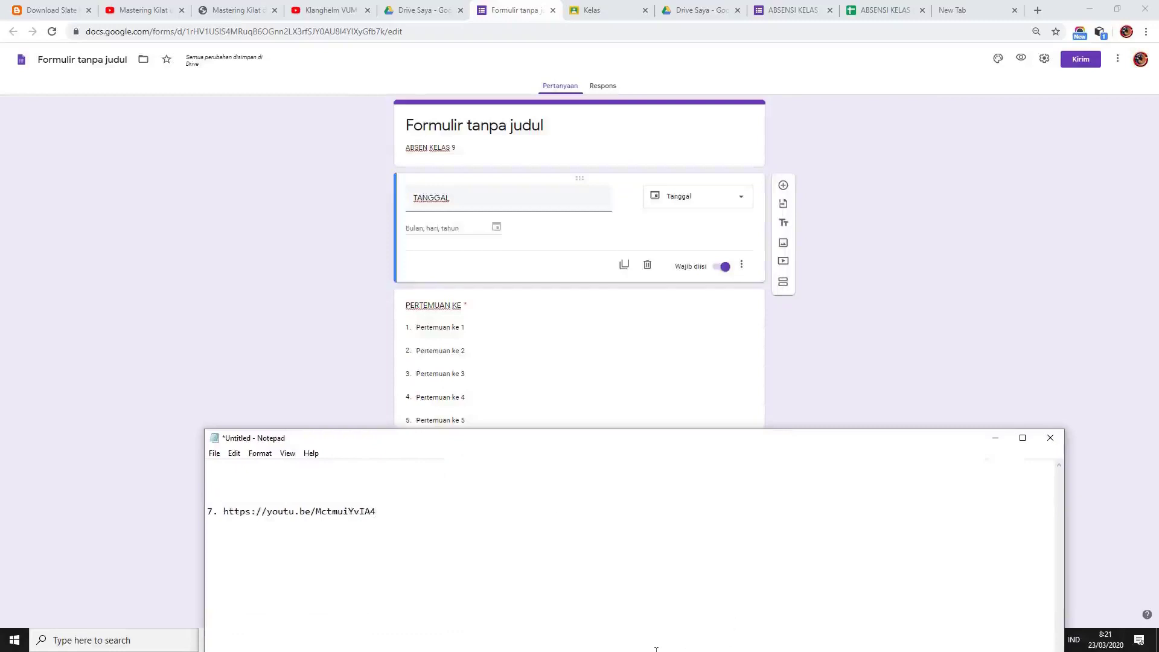
key(super)
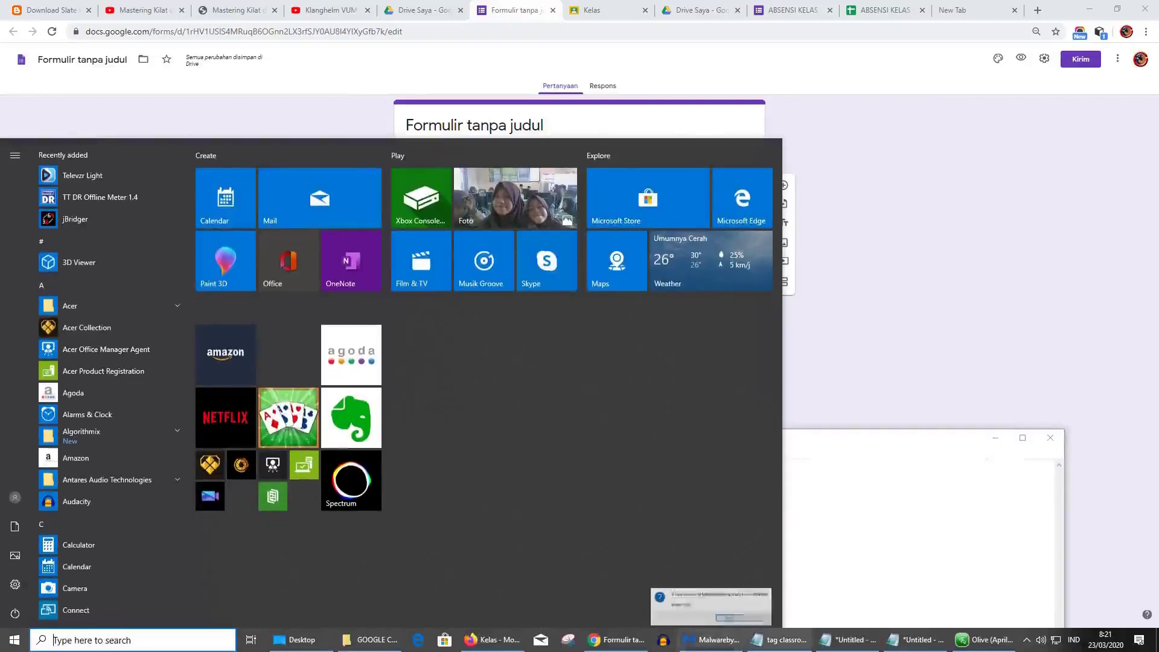
mouse_move(854, 641)
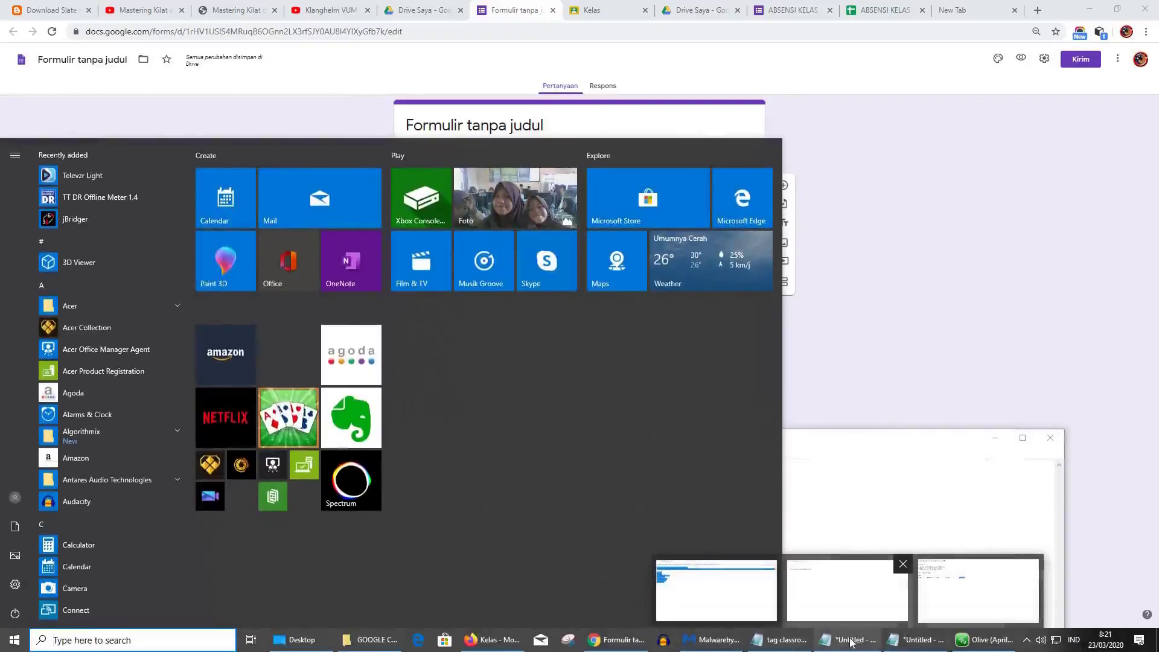
click(939, 580)
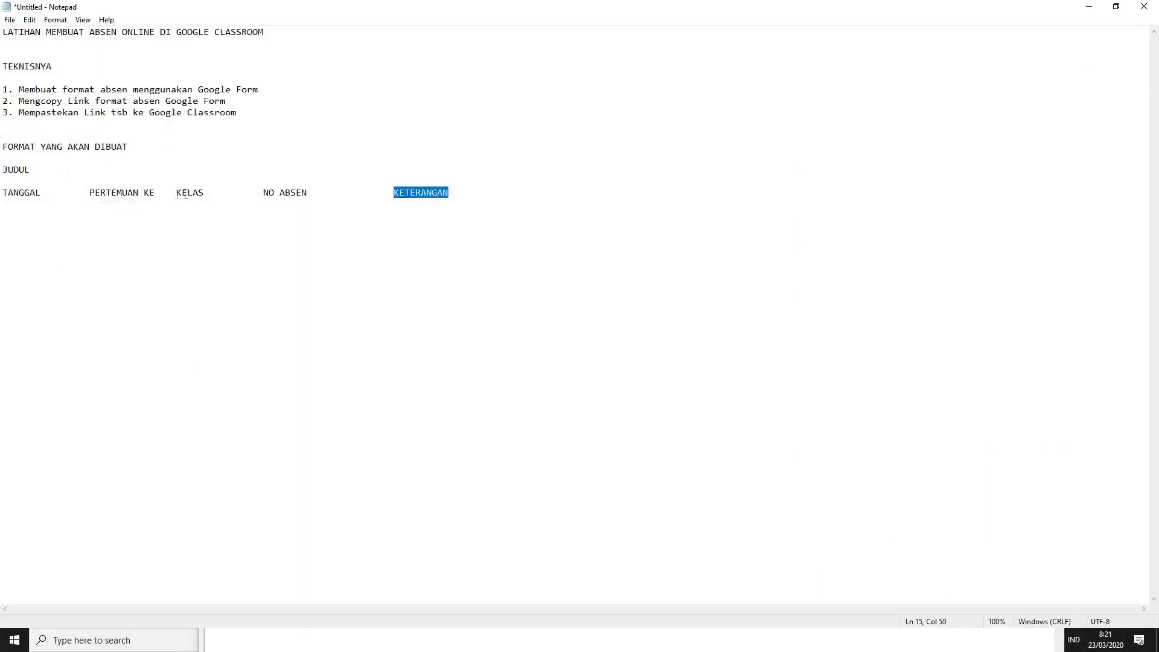
drag(176, 194, 208, 196)
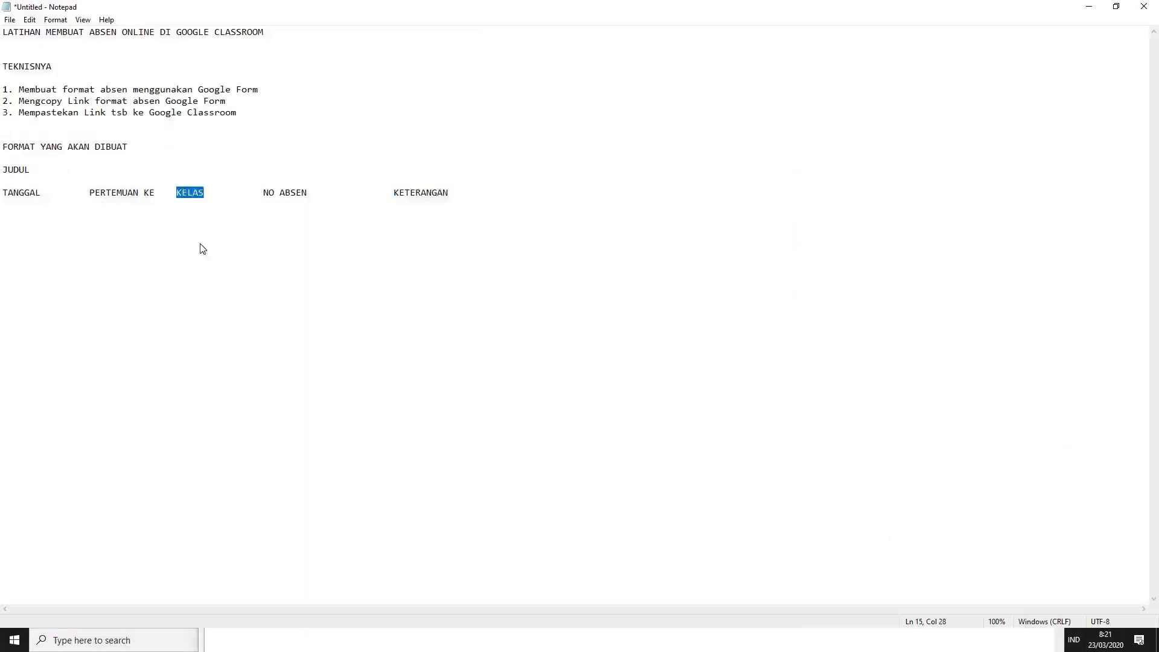
key(super)
click(628, 641)
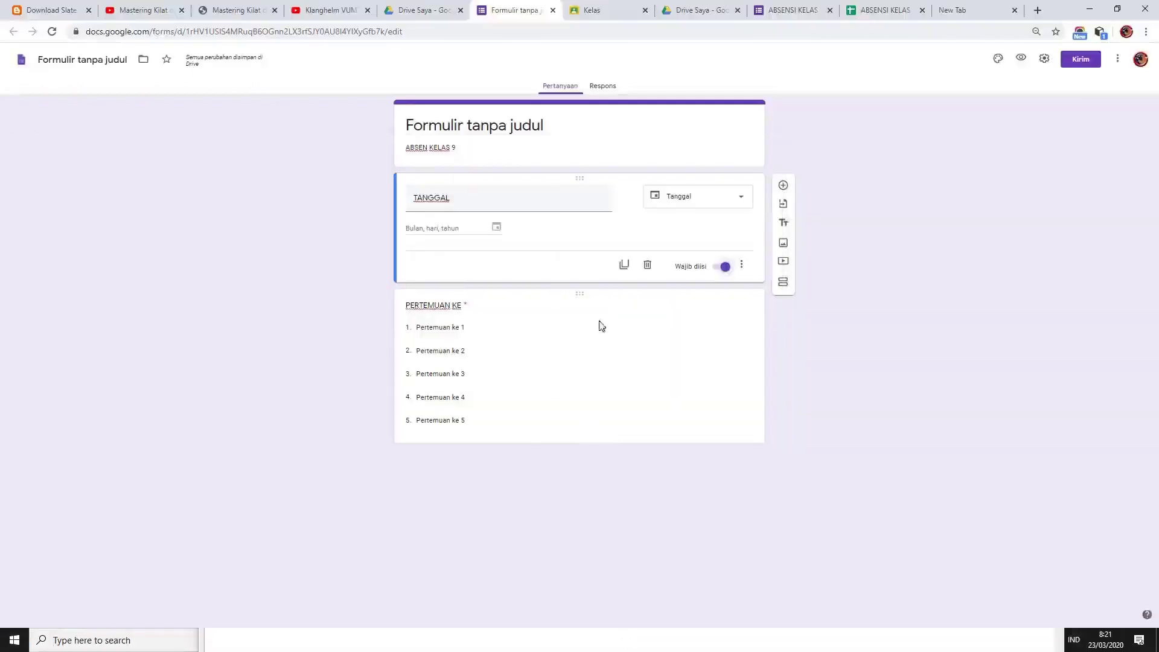
- Add a question below TANGGAL titled "KELAS" in capitals and set its answer type to Drop-down
click(783, 187)
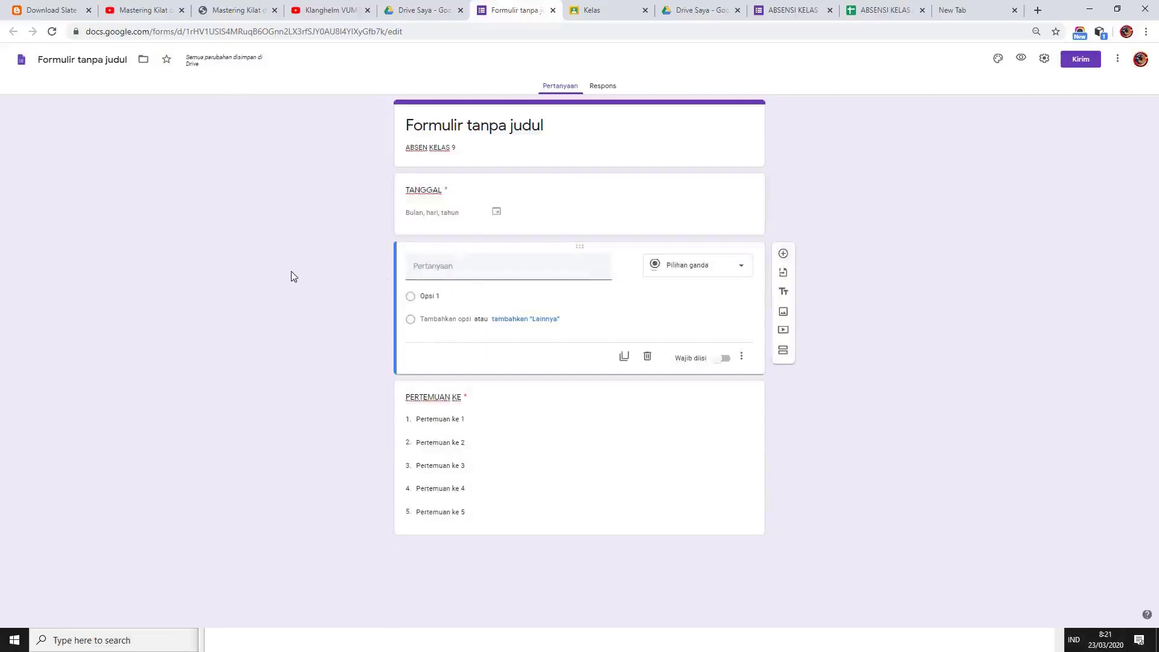
text(kelas)
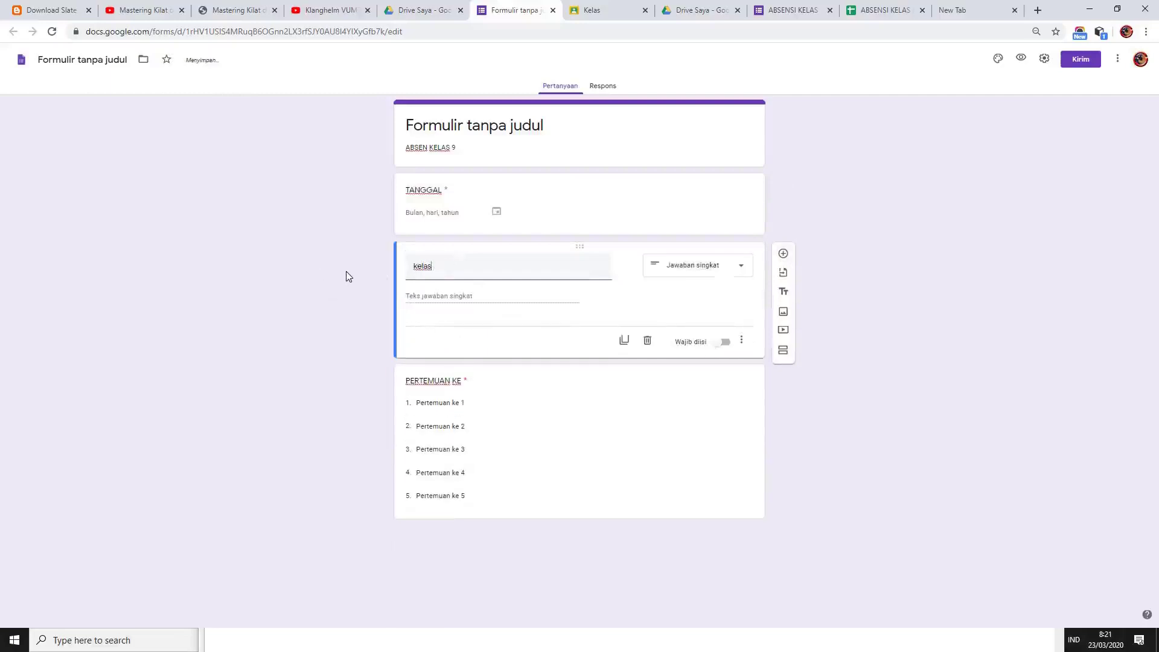
key(Caps_Lock)
key(BackSpace)
key(BackSpace)
key(BackSpace)
key(BackSpace)
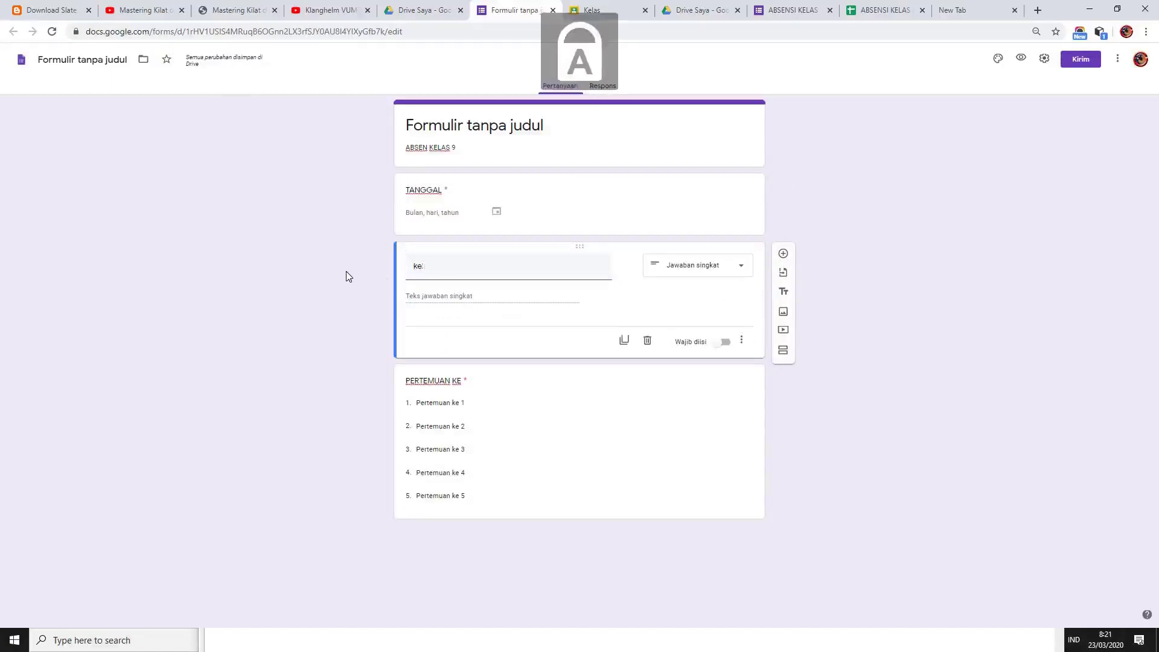
key(BackSpace)
text(KE)
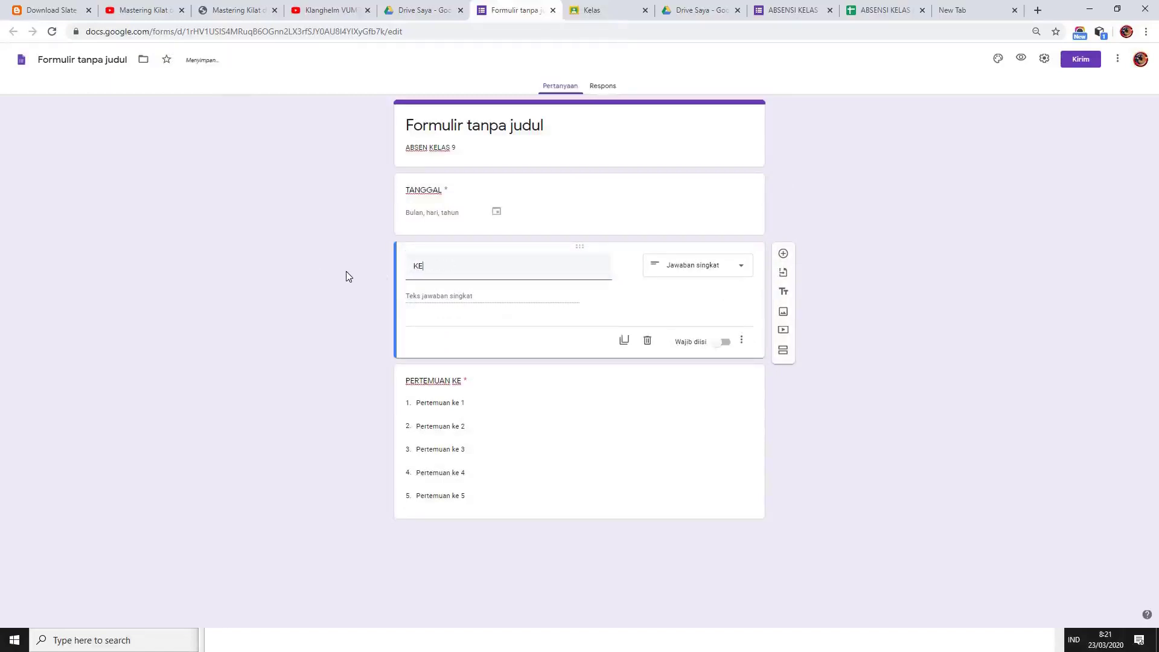
text(LAS)
click(746, 269)
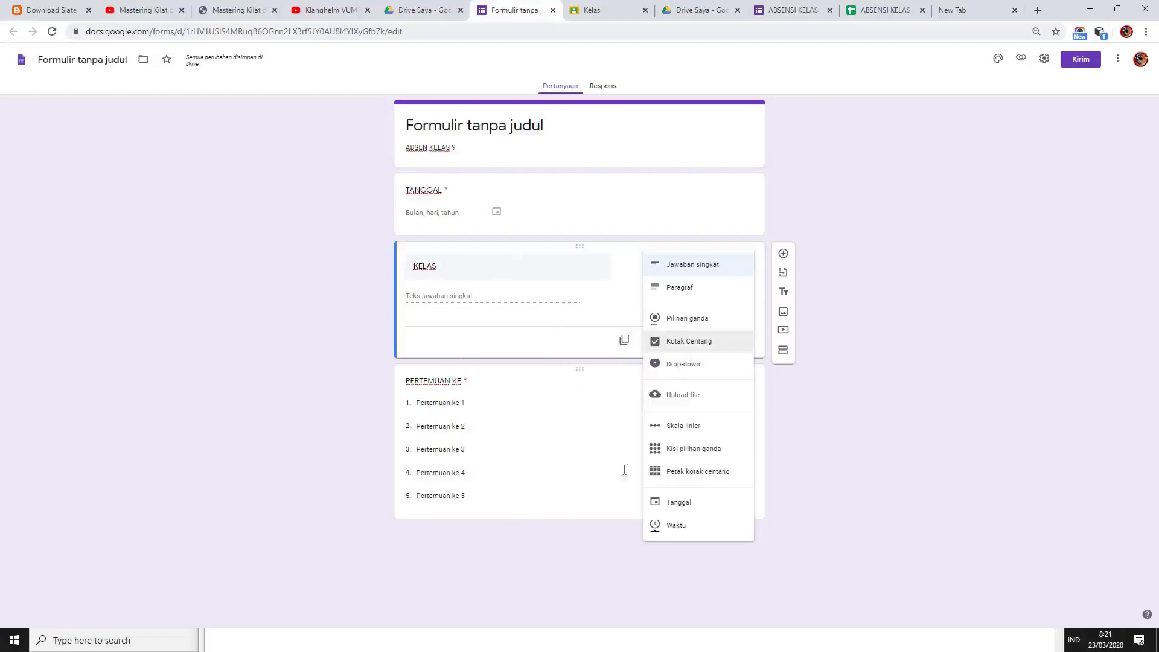
click(689, 370)
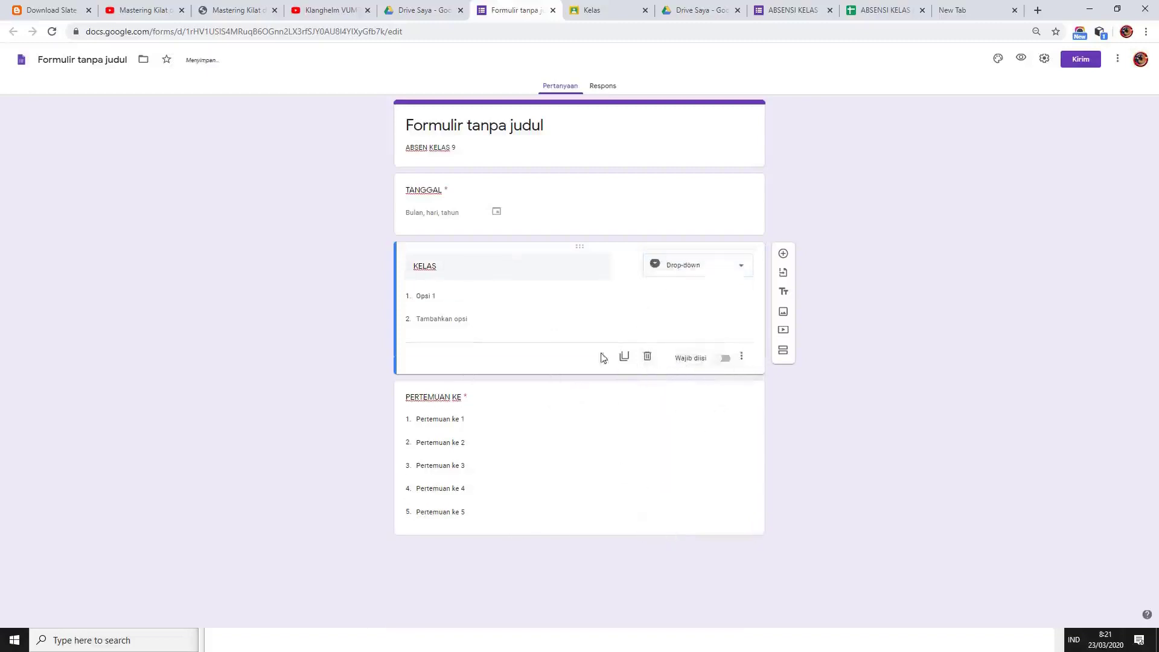
- Enter four drop-down options for the KELAS question: "9A", "9B", "9C" and "9D"
click(450, 295)
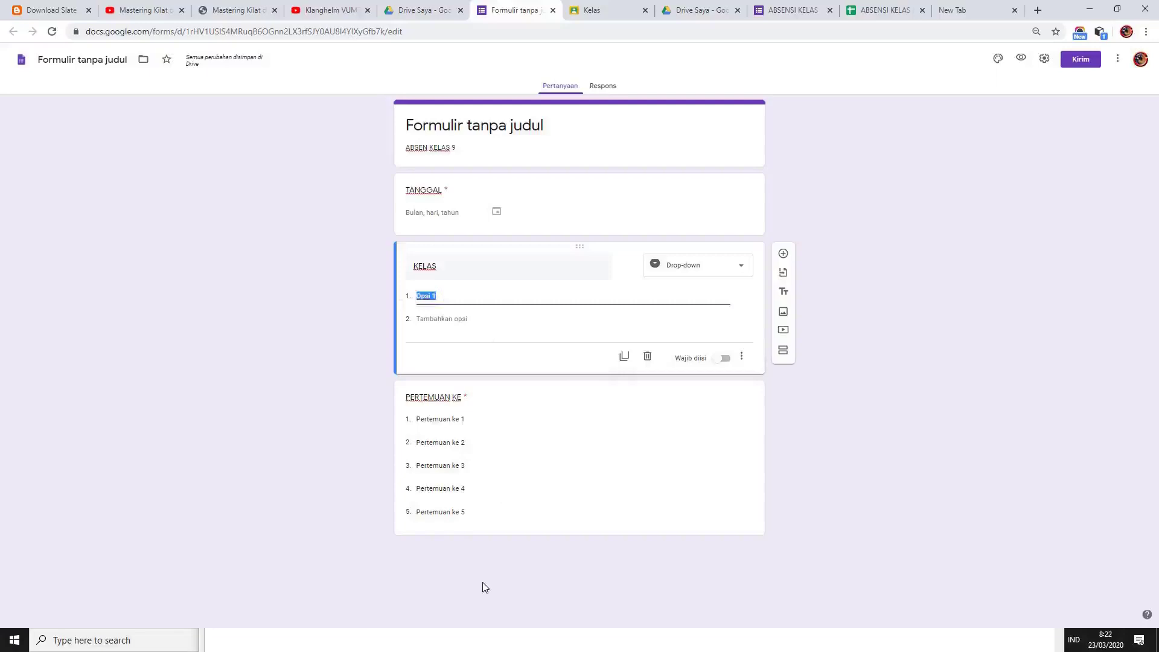
text(9A)
click(446, 320)
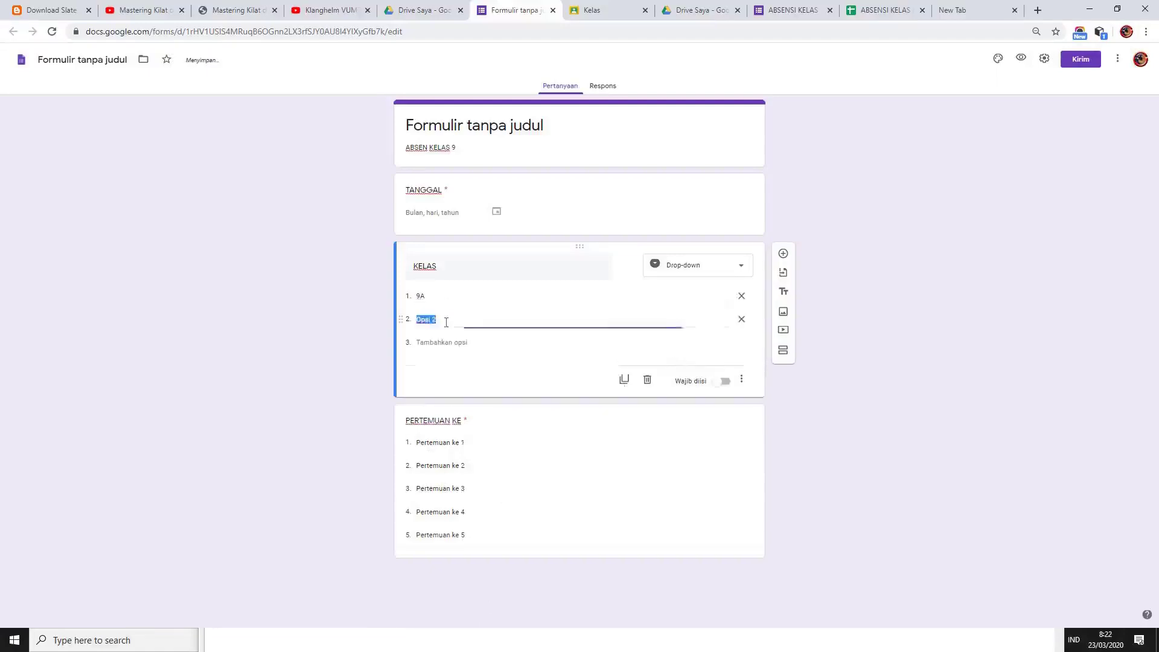
text(9B)
click(452, 341)
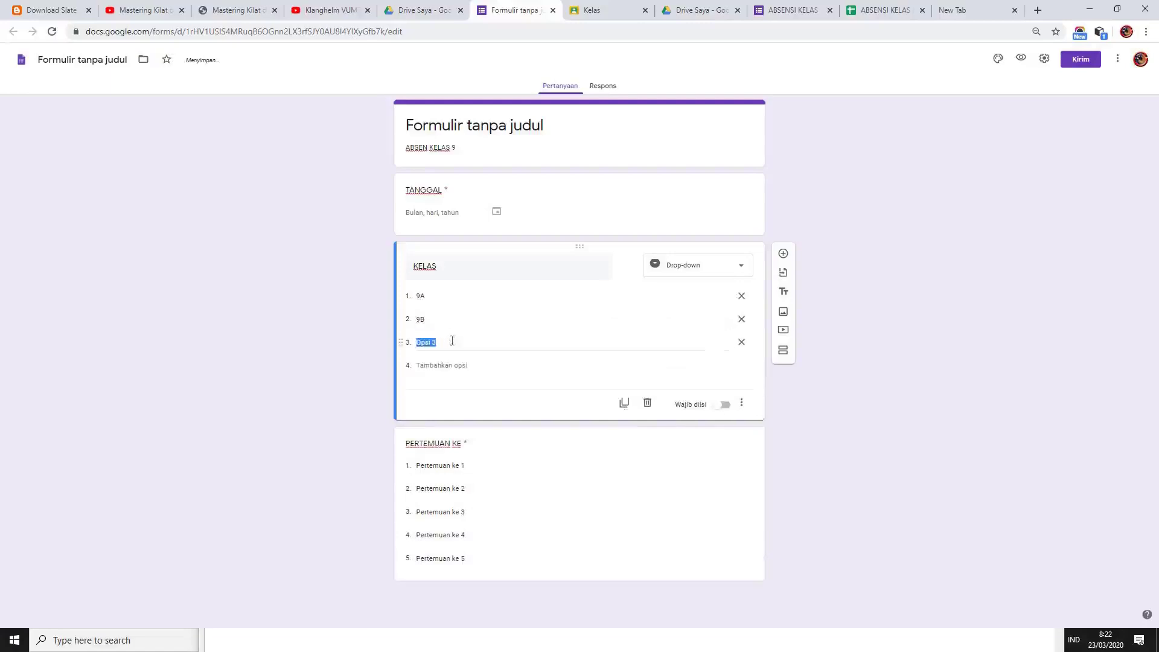
text(9C)
click(442, 364)
text(9D)
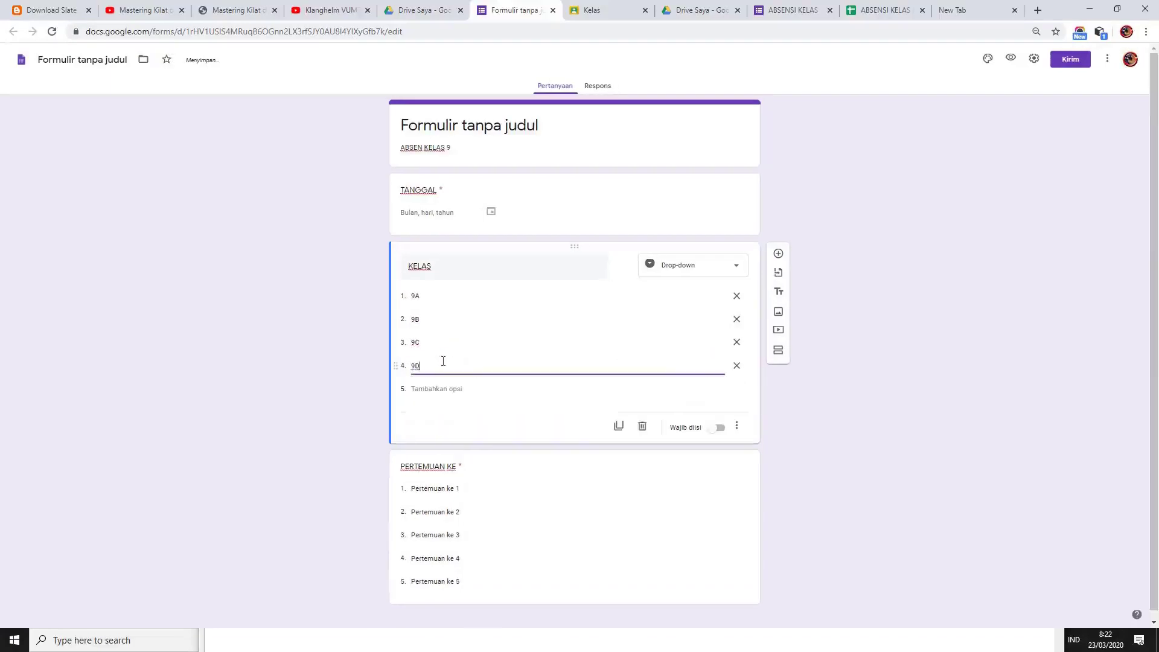
click(347, 359)
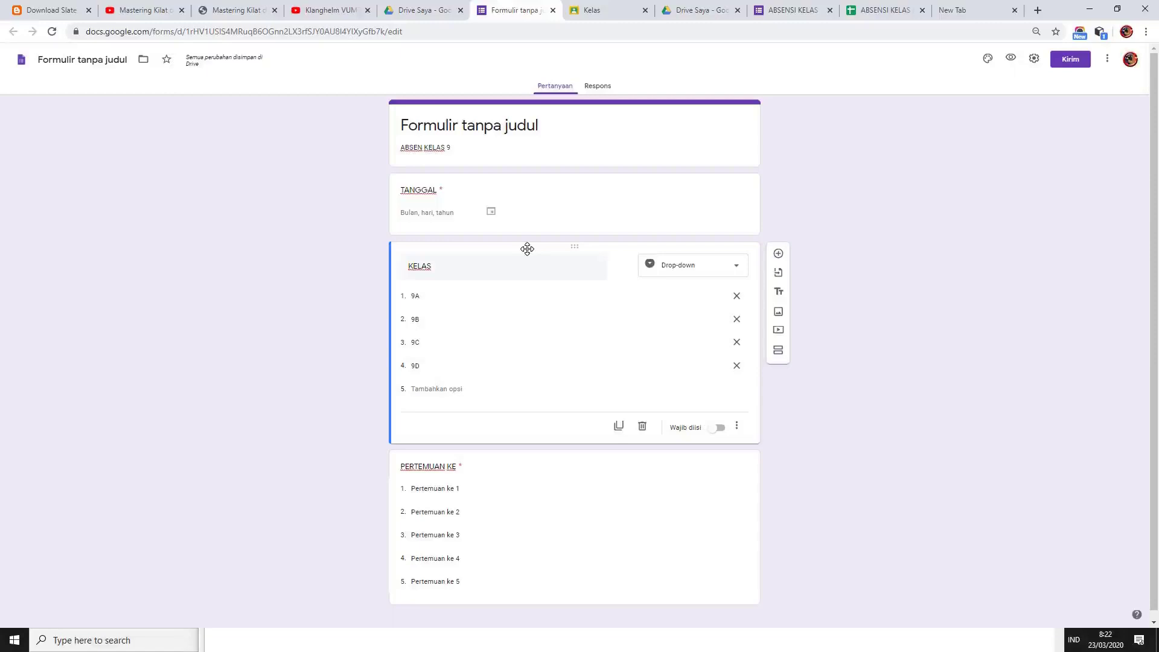
- Move the KELAS question below the PERTEMUAN KE question
drag(527, 248, 532, 451)
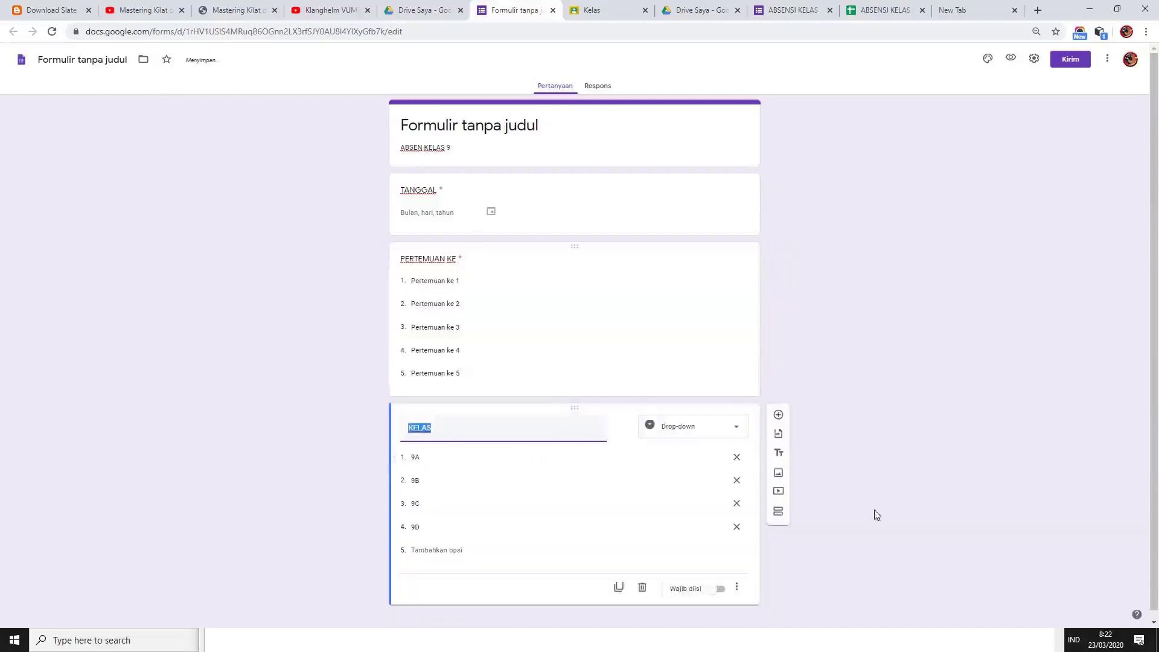
click(550, 616)
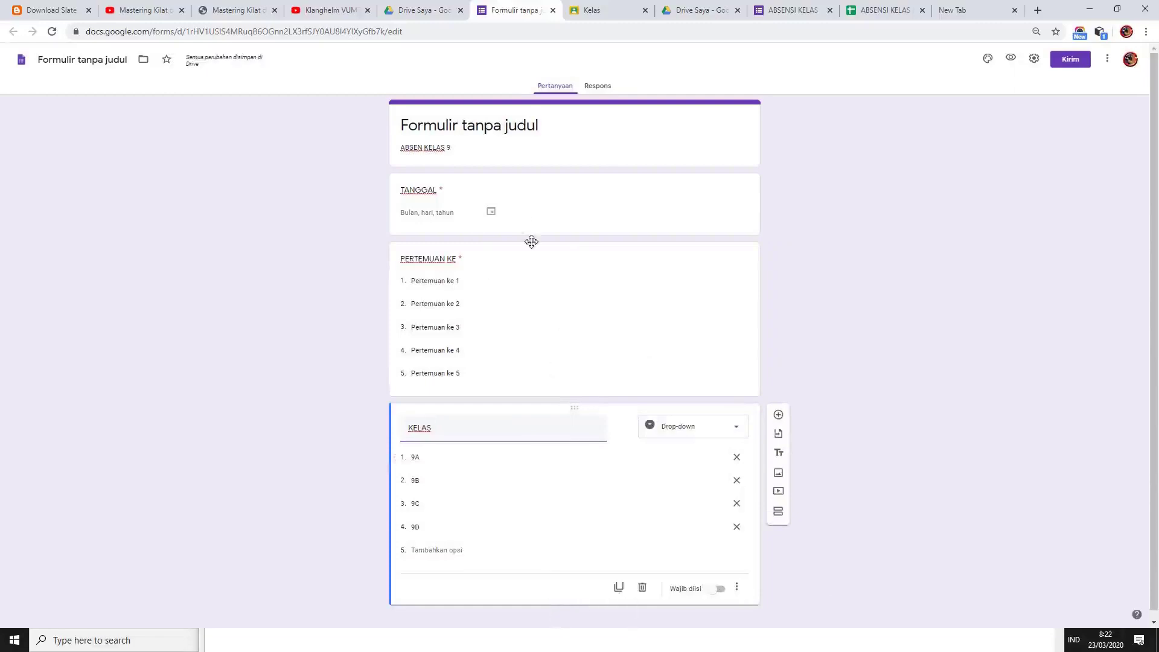
- Add a blank question below KELAS and check the Notepad notes for the next planned field
click(777, 416)
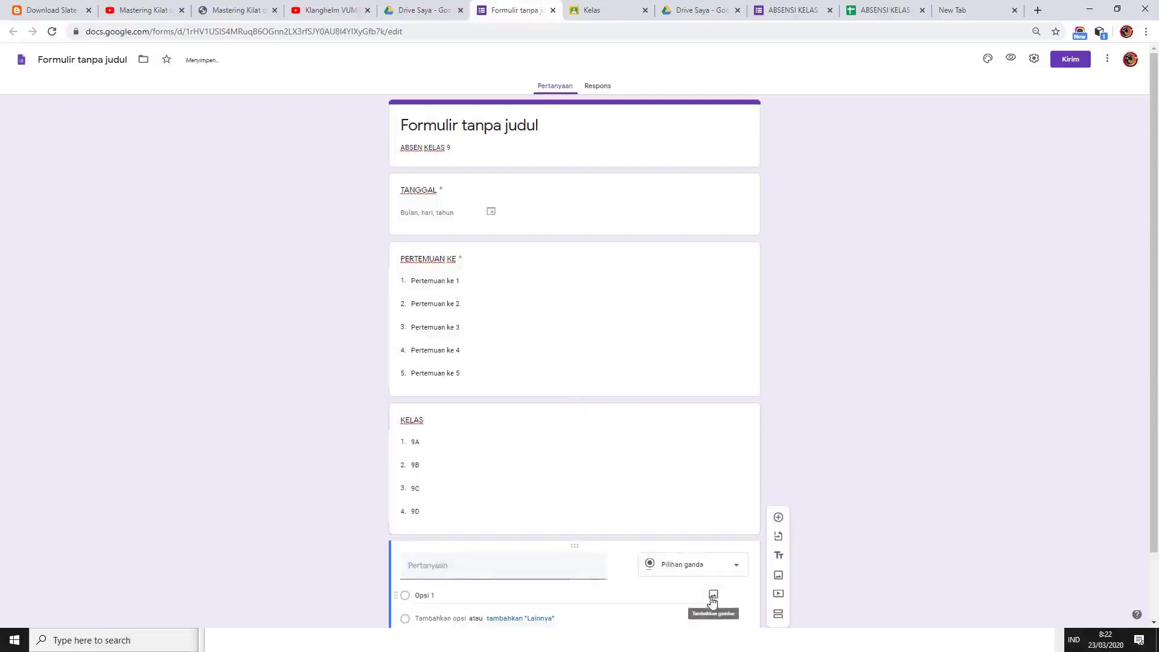
key(super)
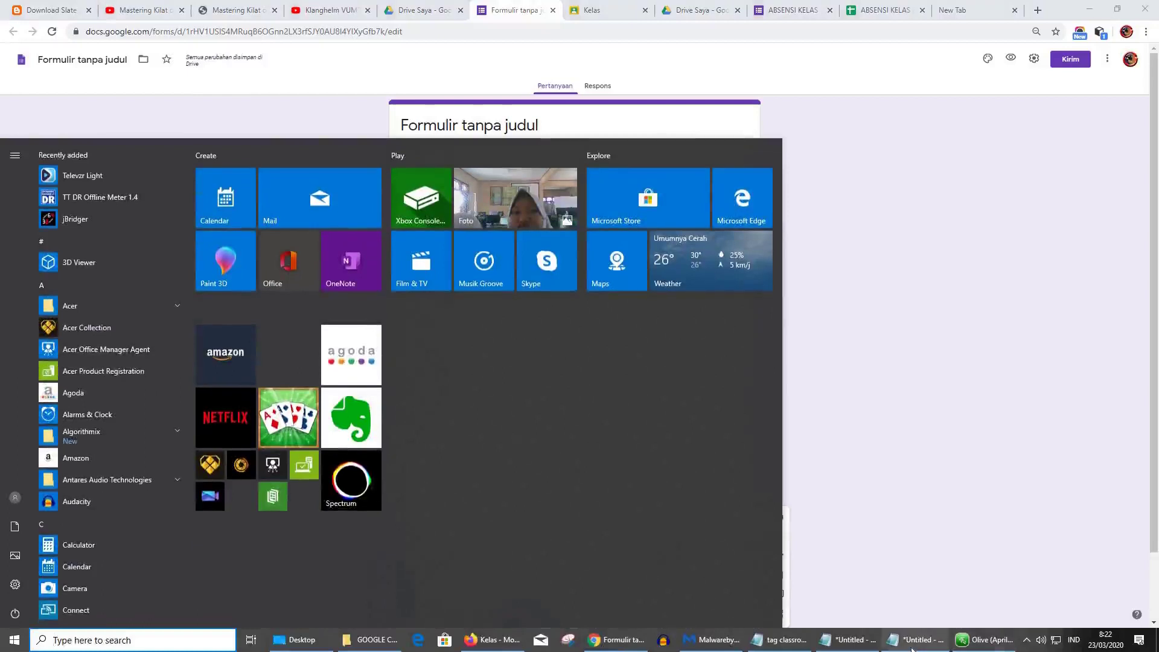
click(922, 597)
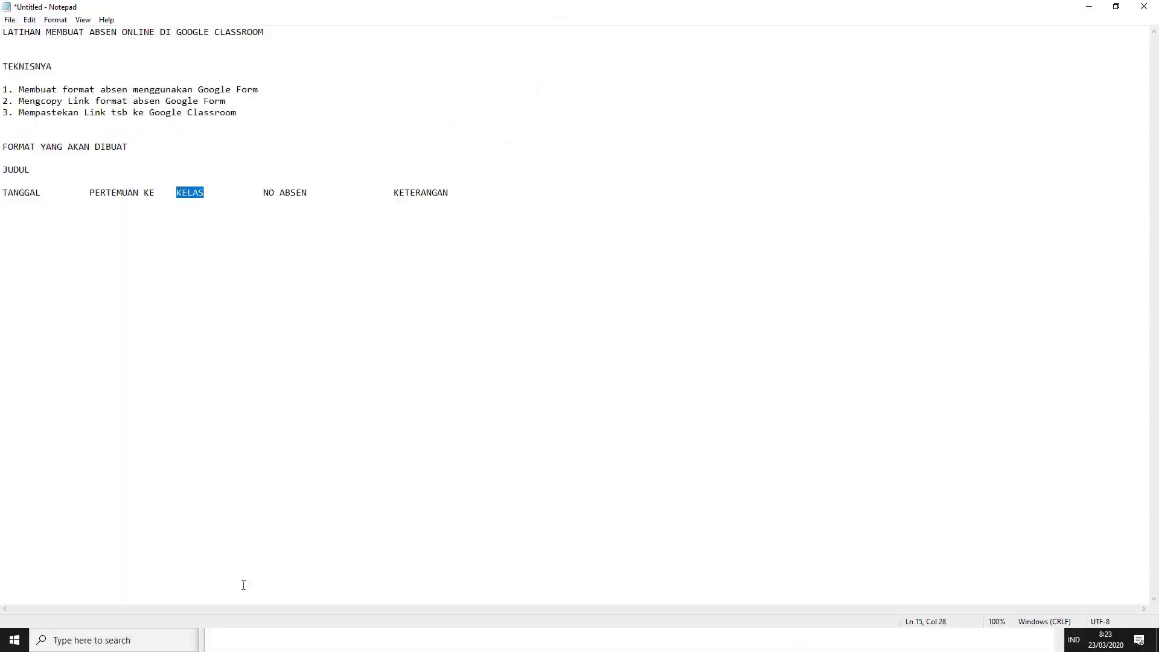
key(super)
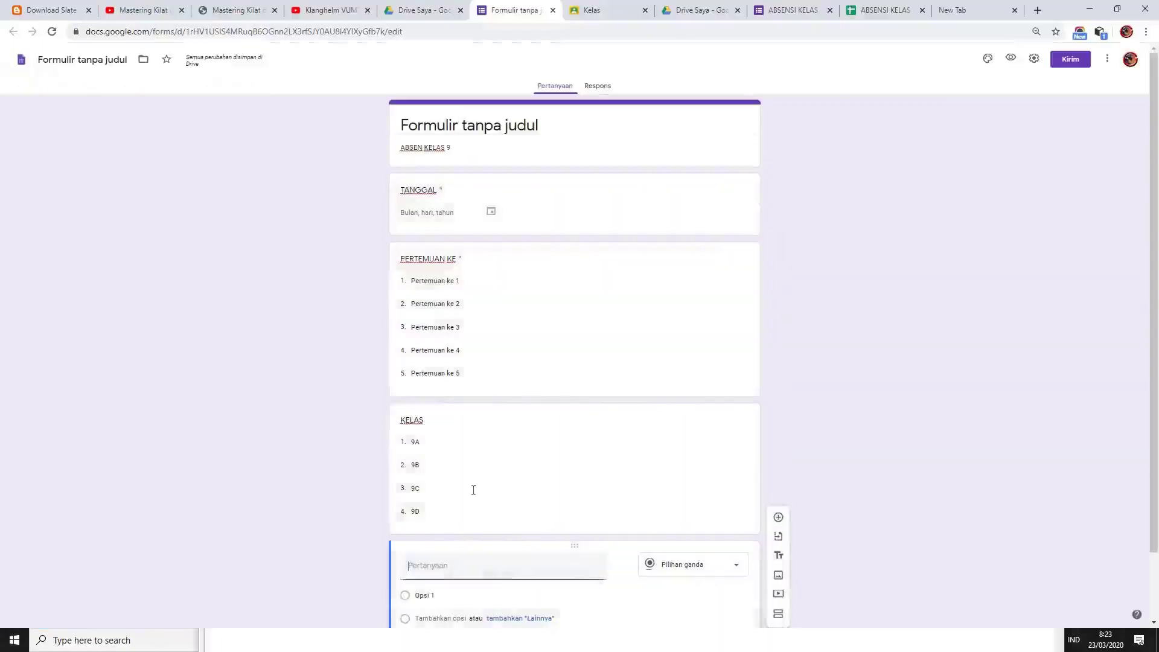
- Title the new question "NO ABSEN" and set its answer type to Kotak Centang
scroll(471, 488, down, 2)
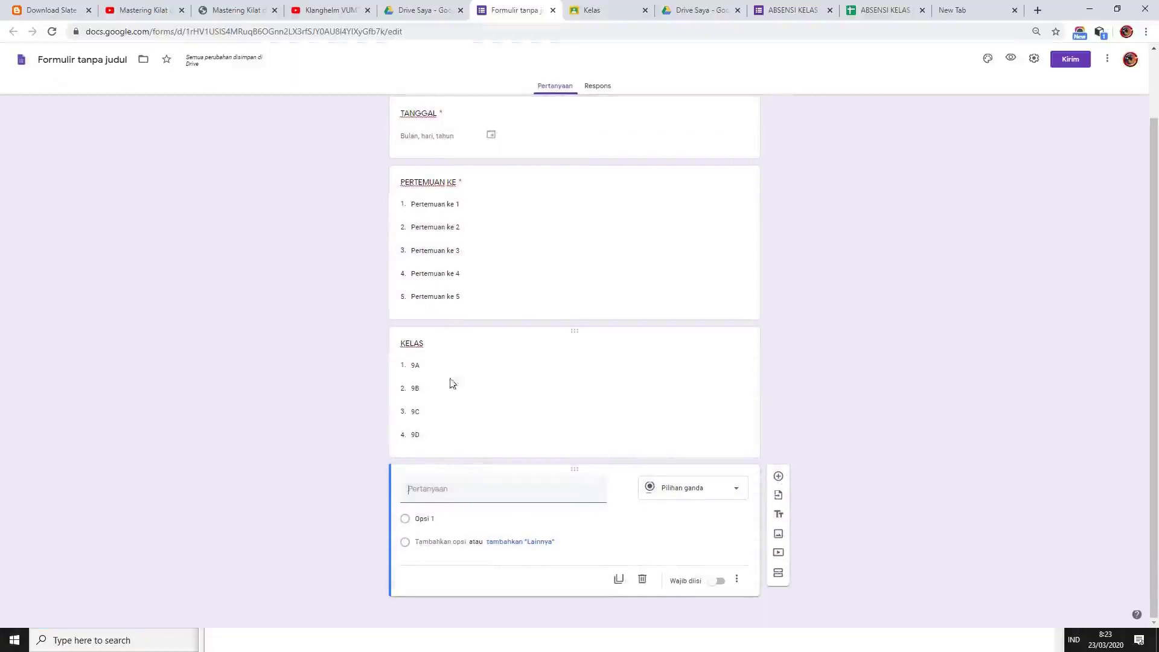
text(NO ABSEN)
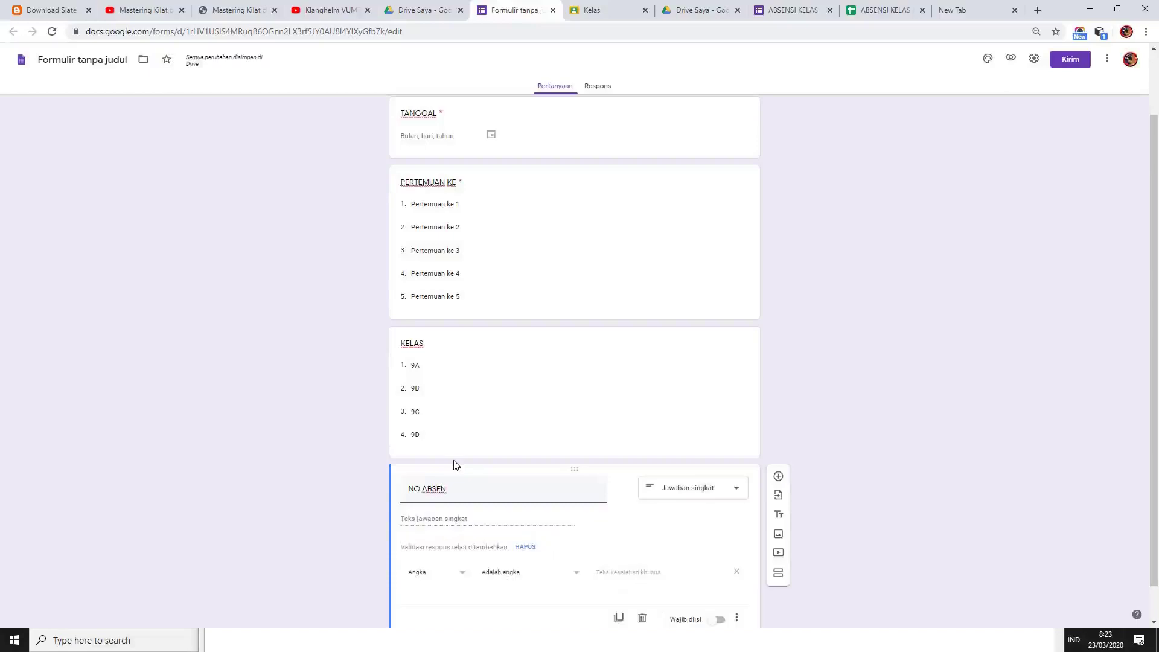
click(735, 492)
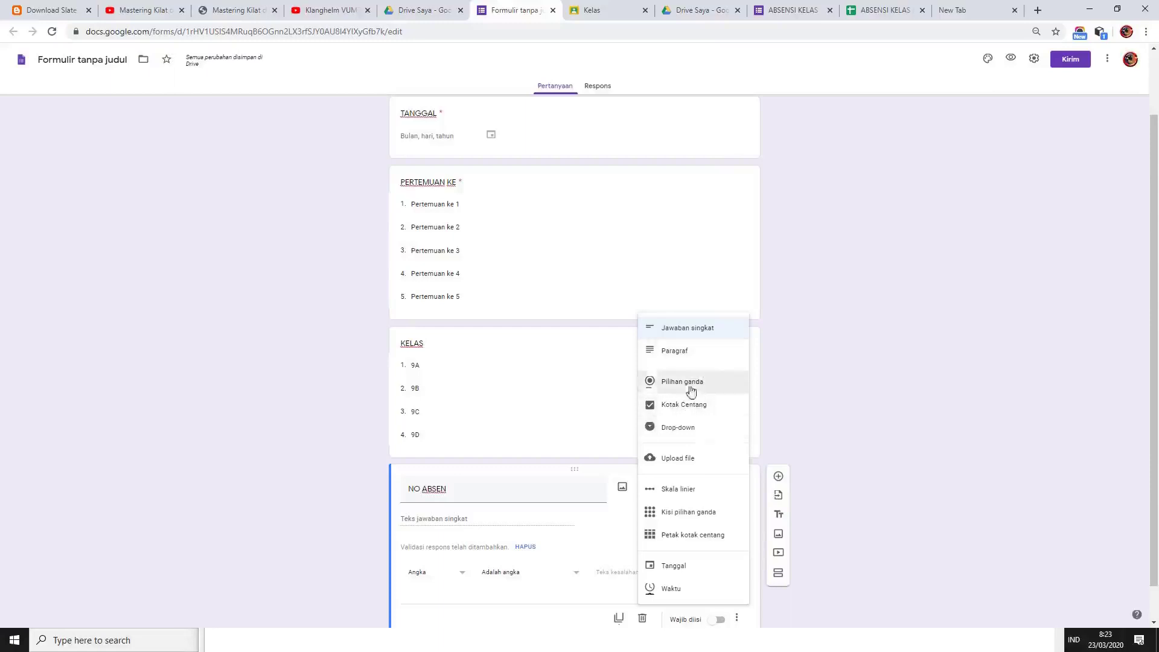
click(692, 411)
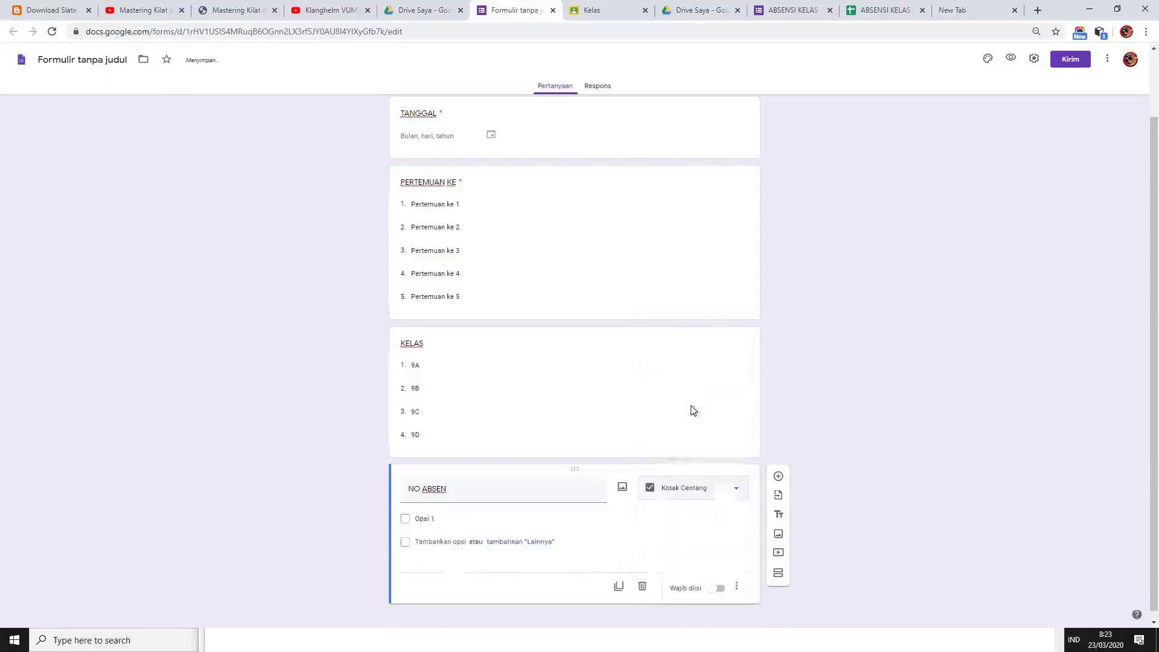
- Enter "1" as the first NO ABSEN option and add the suggested option "2" below it
click(440, 509)
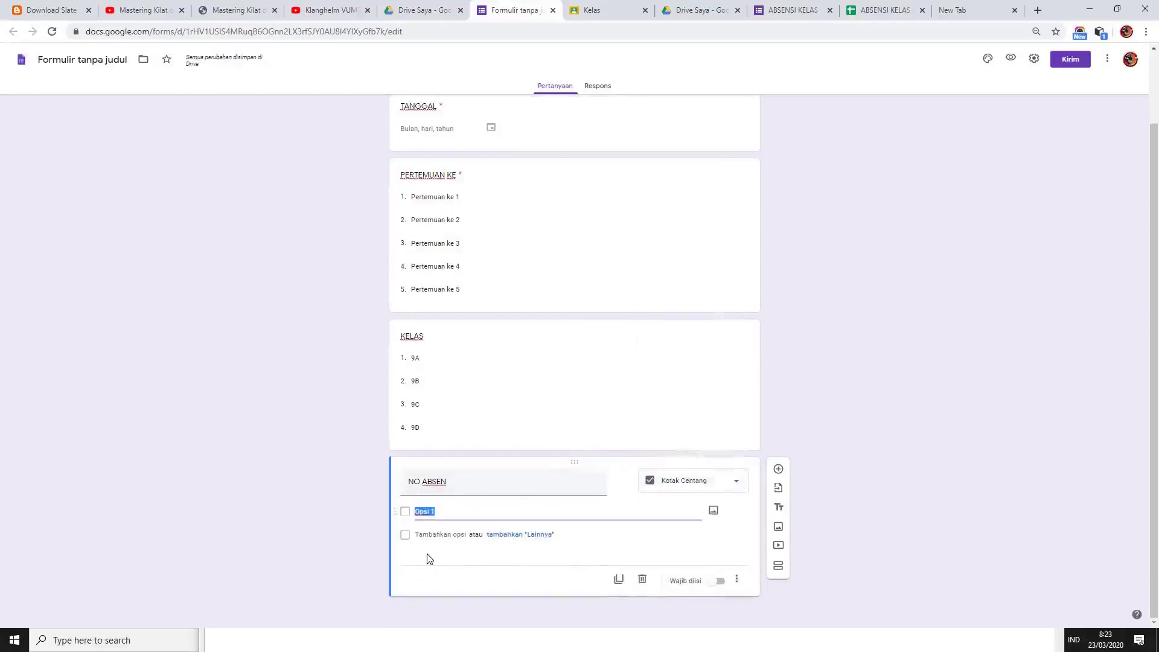
text(1)
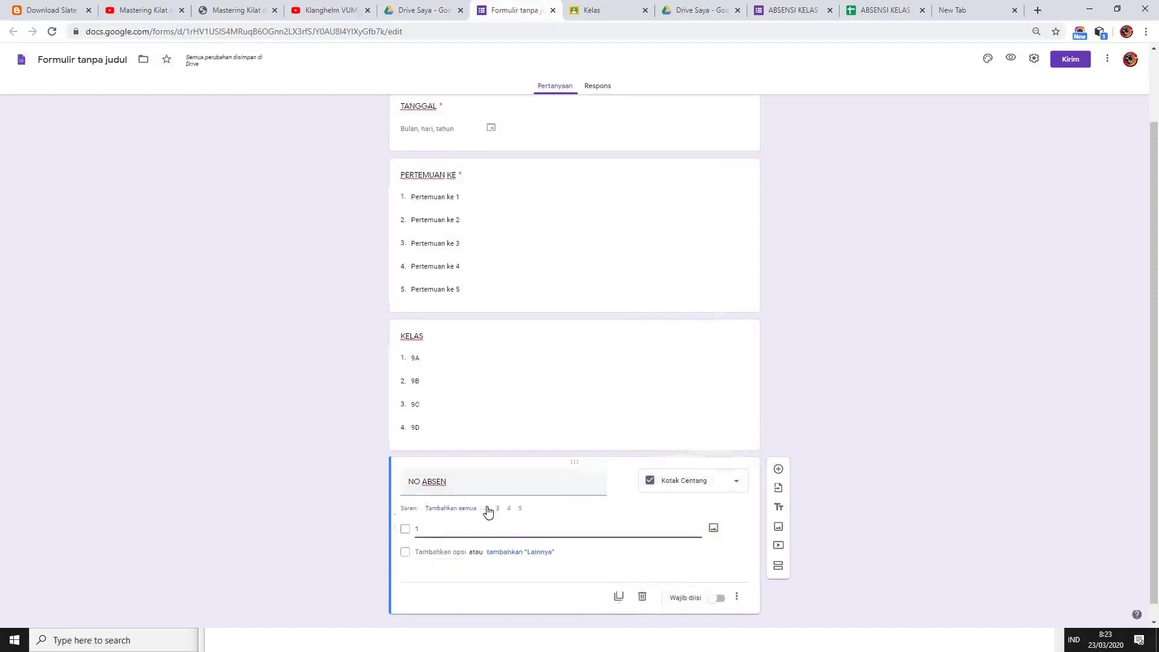
click(486, 508)
click(496, 510)
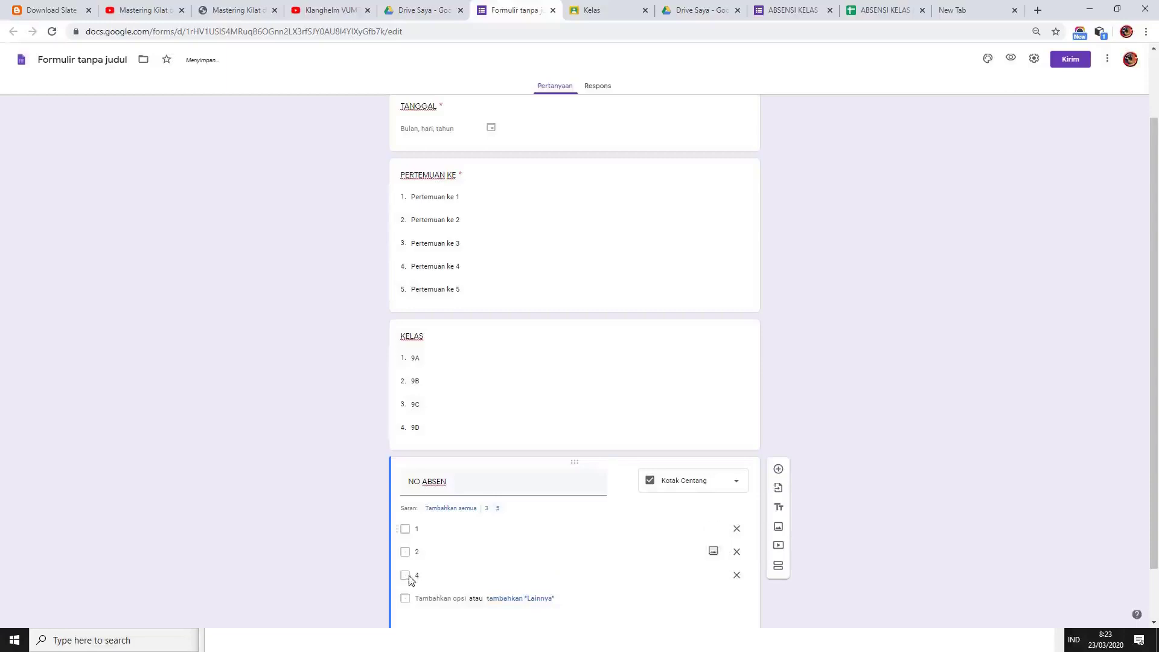
click(487, 510)
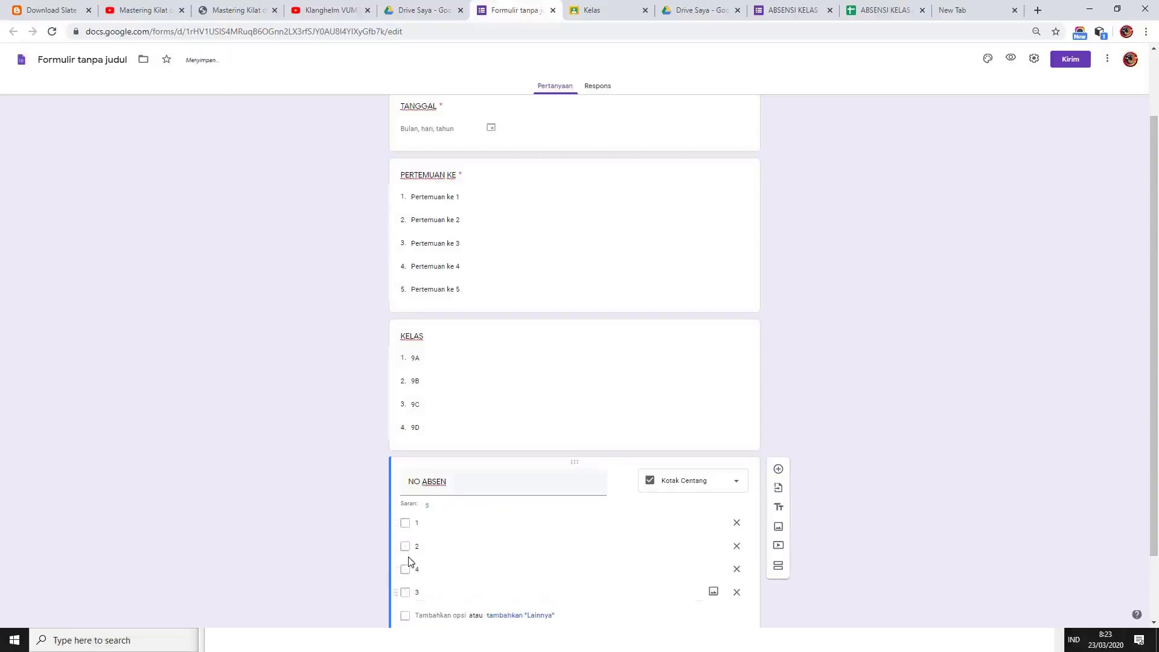
click(415, 592)
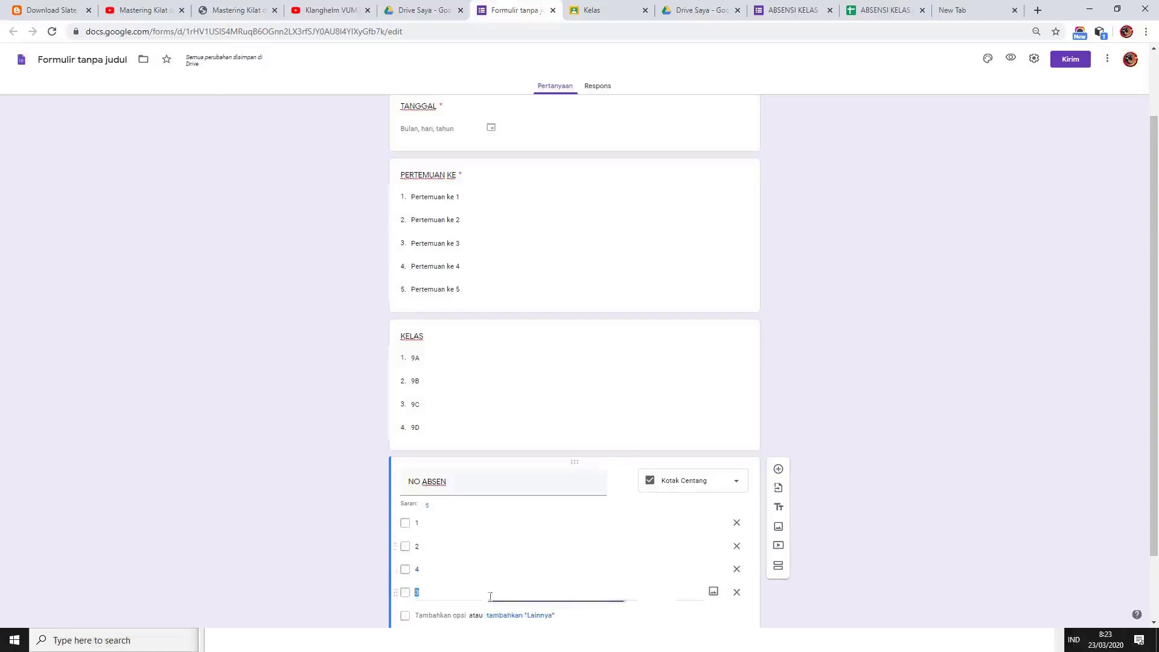
click(736, 592)
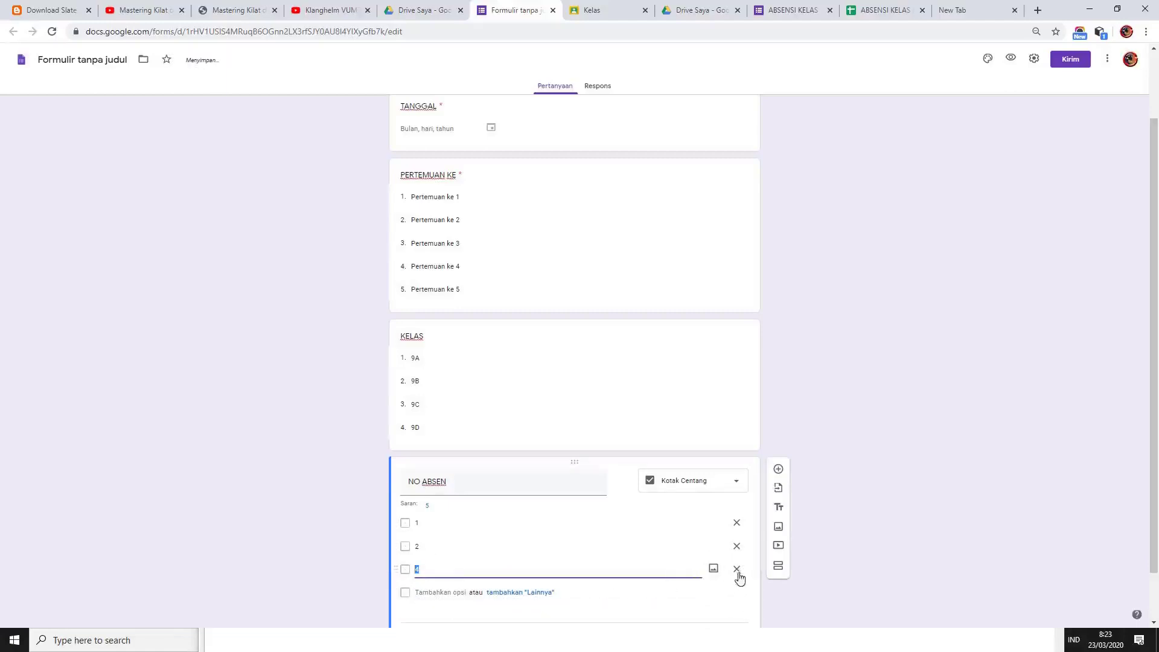
click(736, 568)
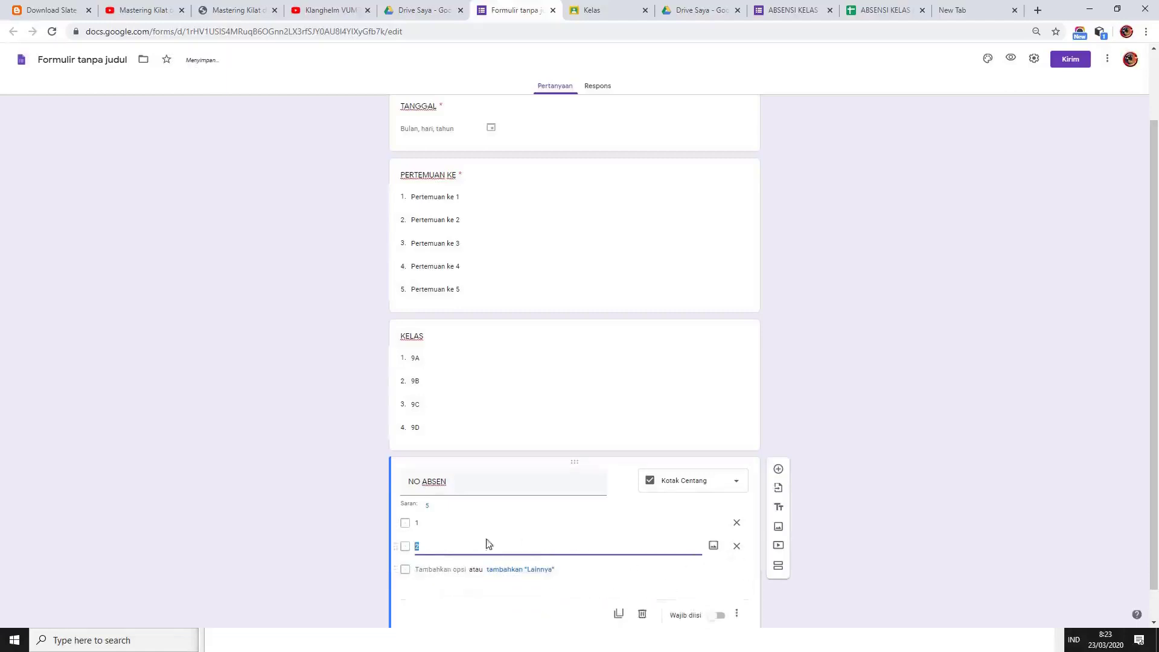
- Add the options "3" through "10" in ascending order to the NO ABSEN question
click(431, 569)
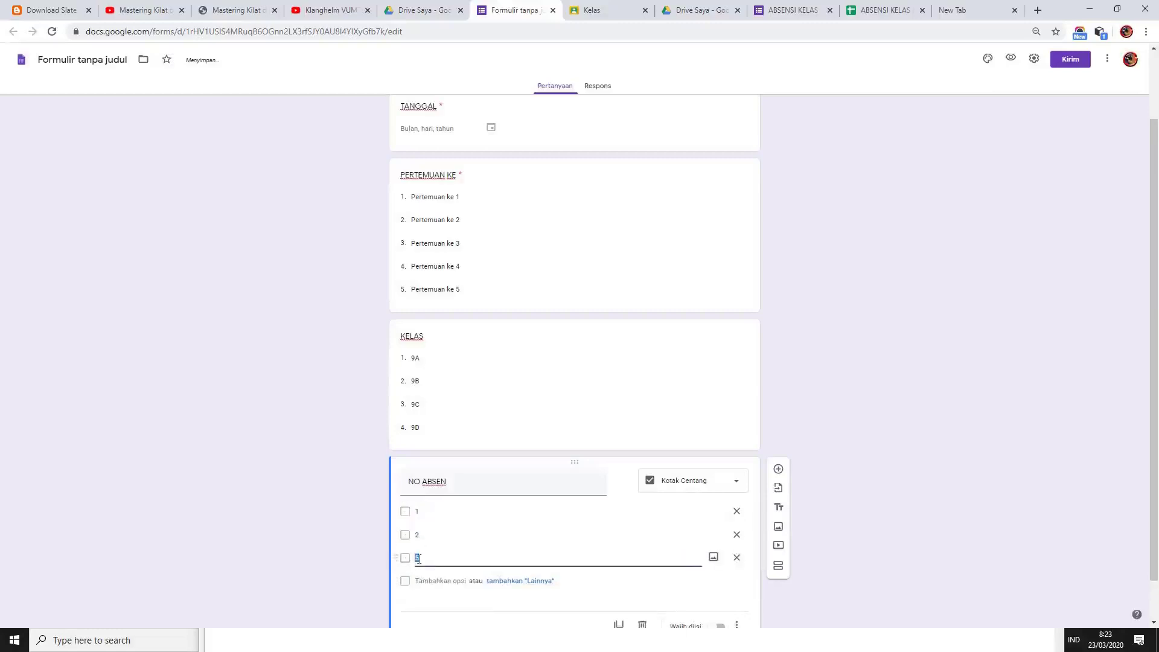
click(431, 580)
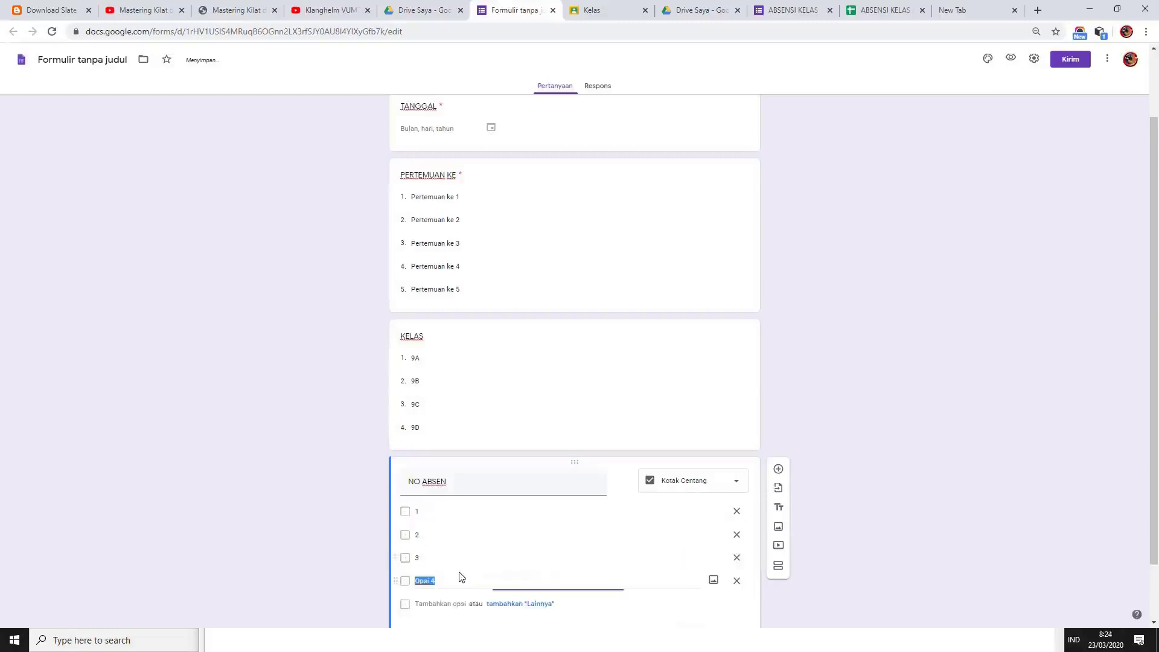
text(4)
click(457, 603)
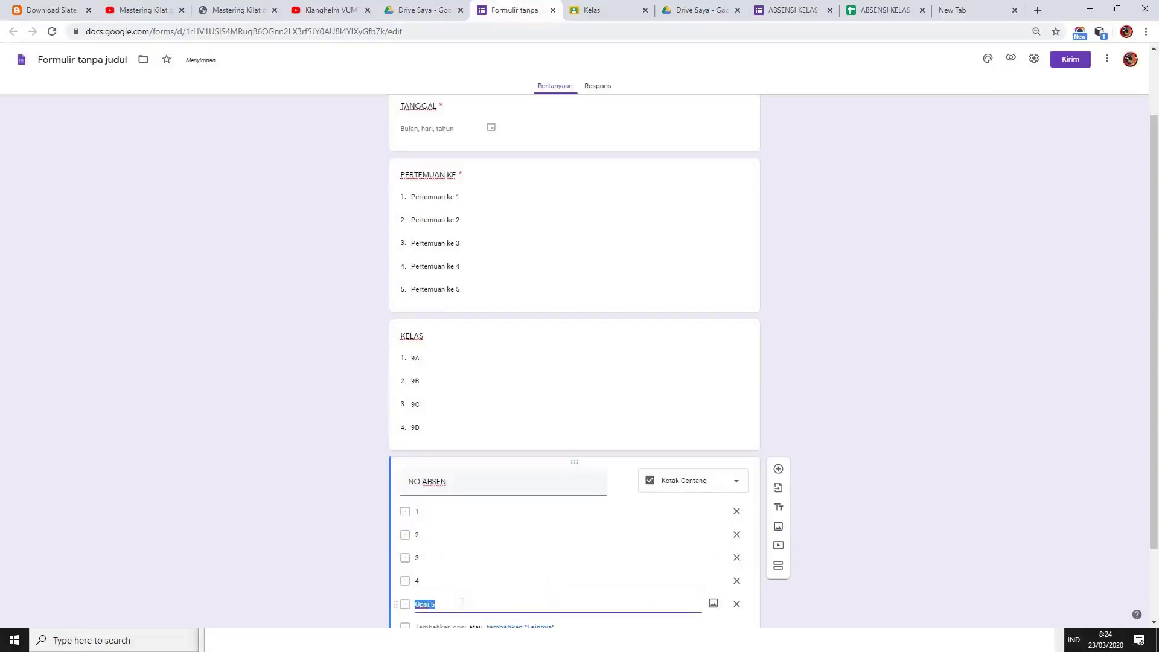
text(5)
scroll(466, 606, down, 2)
click(444, 534)
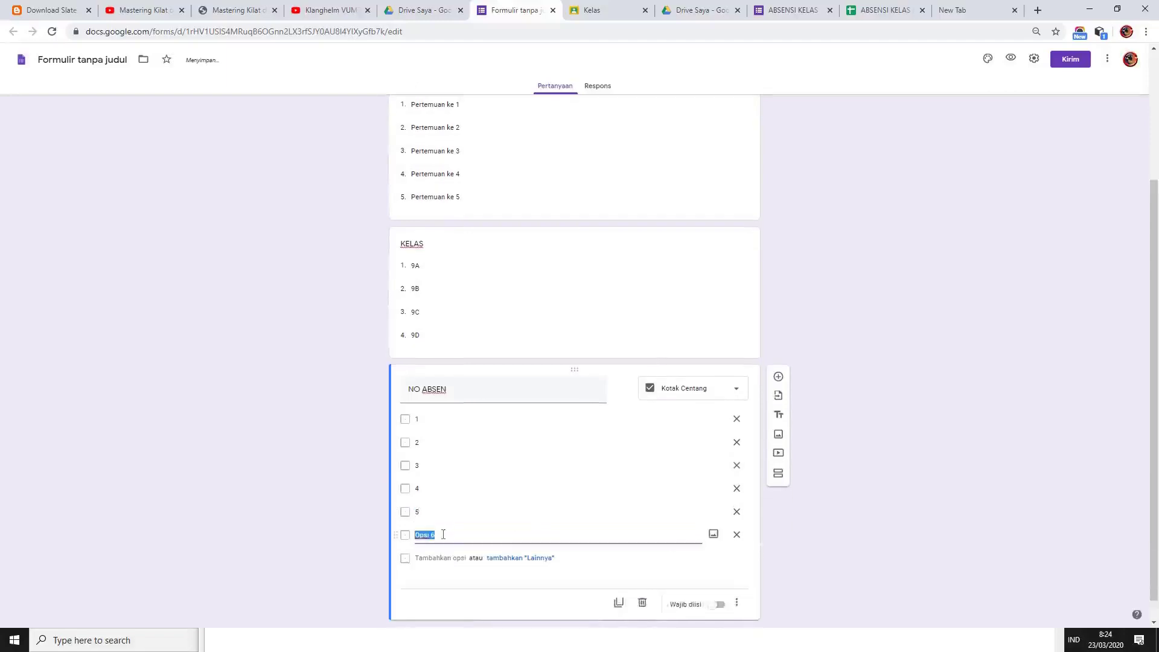
text(6)
click(460, 561)
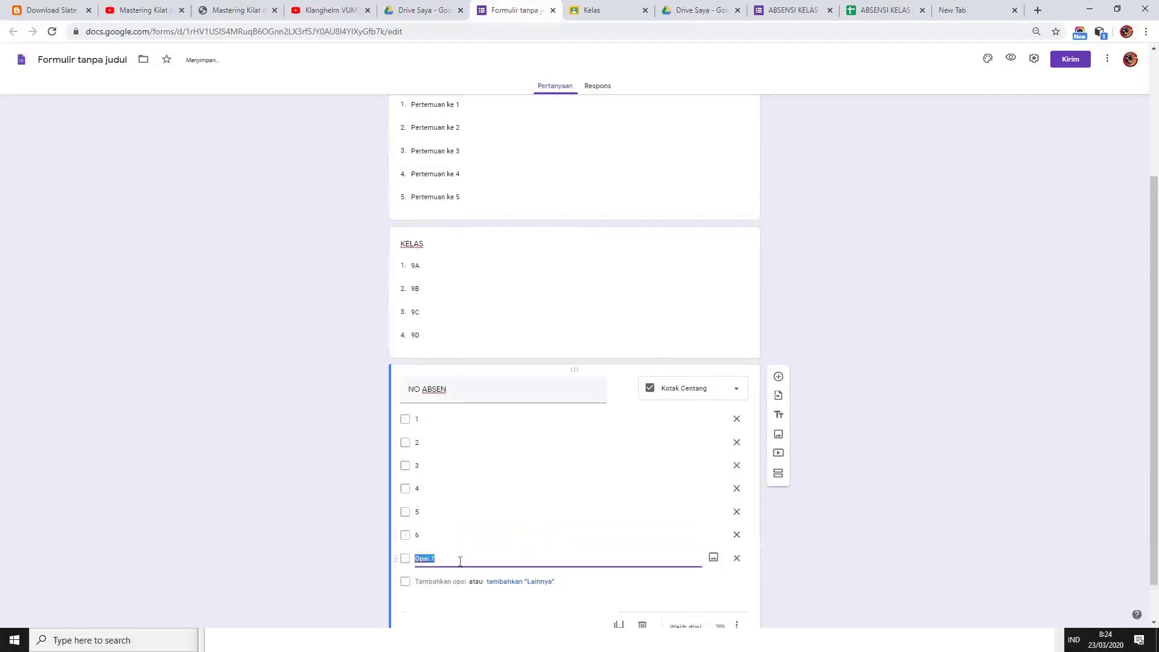
text(7)
click(429, 581)
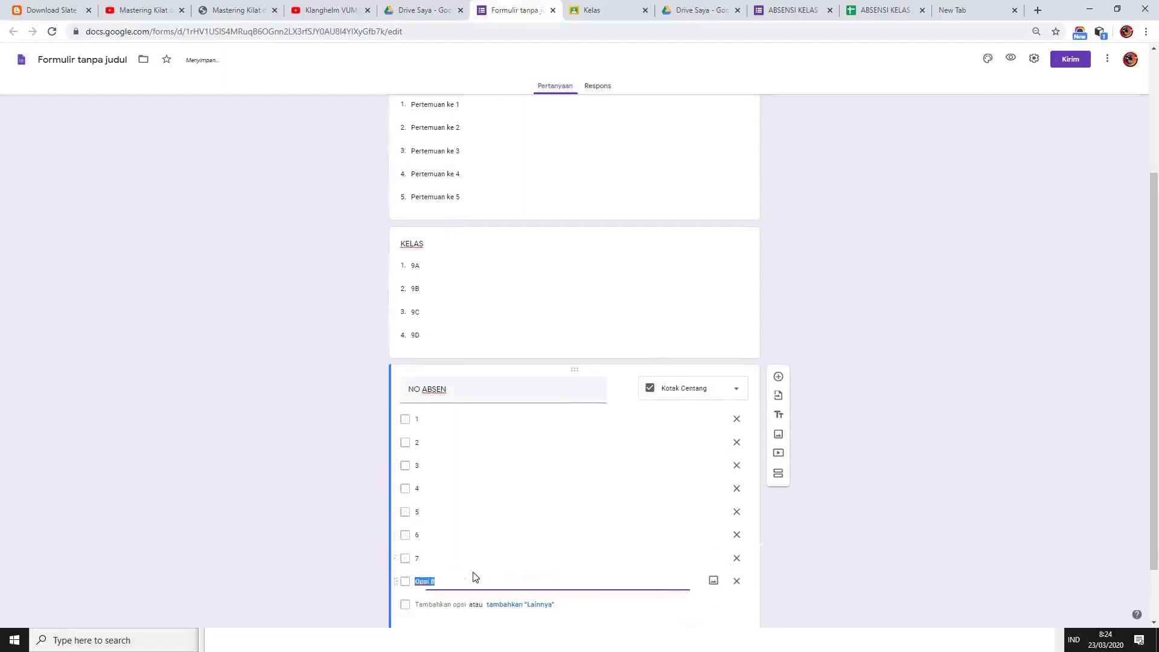
text(8)
click(441, 604)
text(9)
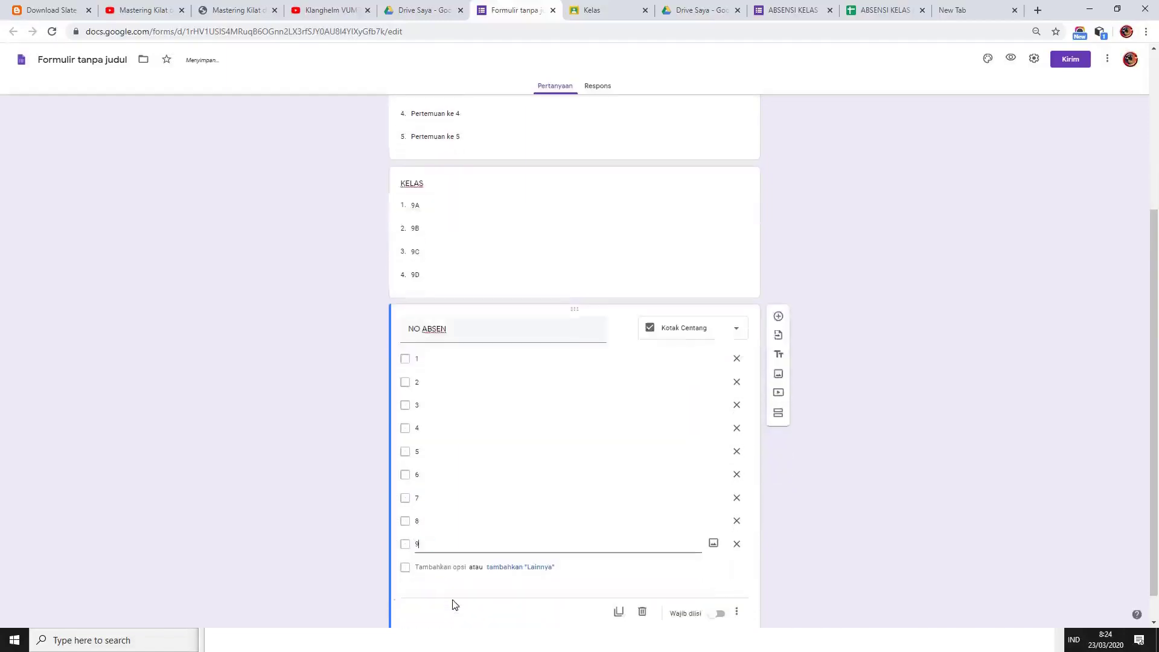
click(444, 567)
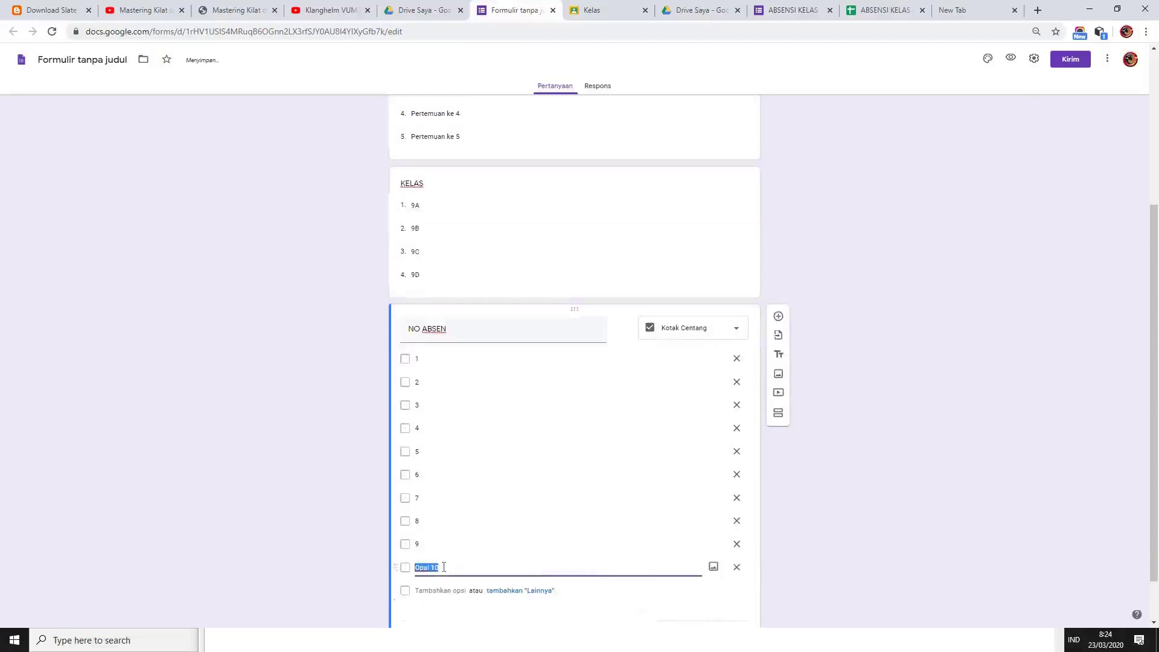
text(10)
click(280, 537)
- Add a question below NO ABSEN titled "NAMA" with the answer type Jawaban singkat
scroll(487, 476, up, 4)
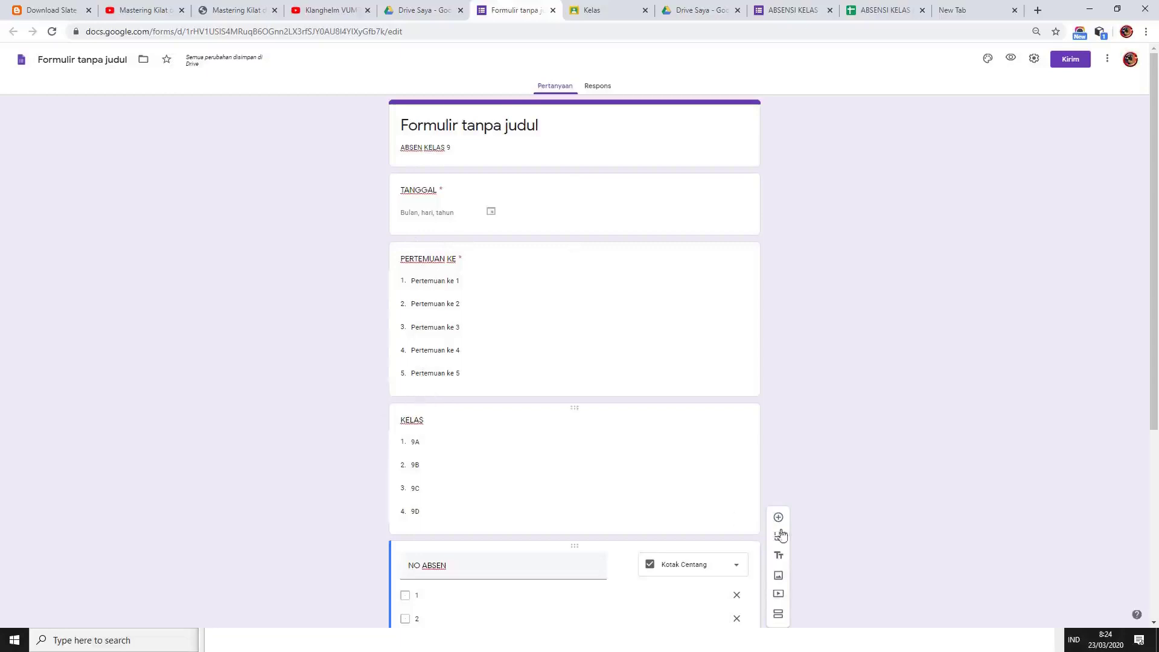
scroll(778, 460, down, 2)
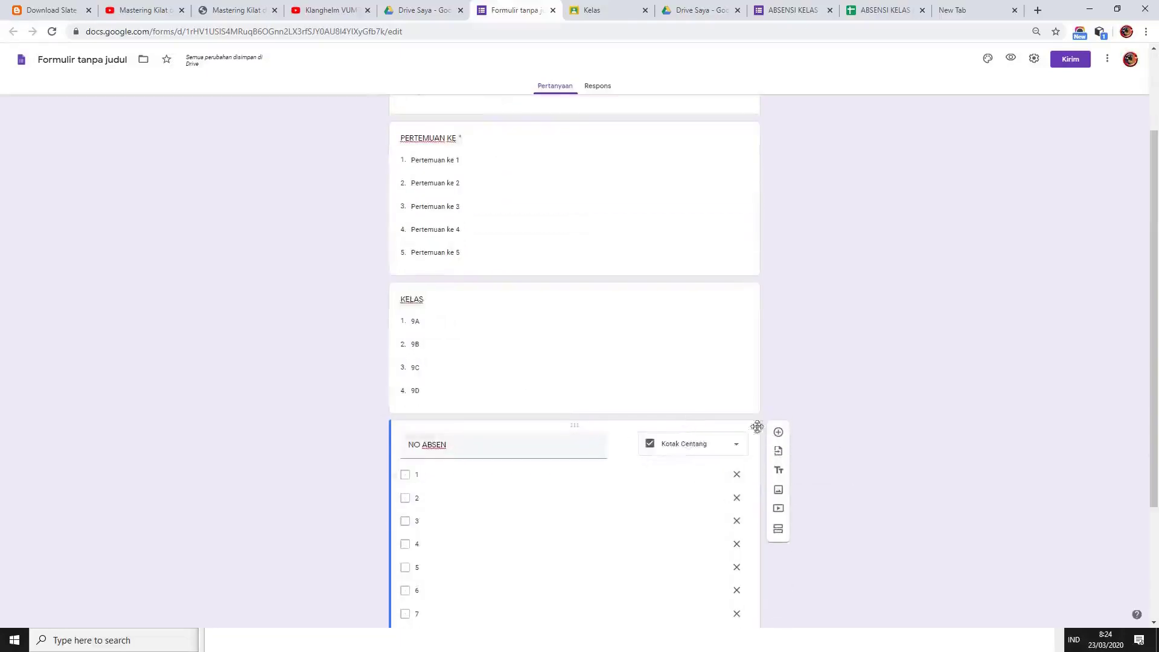
click(778, 432)
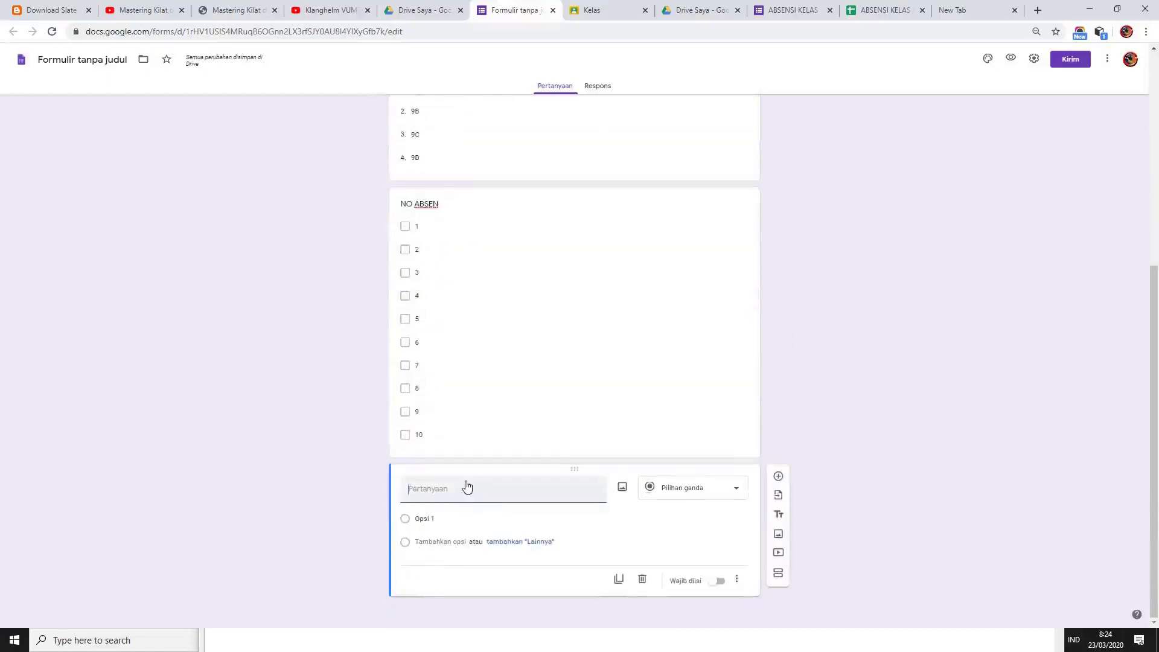
text(NAMA)
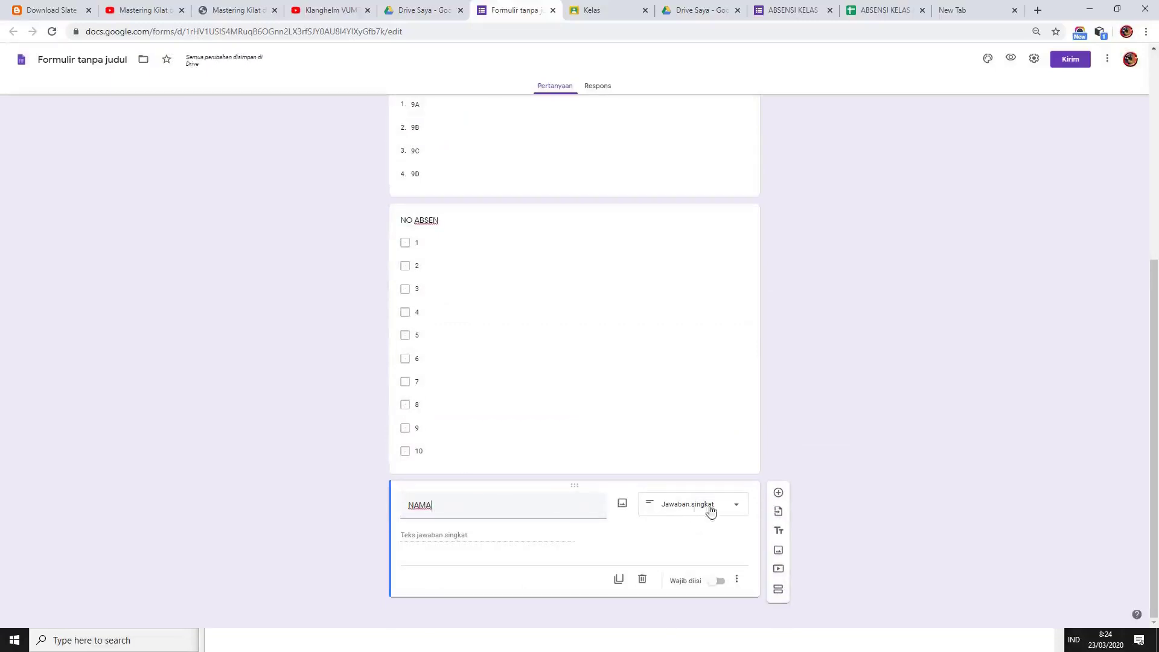
click(735, 510)
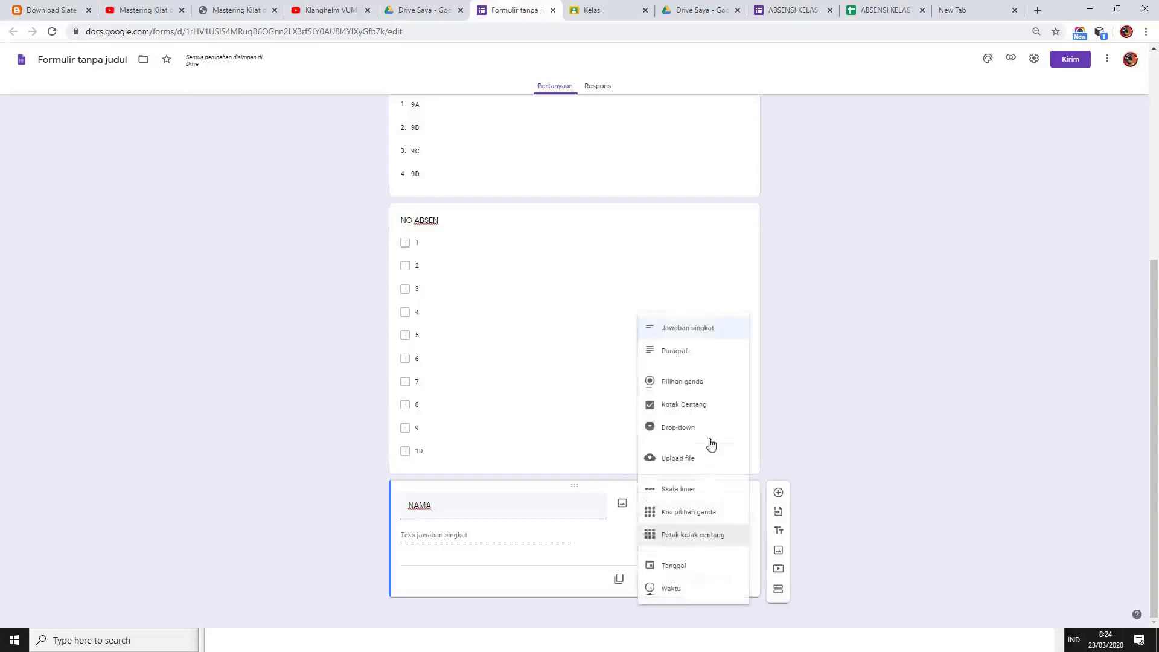
click(685, 334)
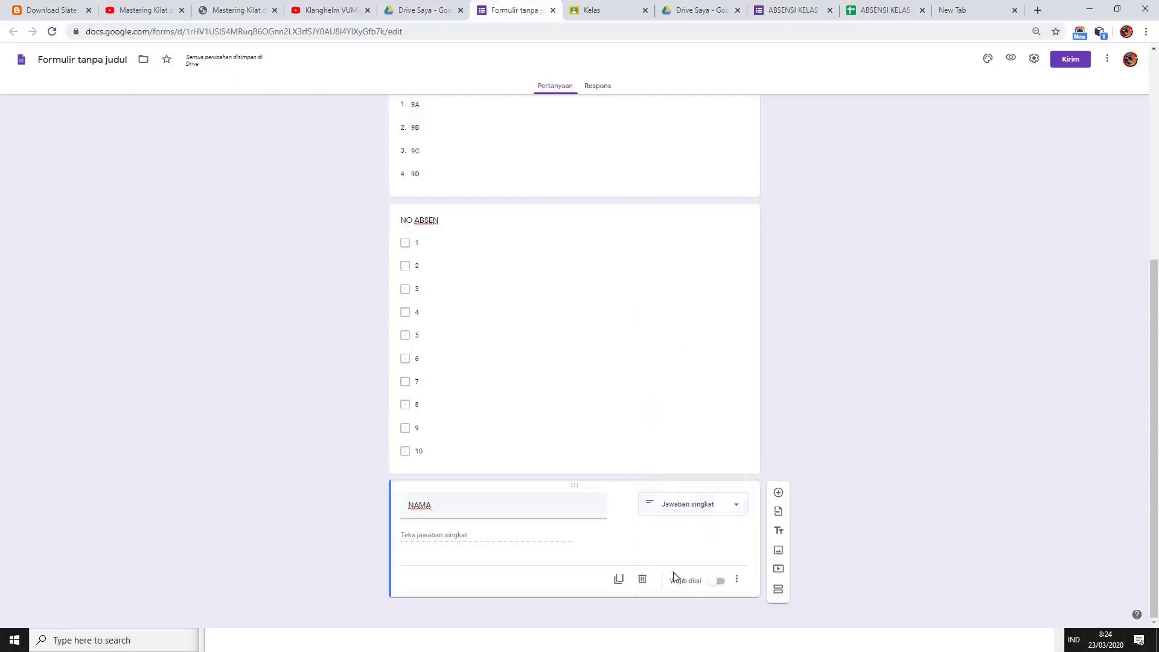
- Make the NAMA, NO ABSEN and KELAS questions required and check the PERTEMUAN KE question
click(721, 584)
click(631, 356)
click(720, 519)
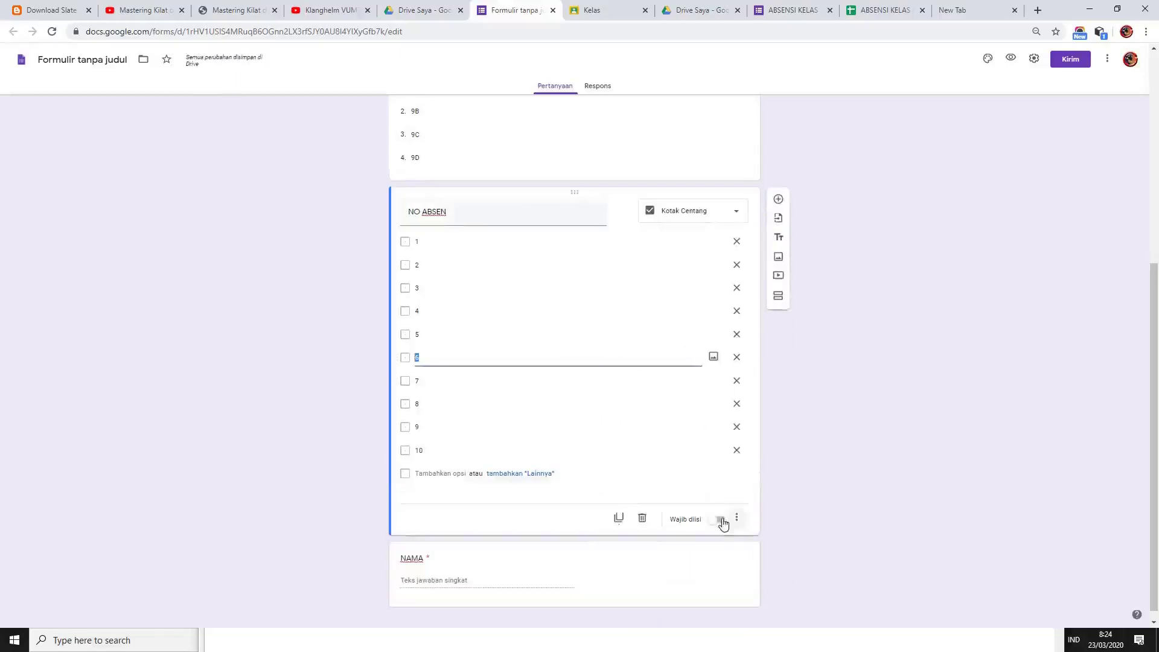
scroll(668, 465, up, 4)
click(611, 354)
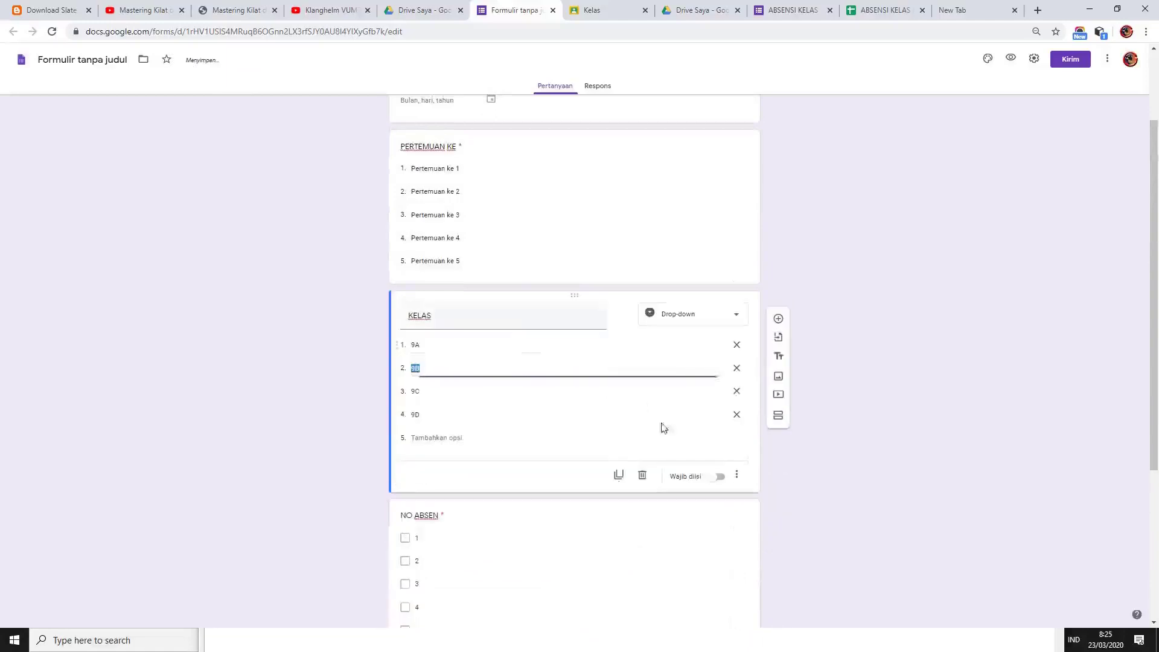
click(720, 476)
scroll(622, 386, up, 2)
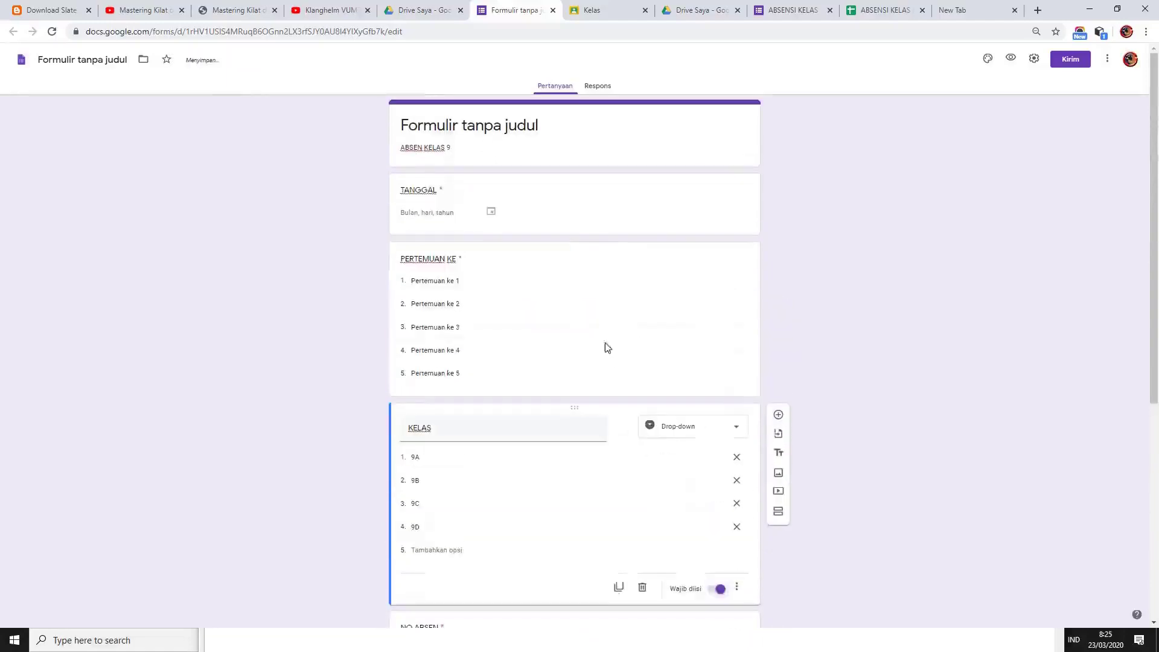
click(601, 318)
- Move the NAMA question up so it sits between PERTEMUAN KE and KELAS
scroll(602, 374, down, 3)
scroll(603, 424, down, 3)
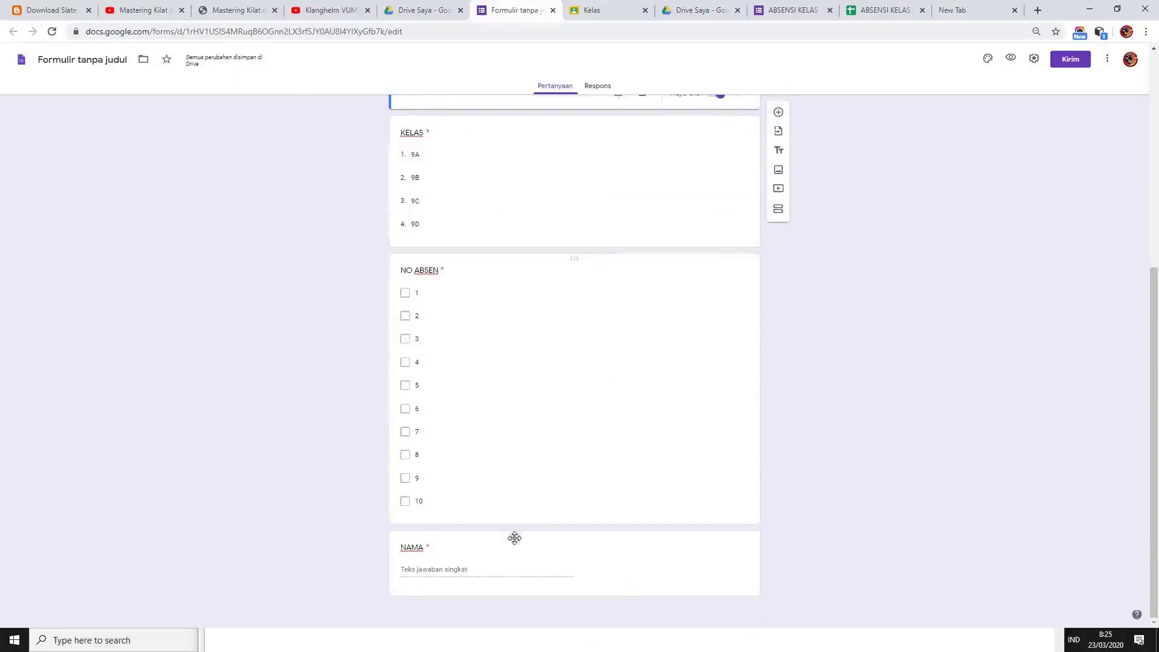
drag(488, 536, 522, 253)
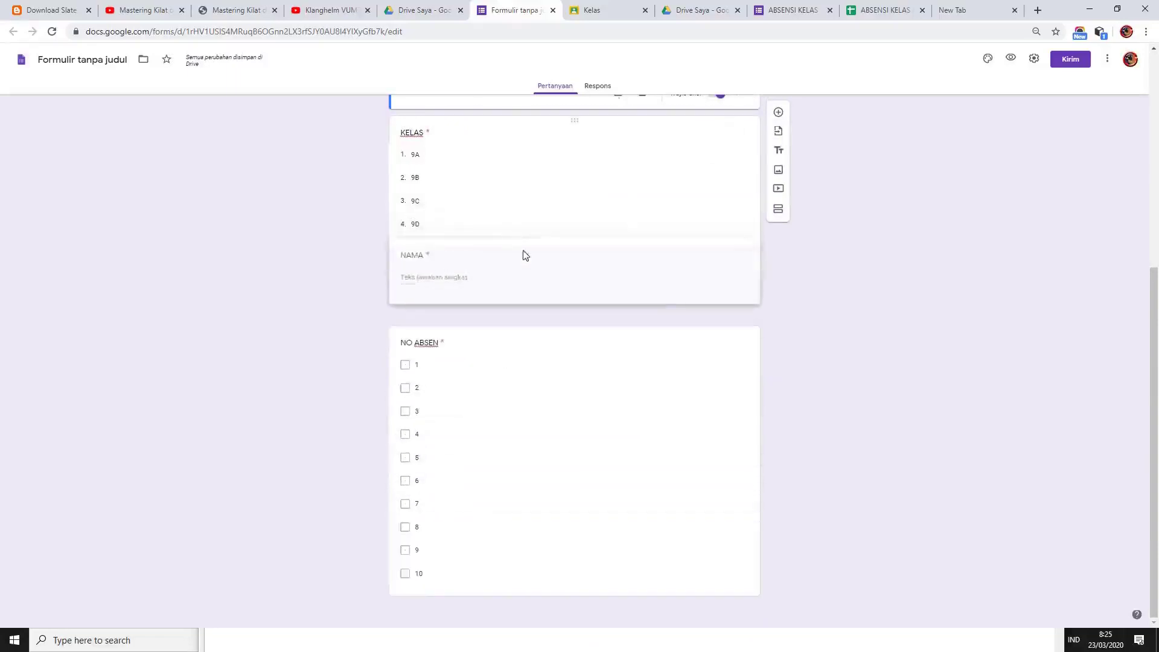
scroll(494, 350, up, 2)
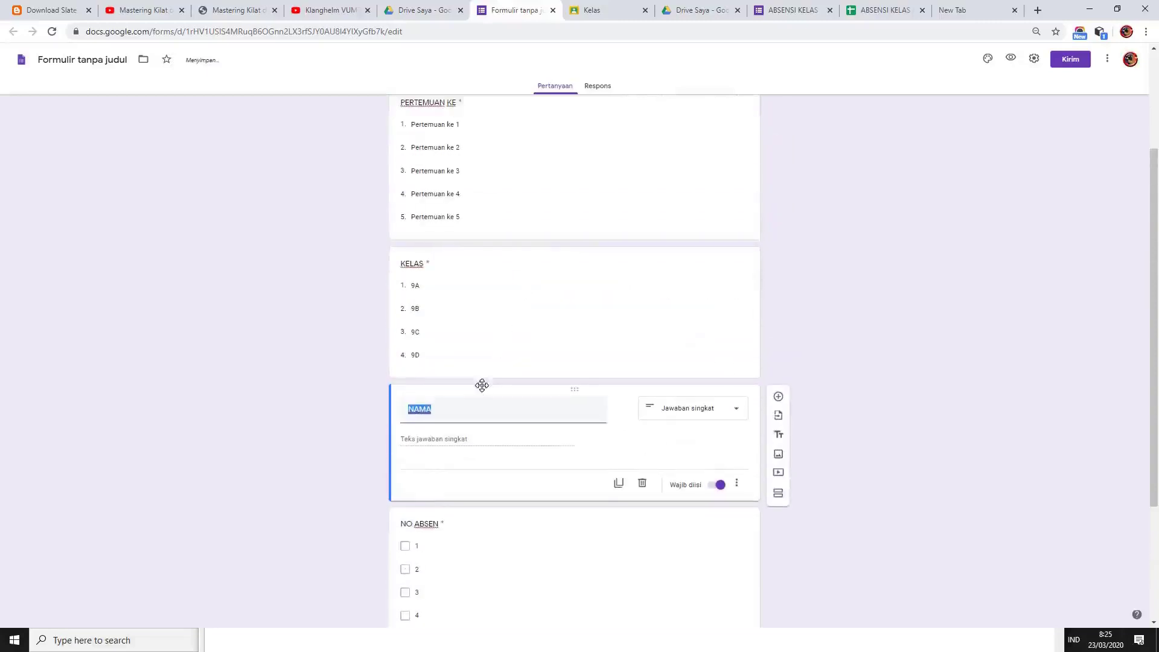
drag(481, 382, 512, 318)
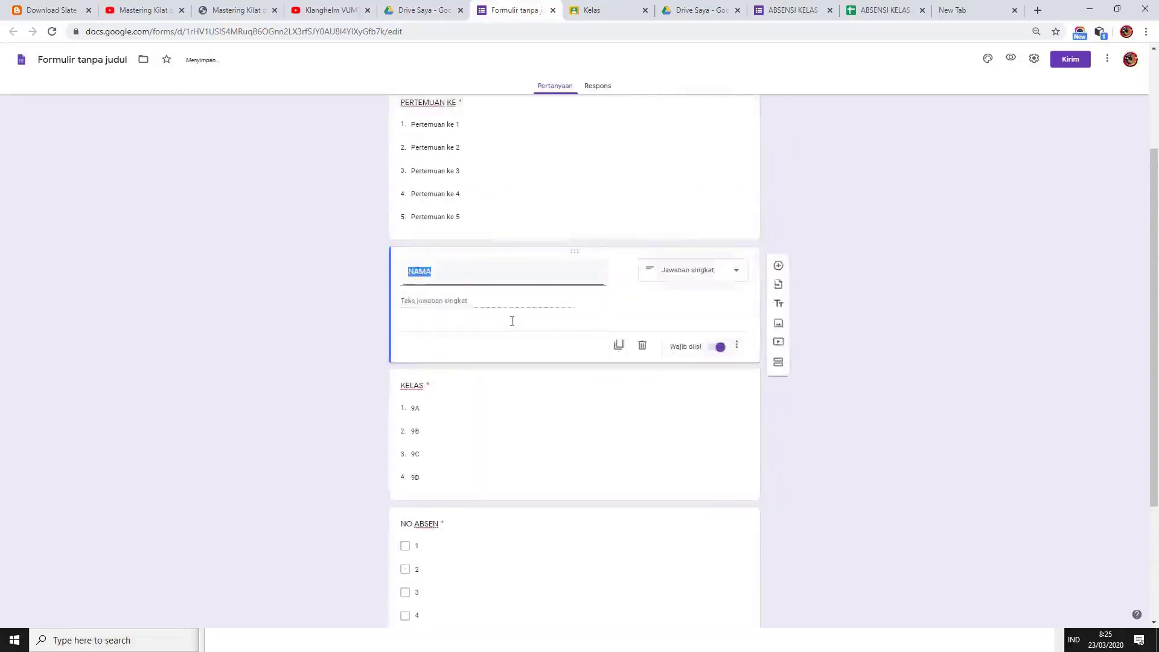
- Add a new question at the end of the form, below NO ABSEN, and title it "KETERANGAN"
scroll(512, 318, up, 2)
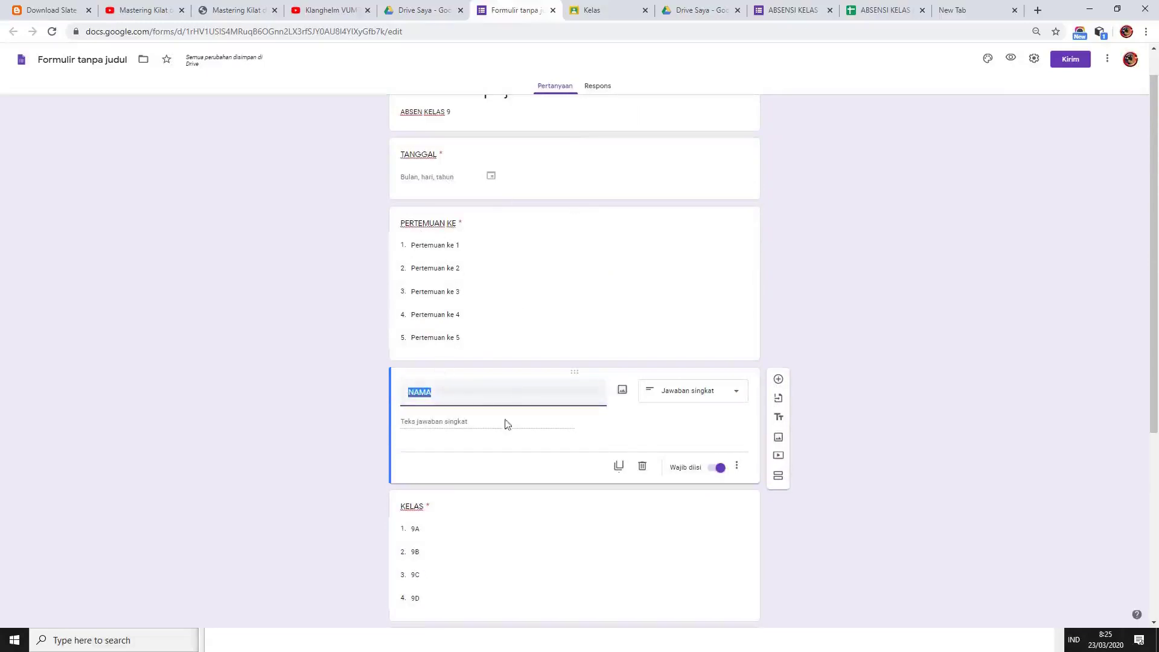
scroll(505, 497, down, 5)
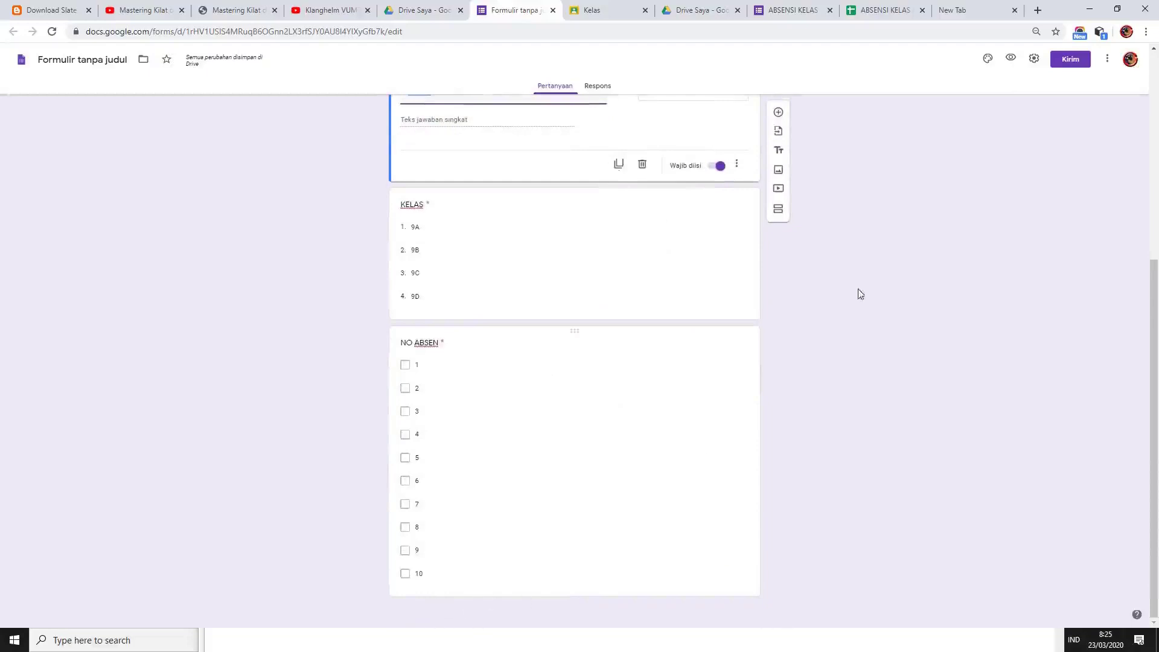
scroll(818, 304, up, 2)
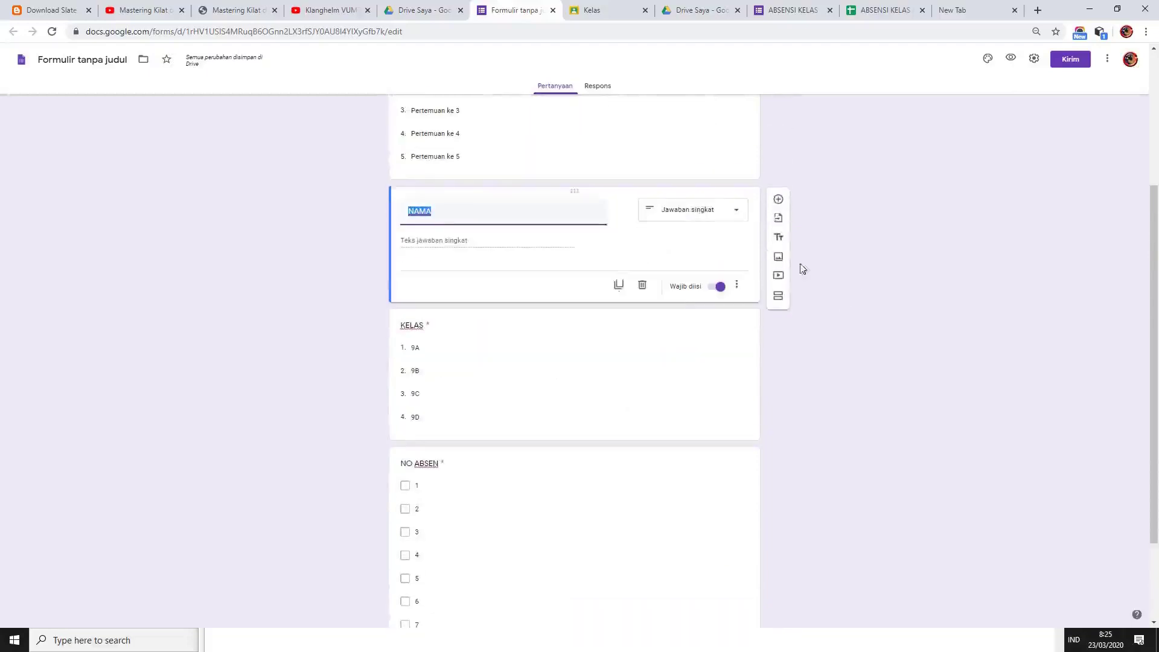
click(778, 199)
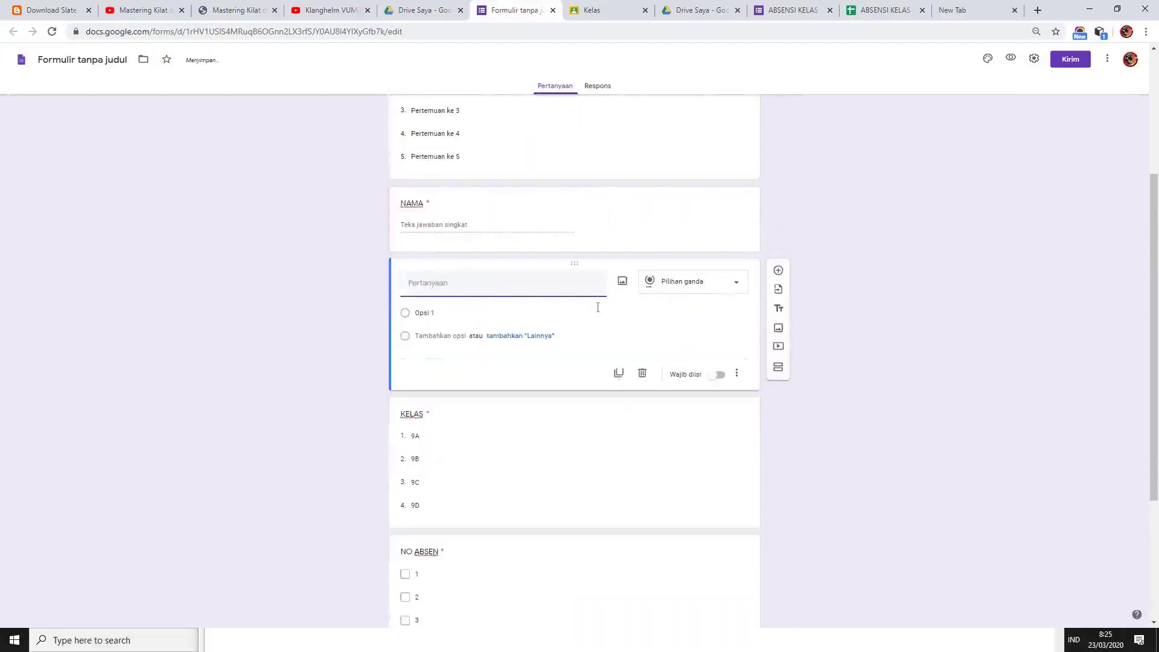
drag(476, 269, 476, 648)
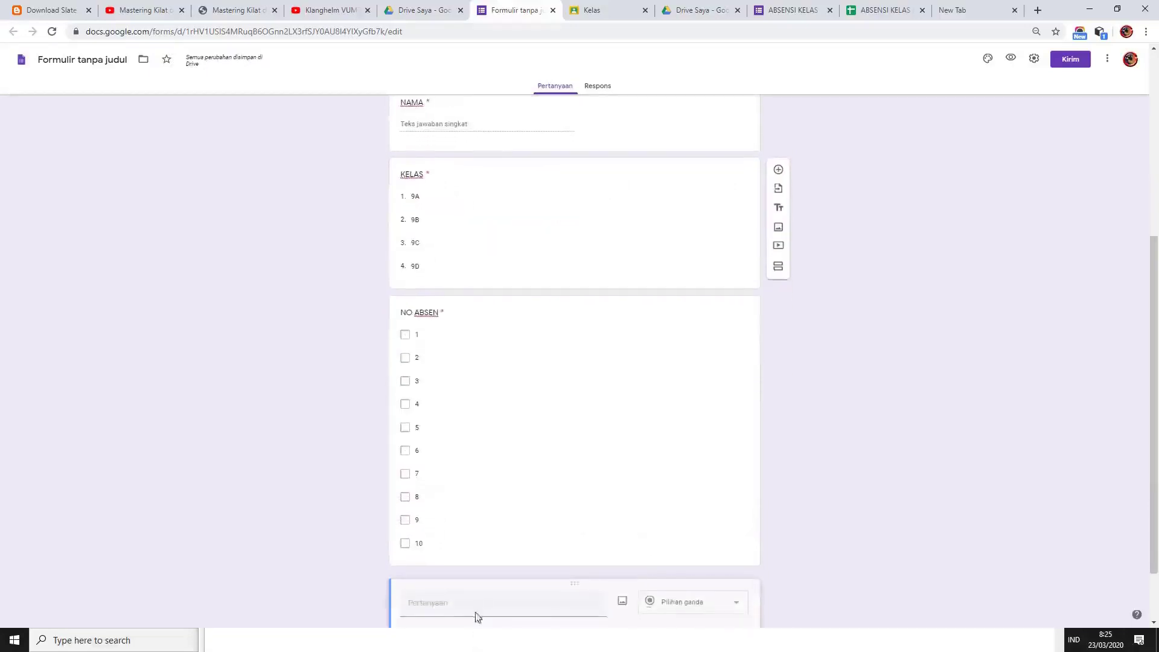
click(498, 486)
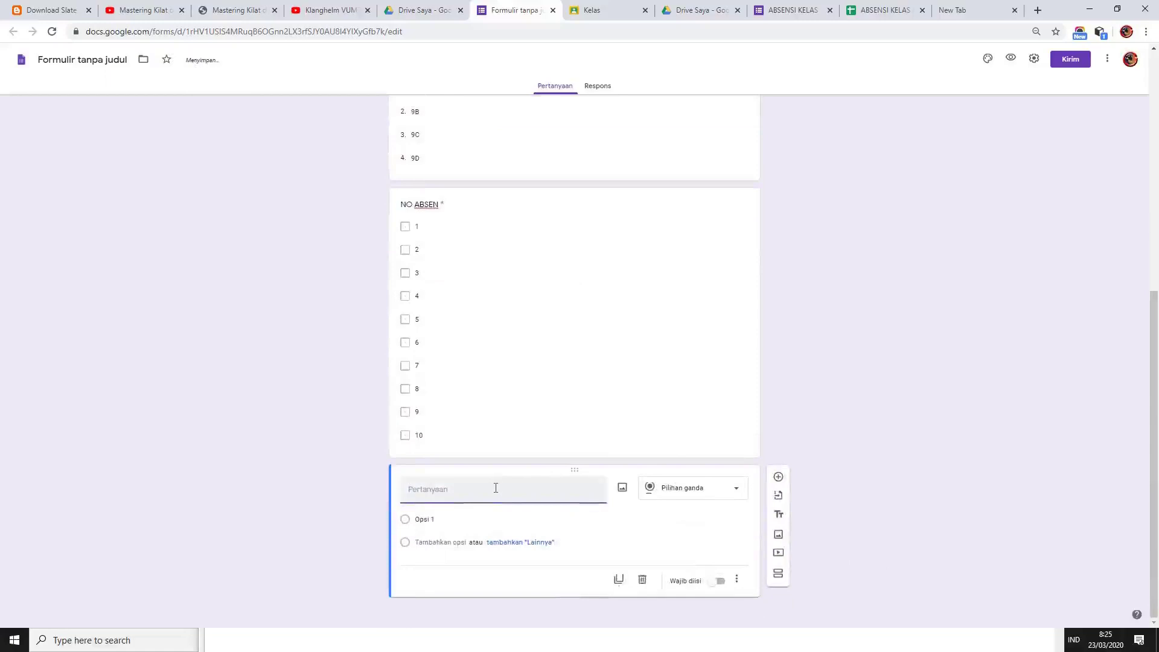
text(KETERANGAN)
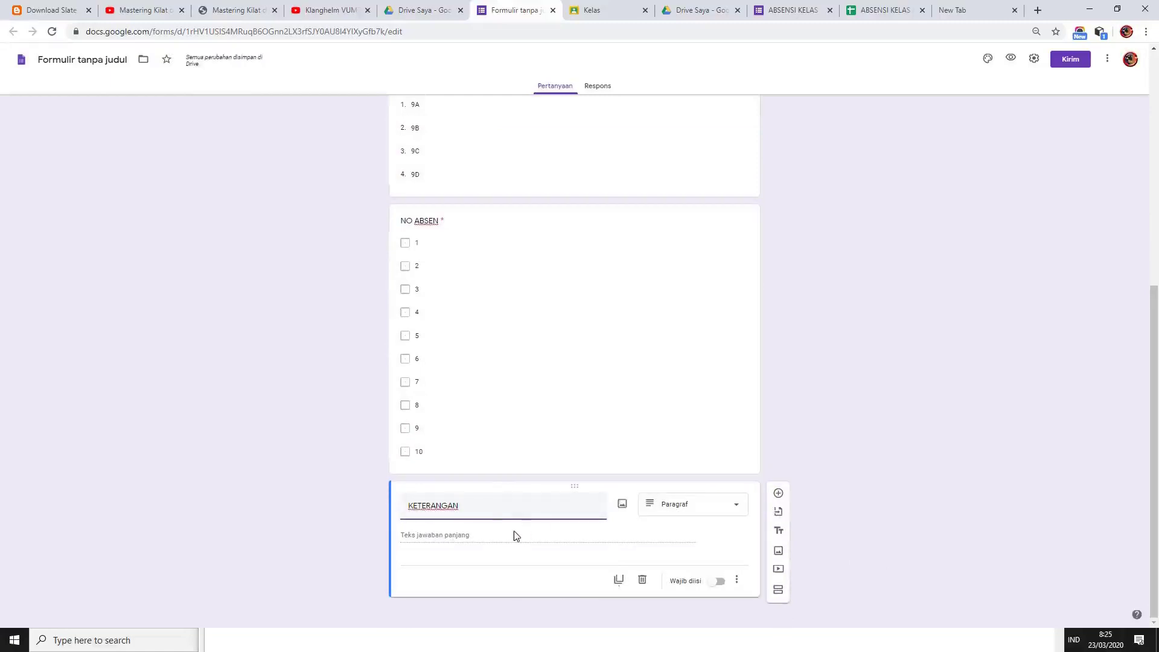
- Change the KETERANGAN question's answer type to Pilihan ganda and give it the options SAKIT, IJIN, ALPA and HADIR
click(736, 506)
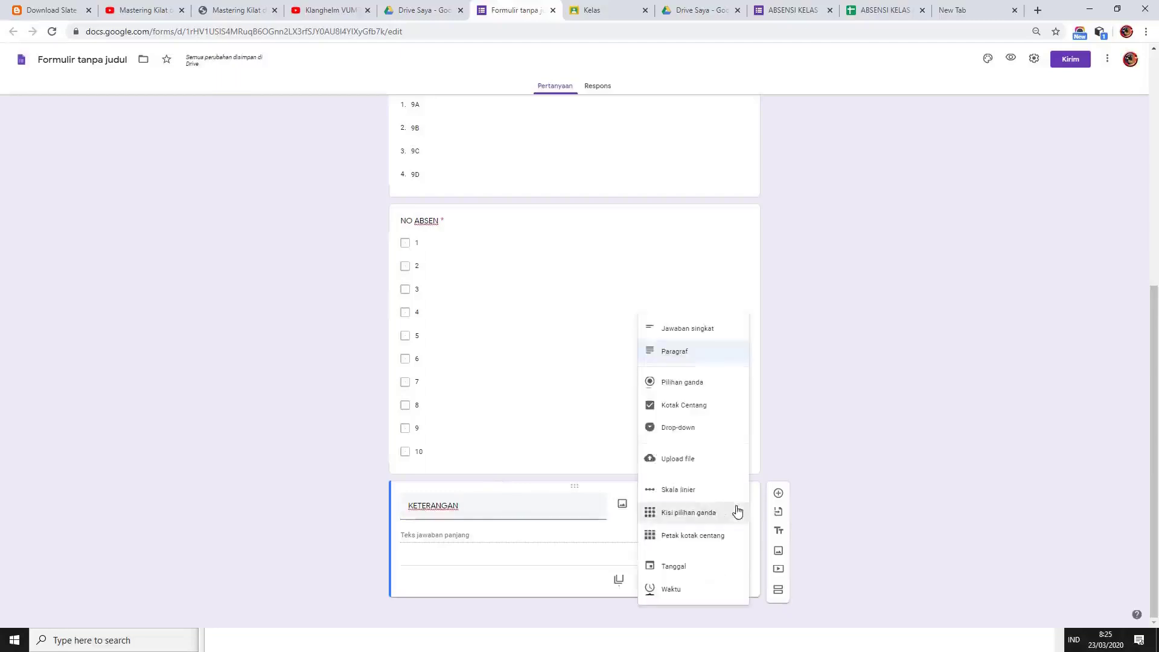
click(686, 386)
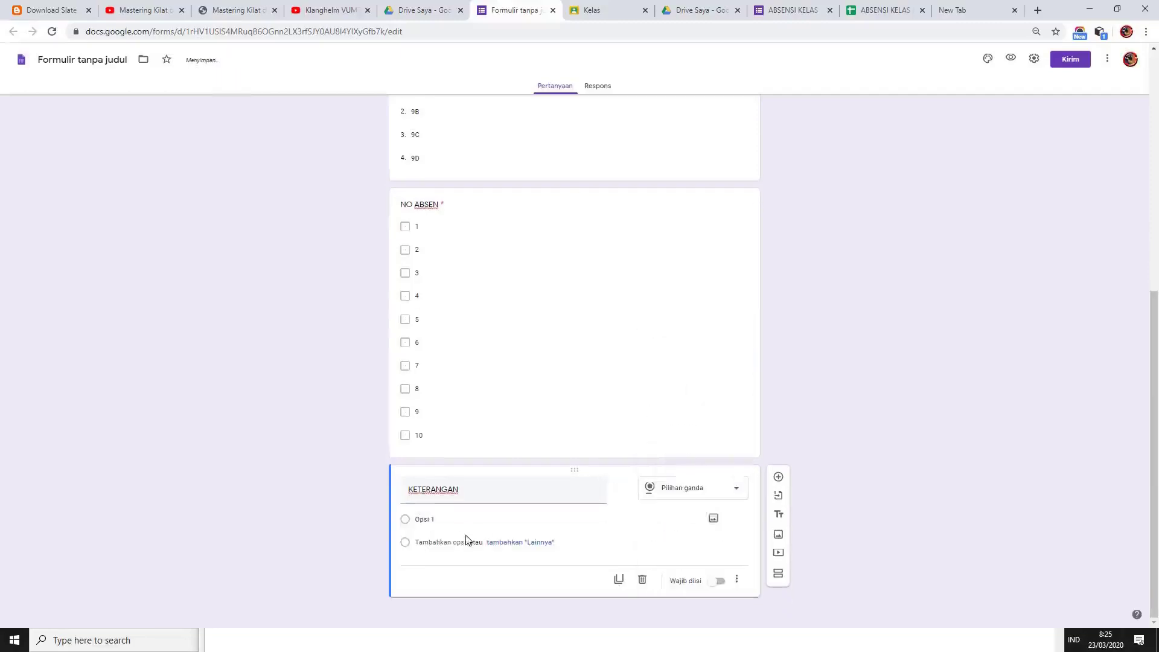
click(427, 517)
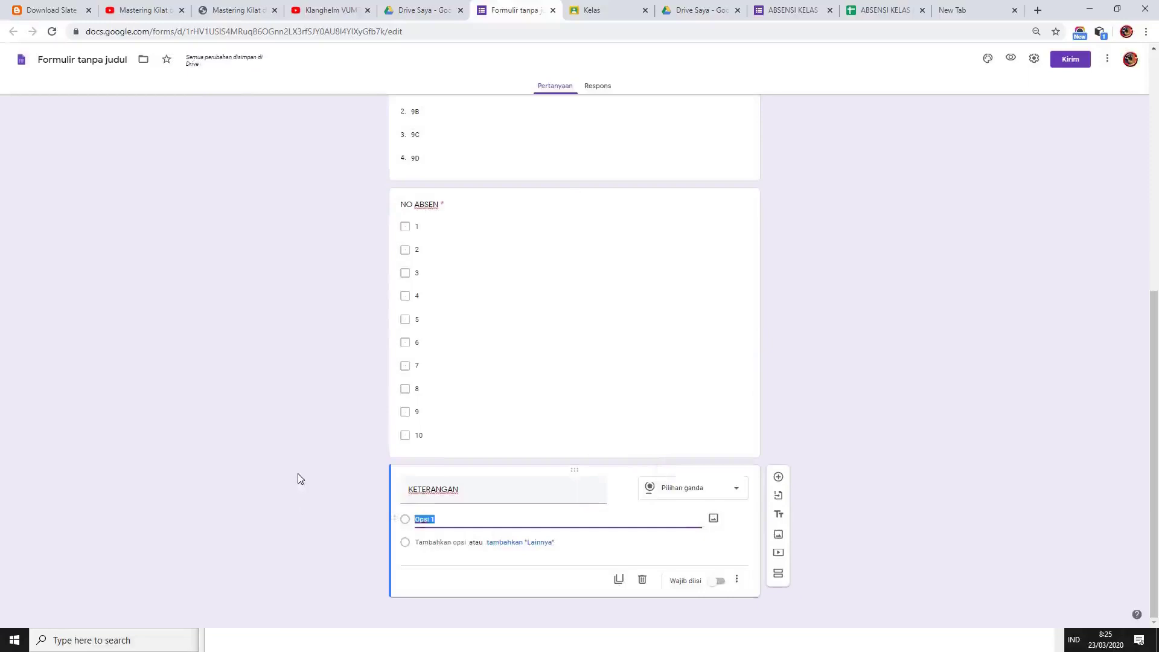
text(SAKIT)
click(439, 542)
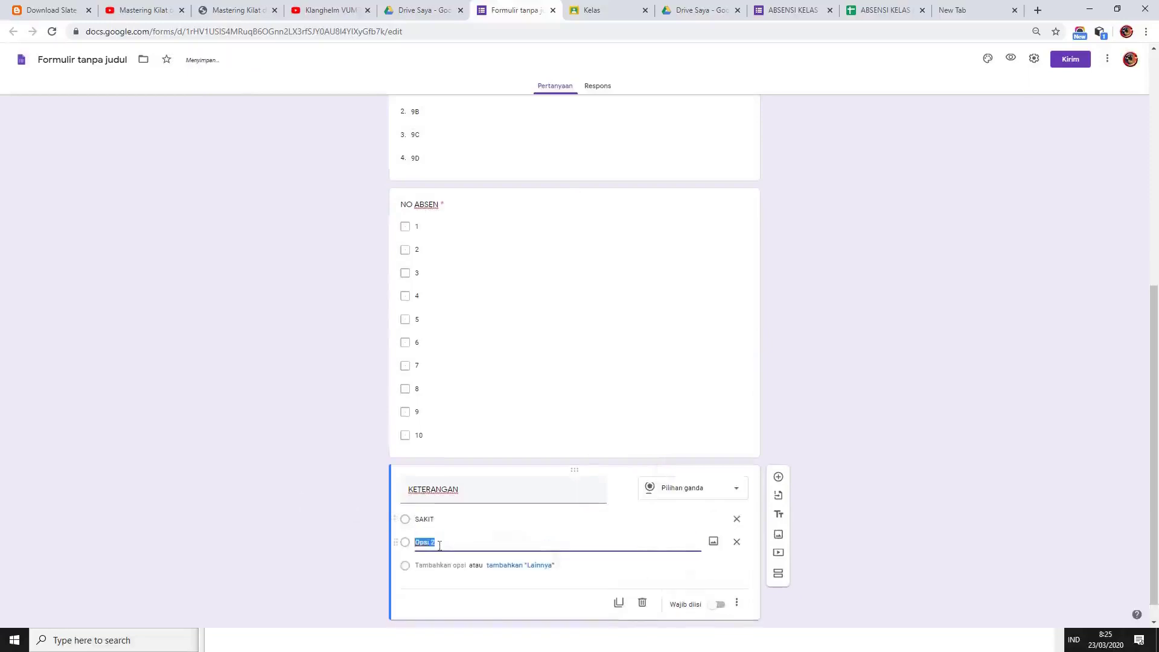
text(IJIN)
click(439, 564)
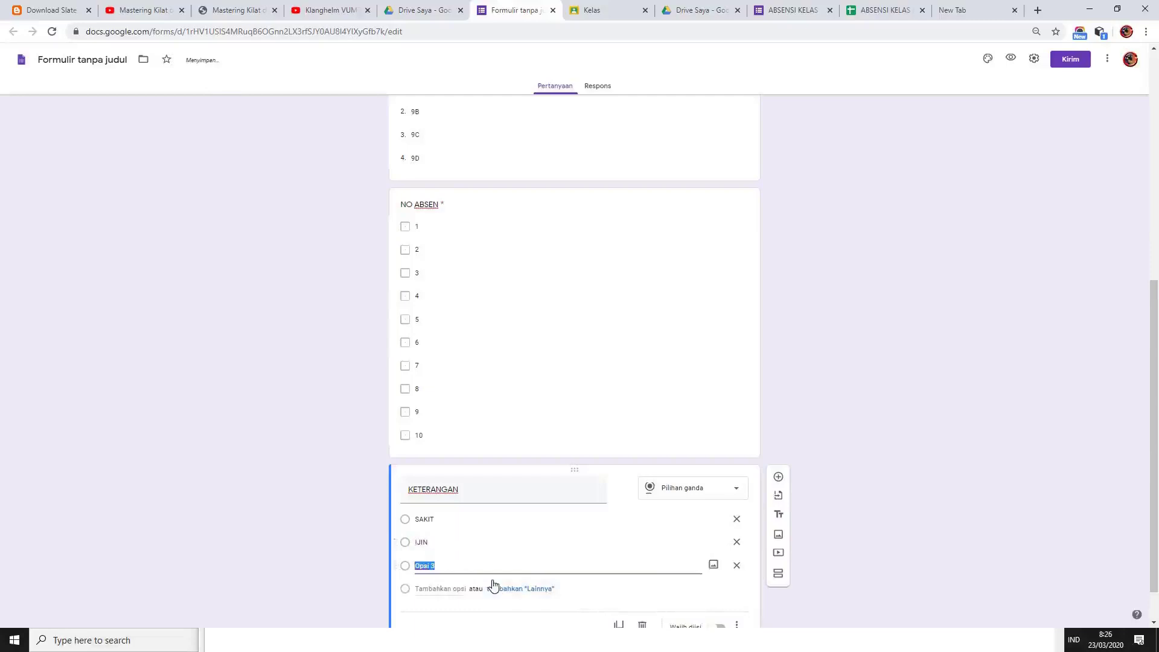
text(ALPA)
click(446, 589)
text(H)
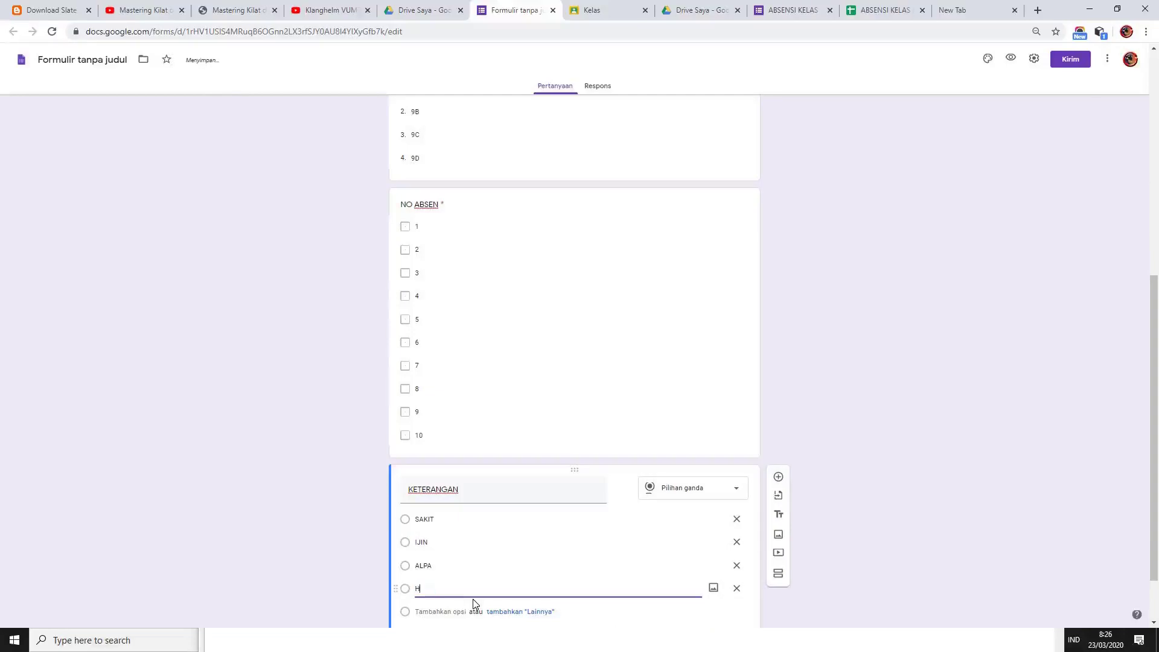
text(ADIR)
- Make the KETERANGAN question required and check the form's questions back up to the title
scroll(694, 570, down, 1)
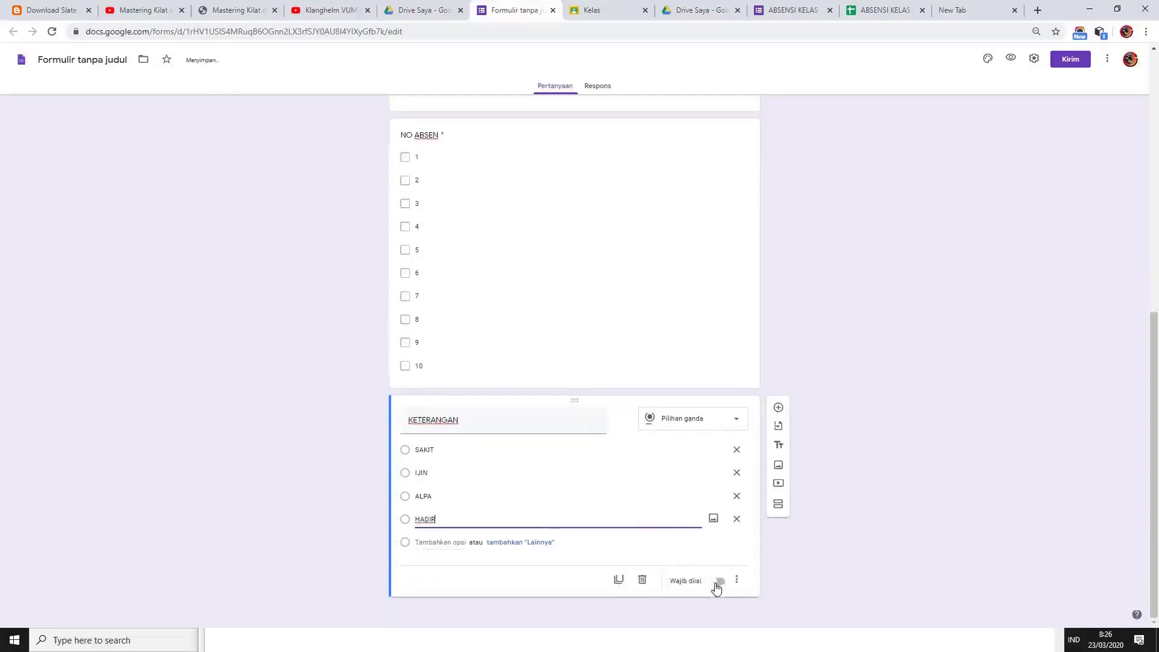
click(716, 588)
click(593, 272)
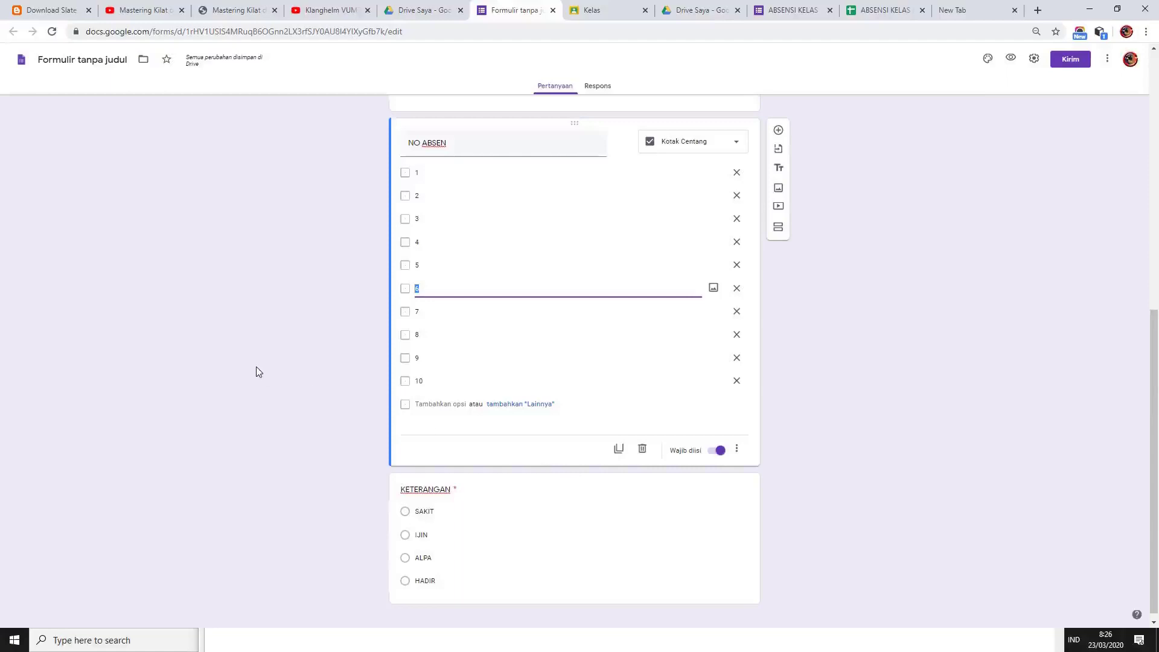
scroll(255, 366, up, 4)
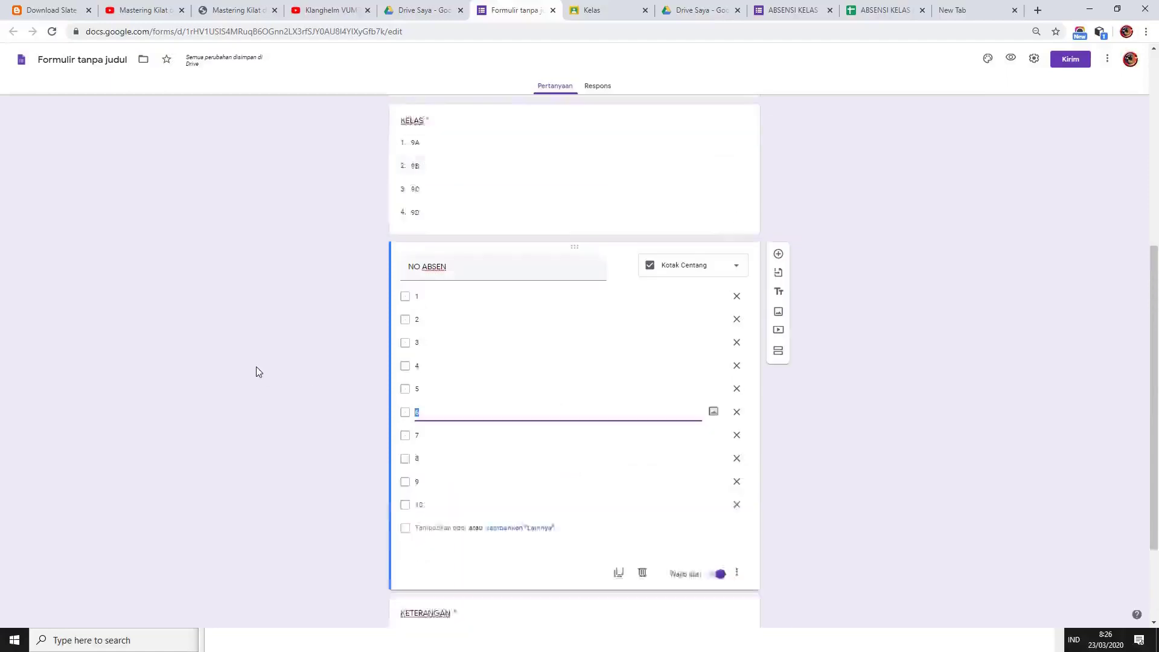
click(277, 34)
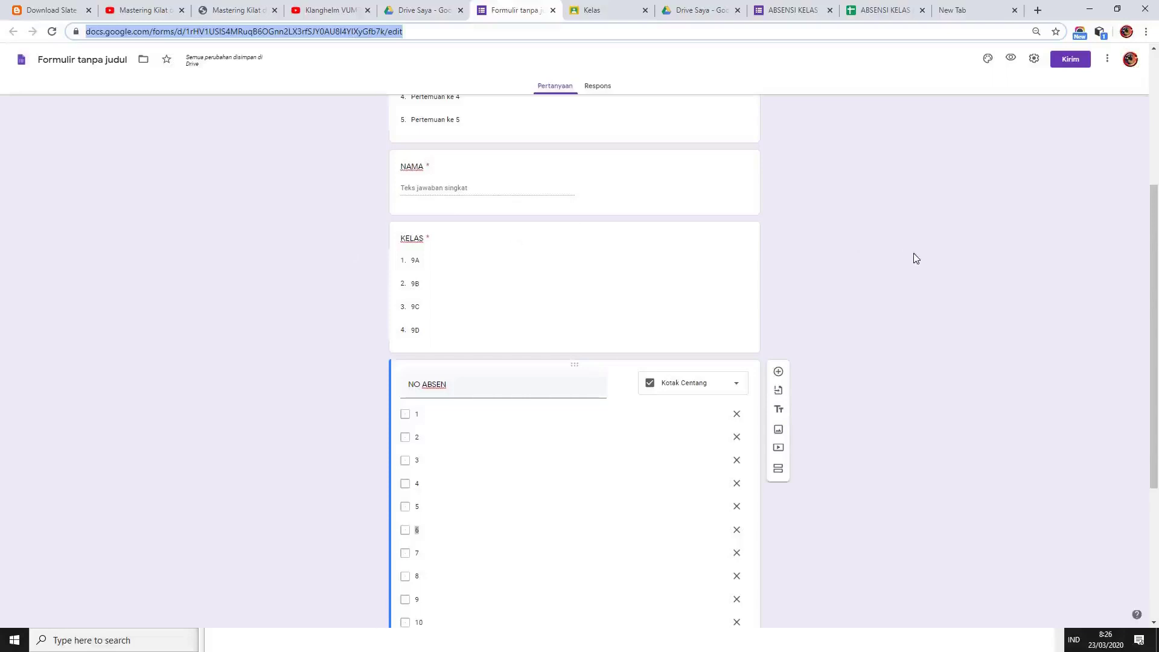
scroll(914, 252, up, 5)
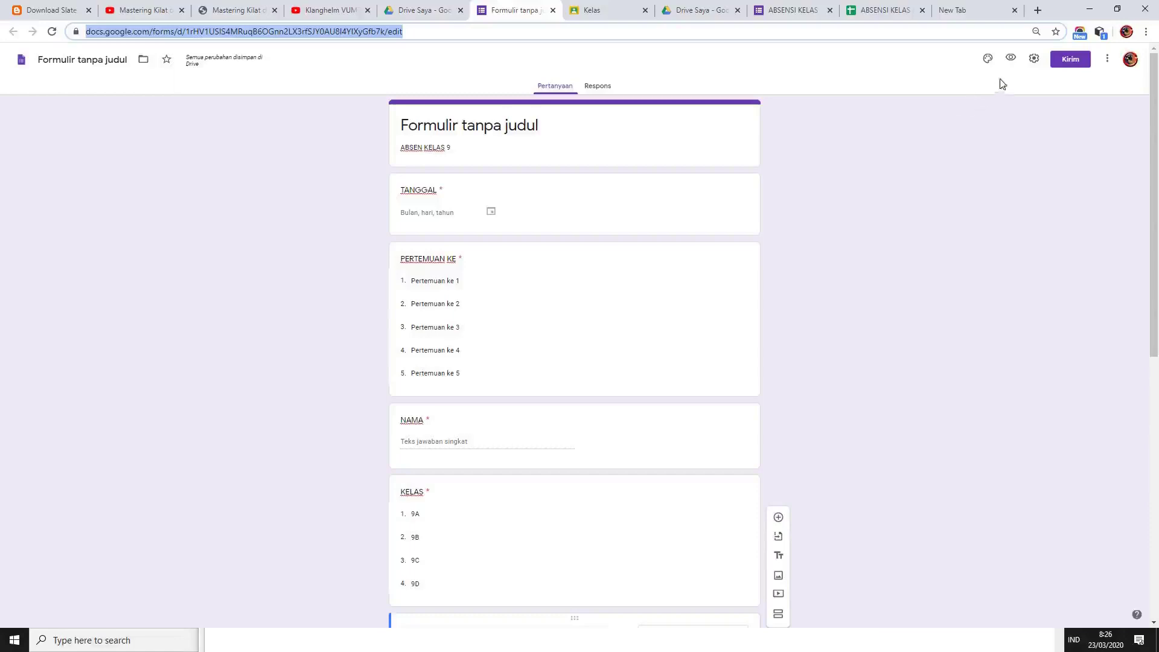
- Preview the form, examine all its questions from TANGGAL to KETERANGAN, and close the preview
click(1011, 59)
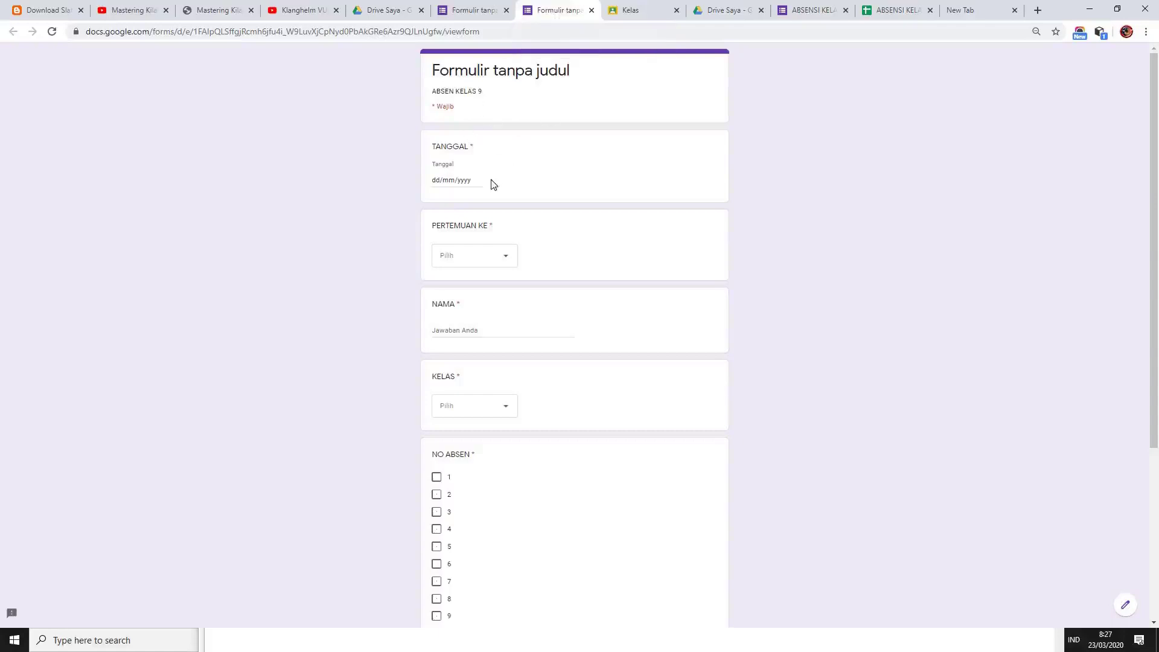
scroll(493, 187, down, 5)
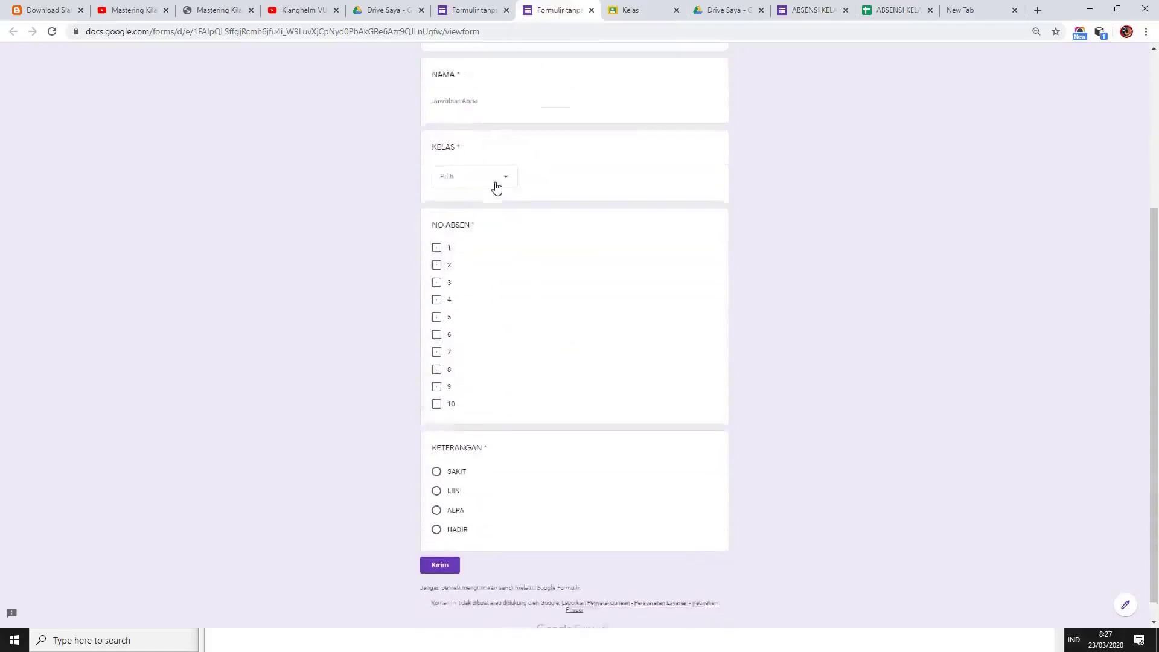
scroll(497, 186, up, 3)
scroll(499, 187, down, 3)
scroll(499, 186, up, 2)
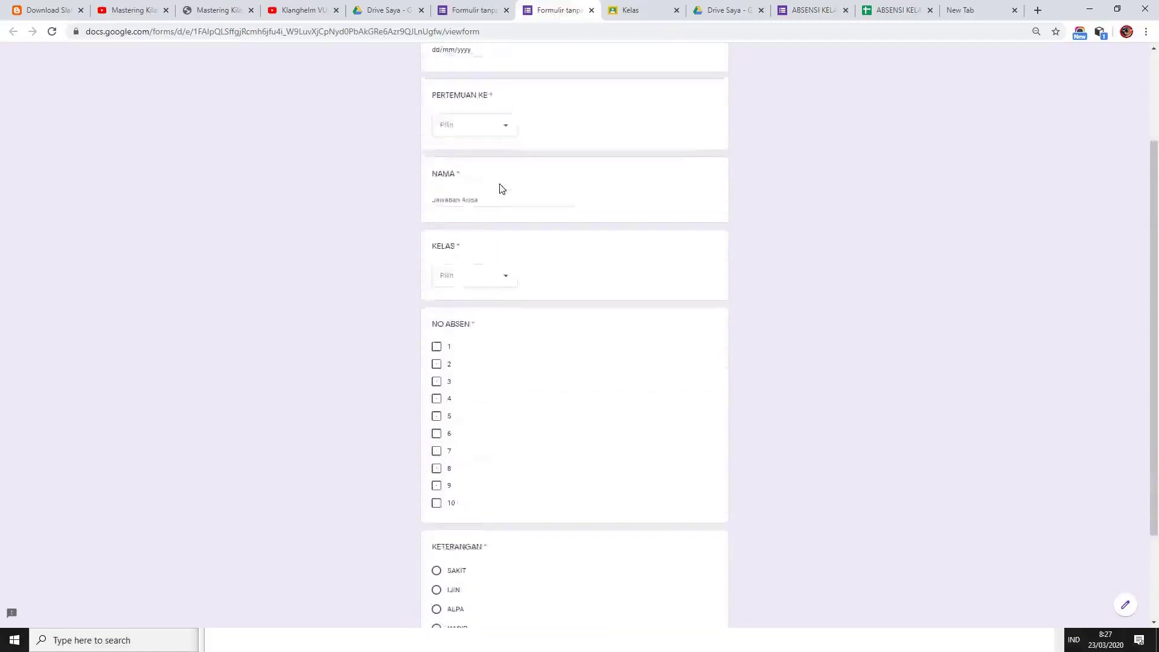
scroll(473, 259, down, 2)
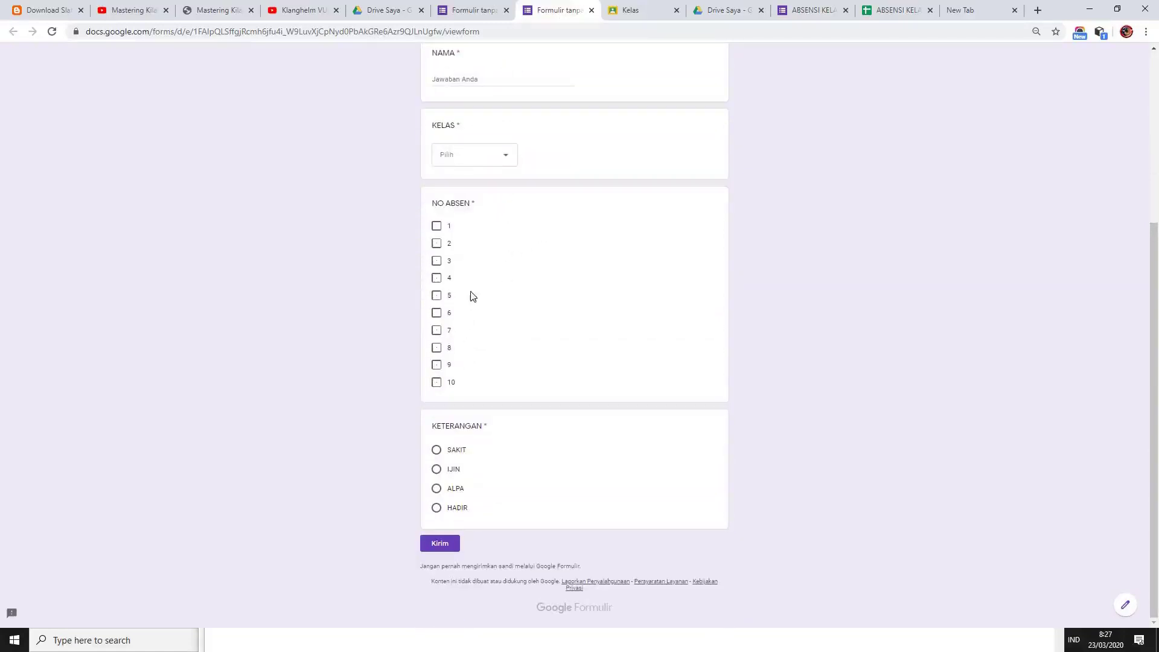
scroll(497, 314, up, 3)
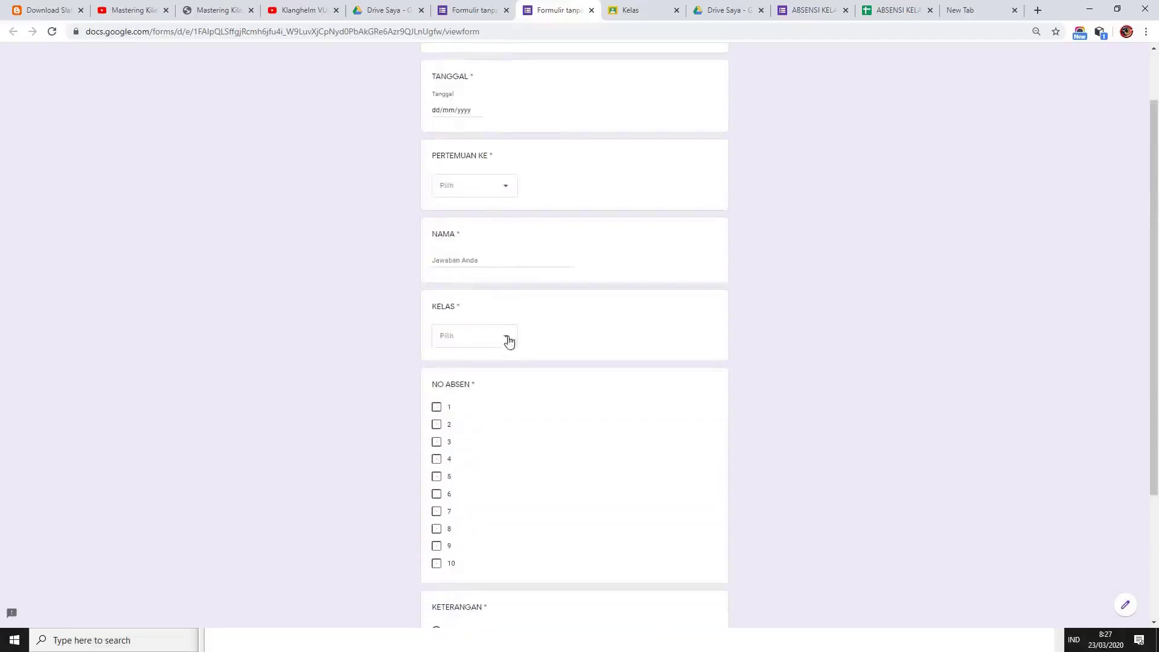
scroll(525, 439, down, 2)
scroll(519, 410, down, 1)
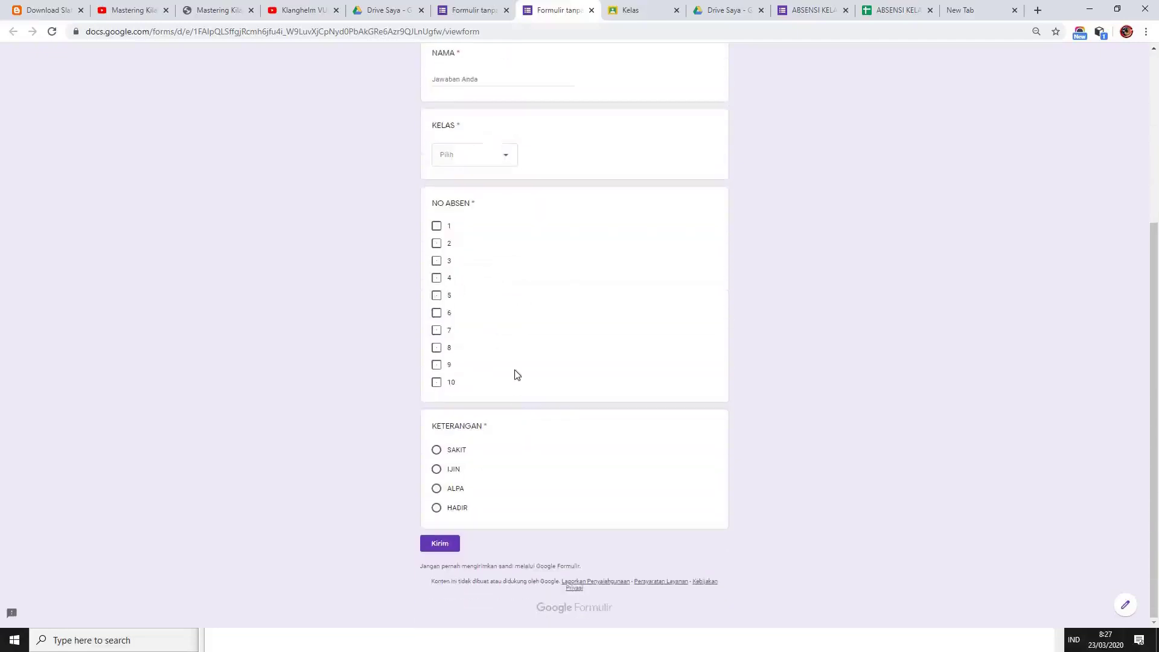
scroll(520, 382, up, 4)
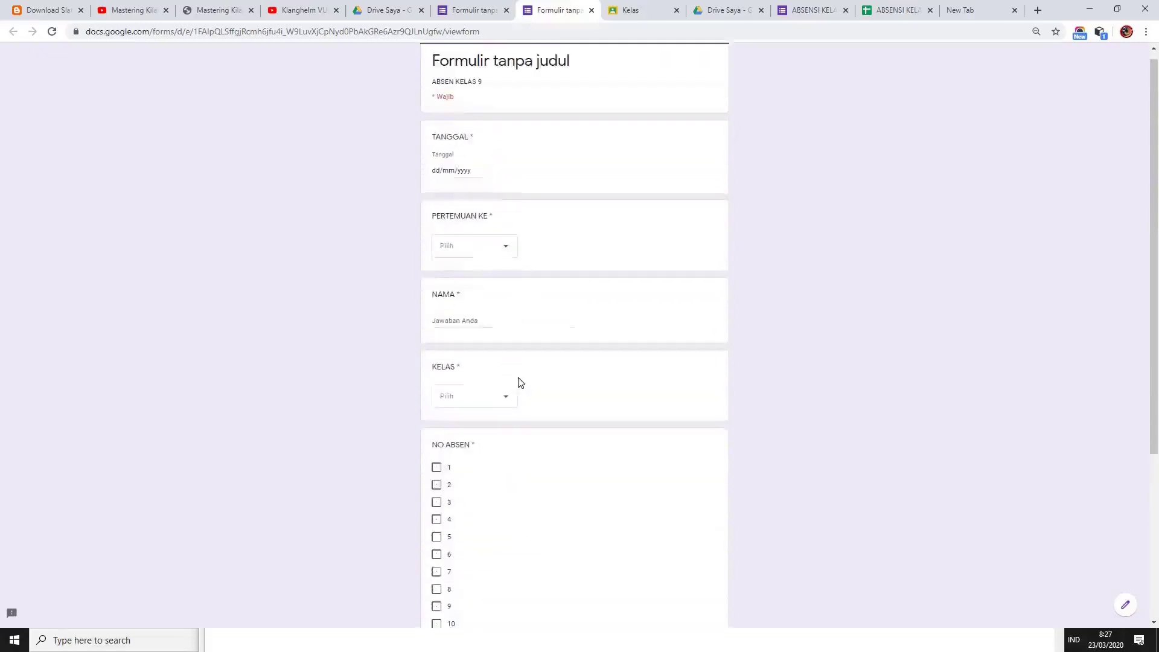
scroll(520, 382, down, 4)
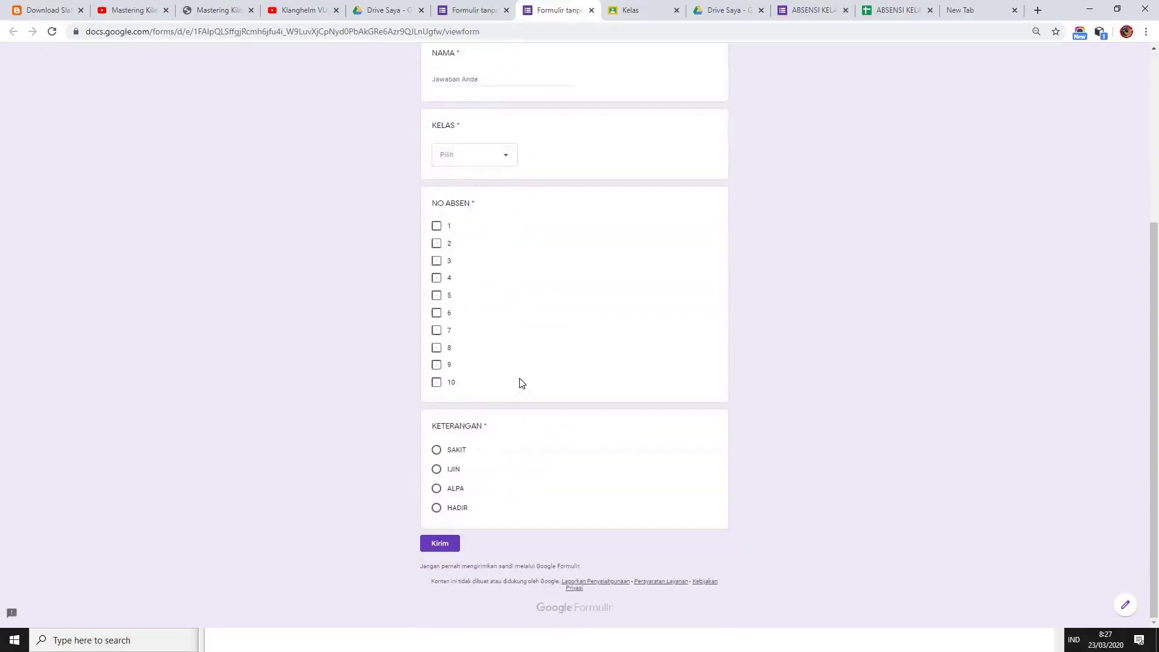
scroll(521, 383, up, 2)
scroll(521, 383, up, 2)
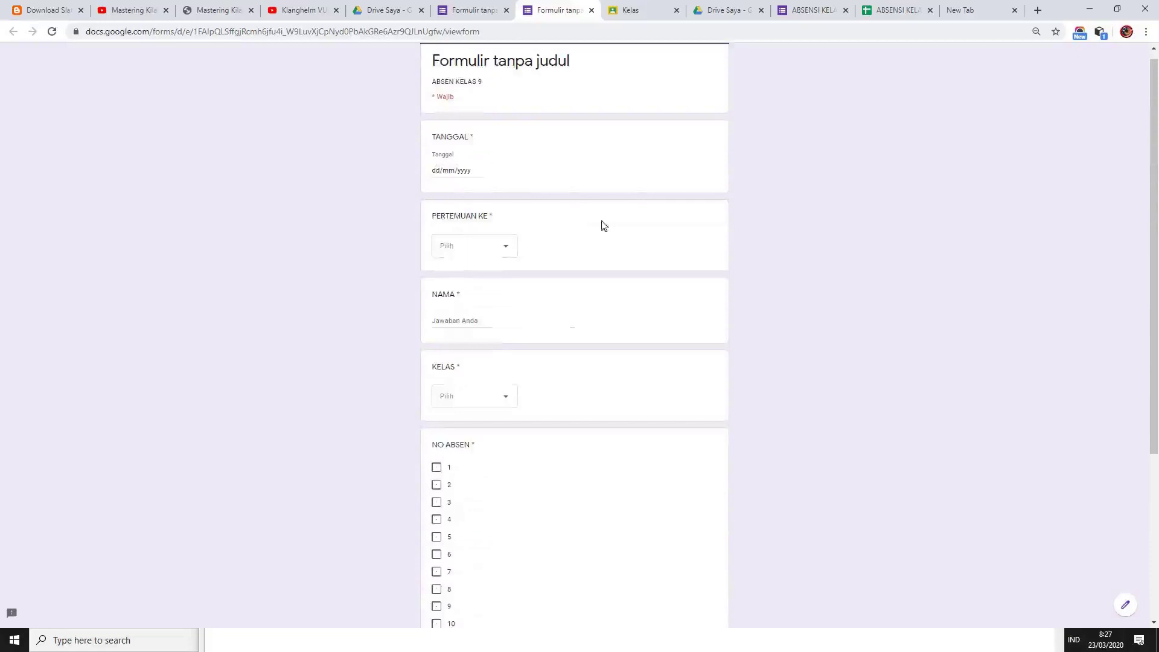
click(592, 11)
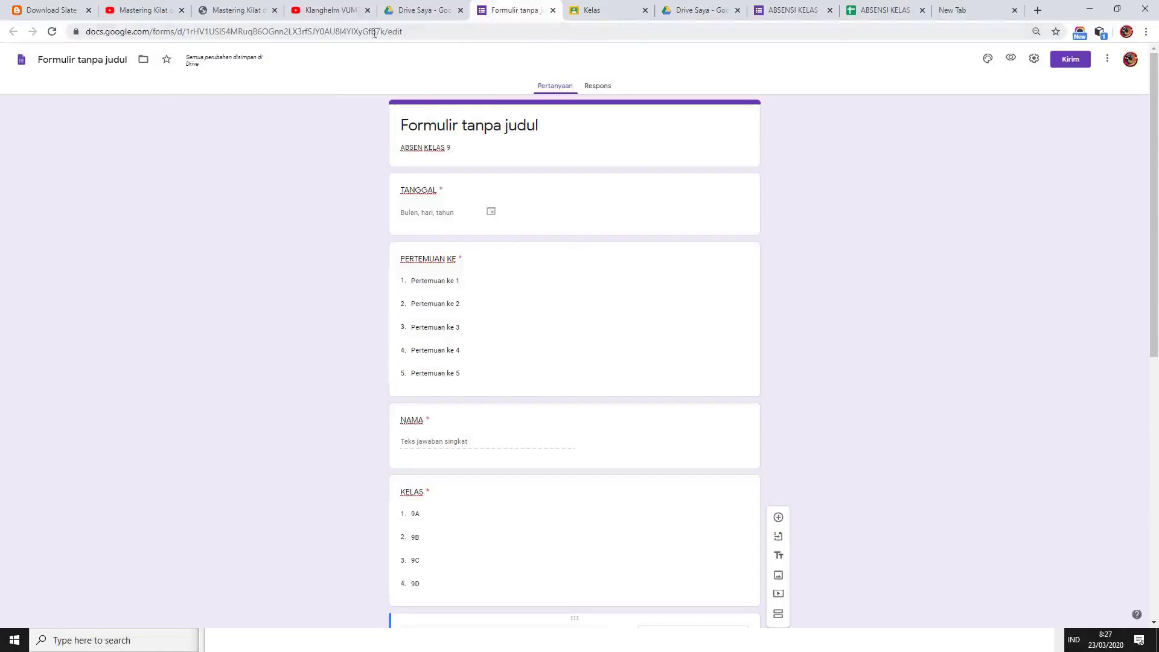
- Copy the form's web address without the trailing "/edit" part
drag(385, 31, 65, 54)
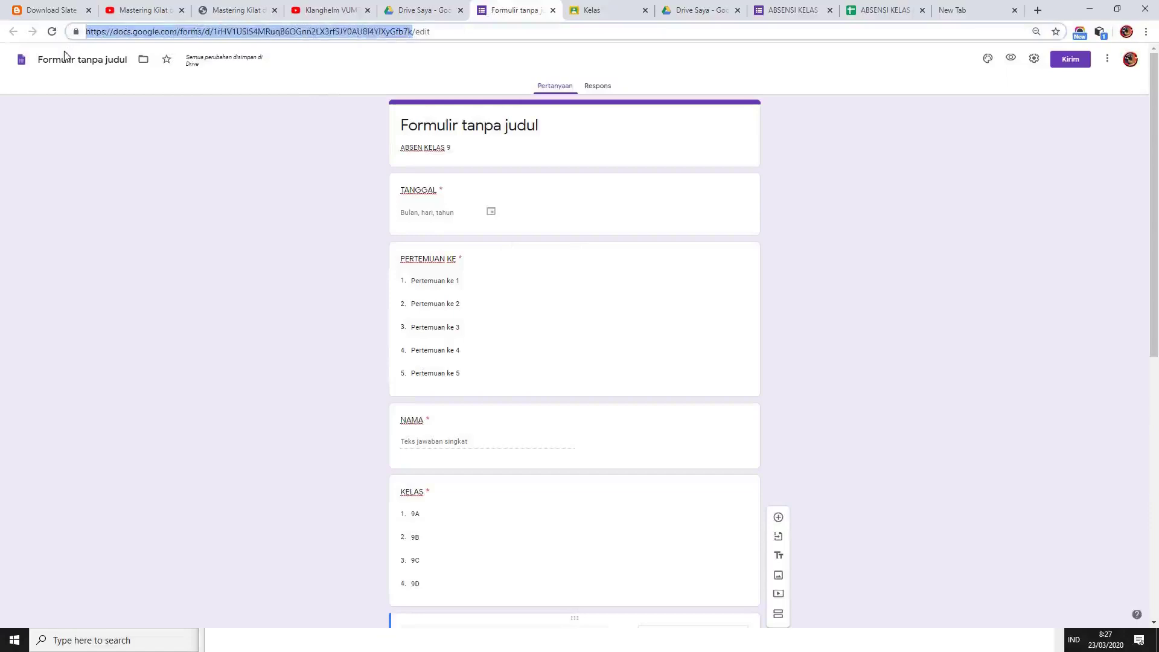
right_click(233, 29)
click(251, 96)
- Switch to Google Classroom, look over the list of classes and open KELAS 9F
click(595, 10)
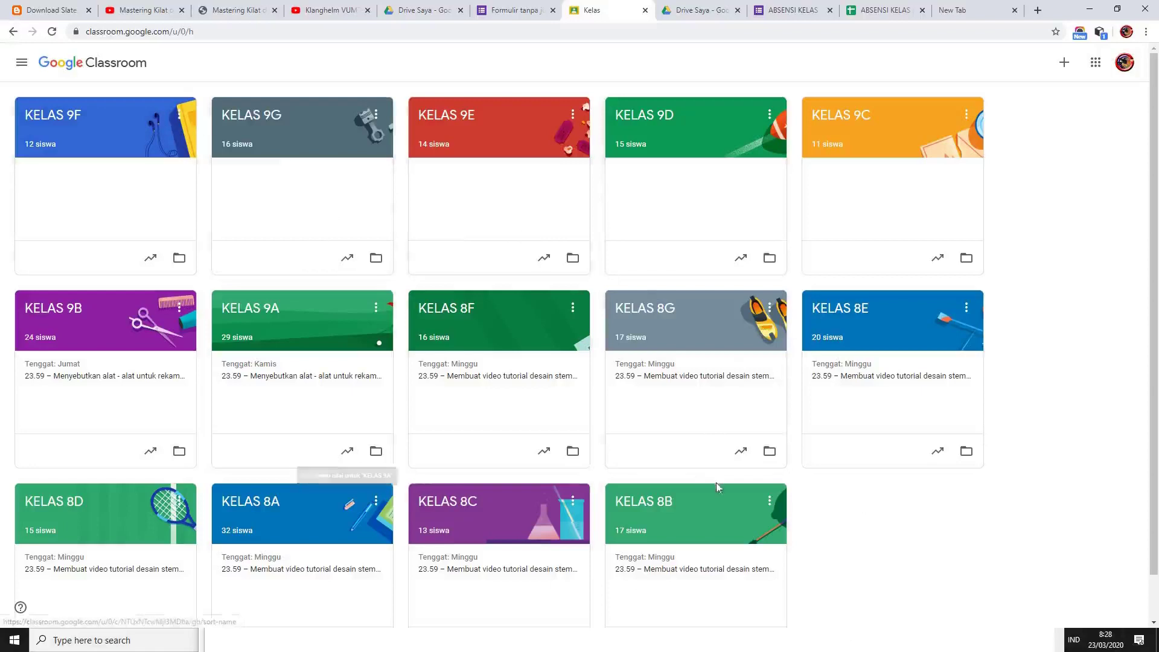
scroll(700, 484, down, 1)
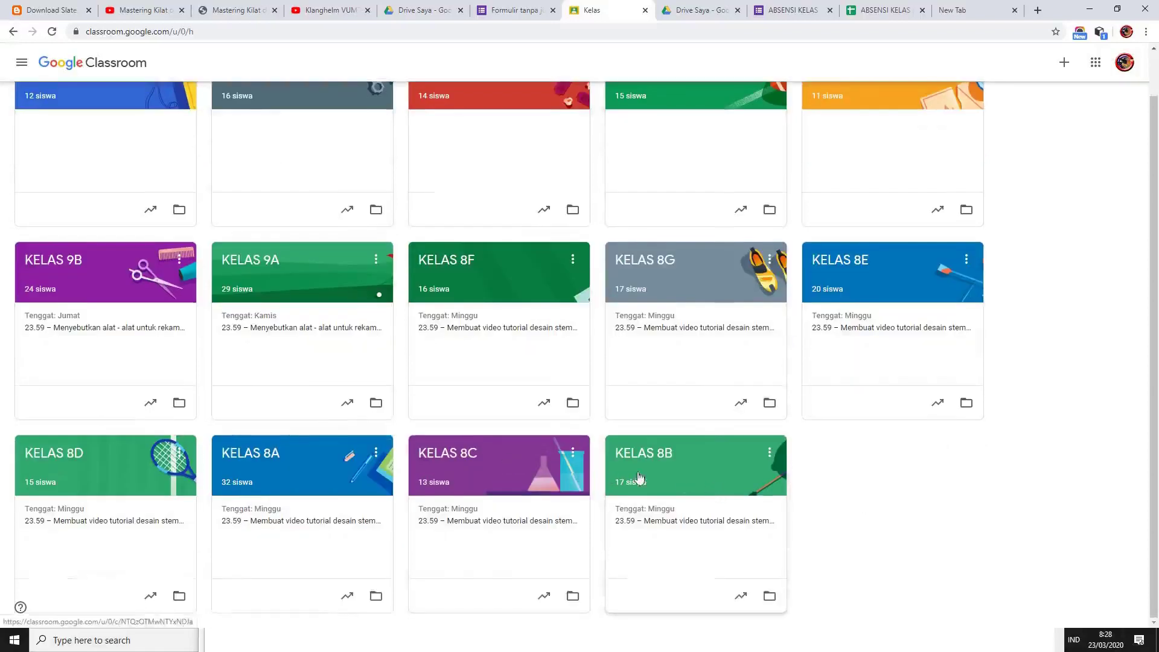
scroll(550, 370, up, 1)
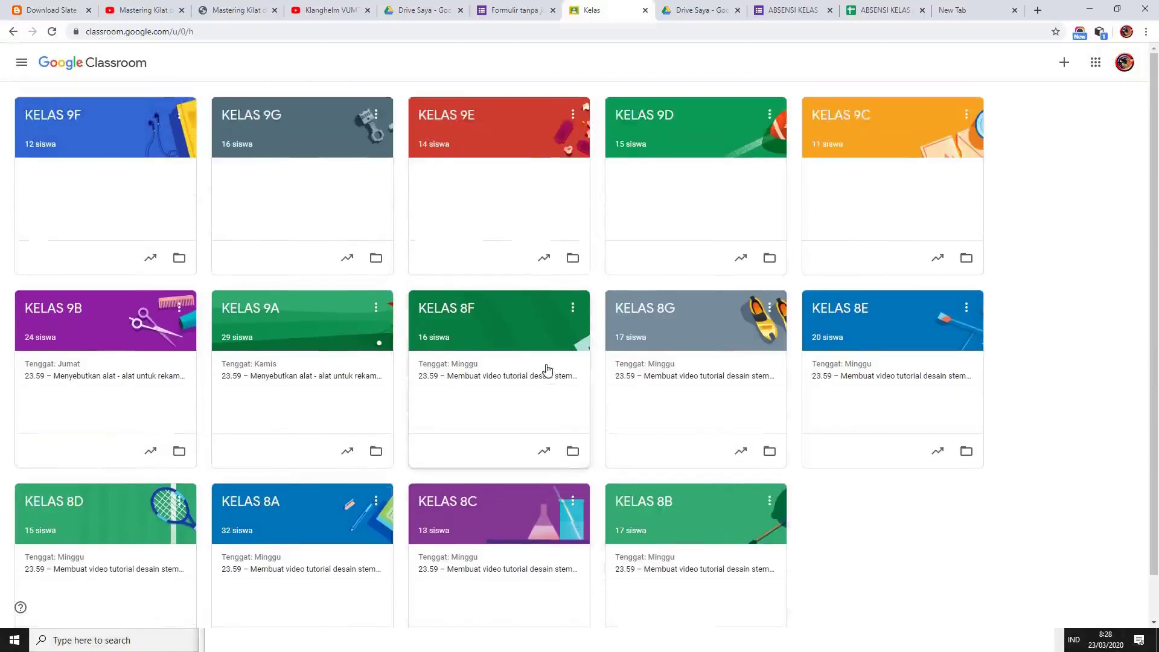
scroll(547, 369, down, 1)
scroll(547, 369, up, 1)
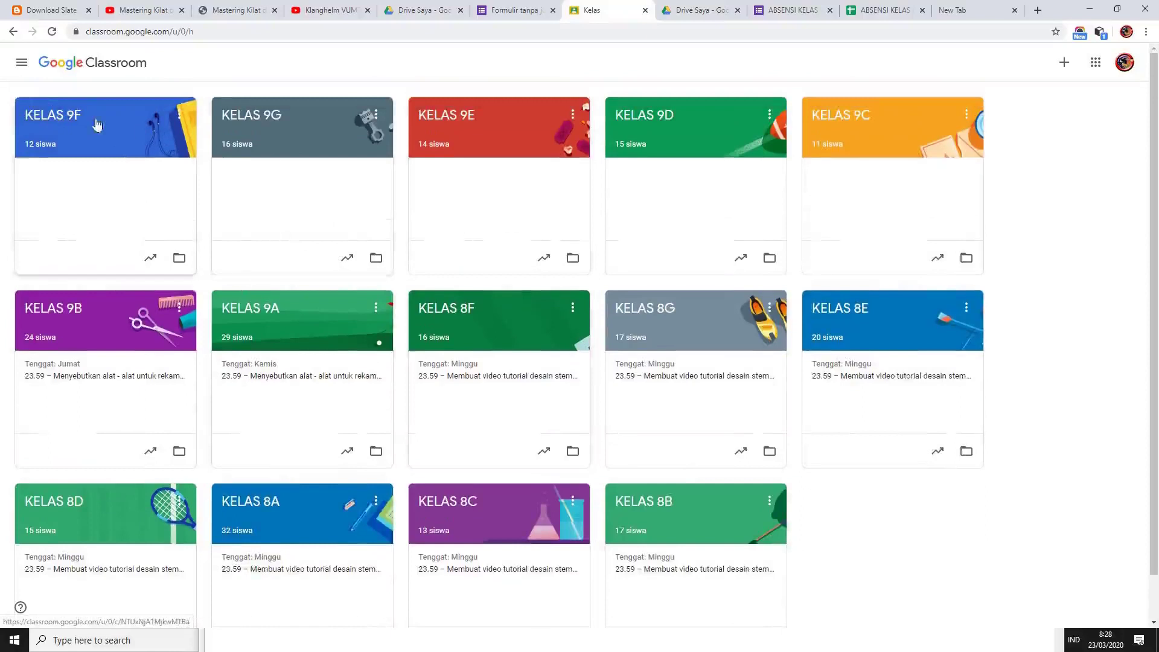
click(60, 115)
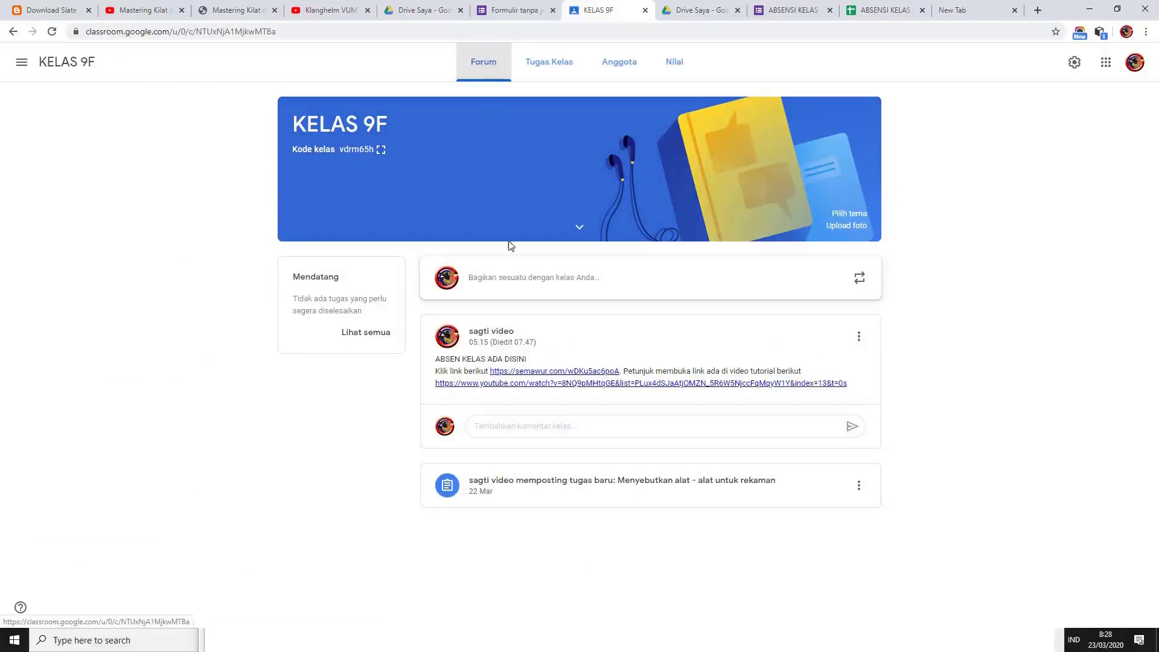
- Write a KELAS 9F forum post reading "LATIHAN MEMBUAT ABSEN" and "Klik Link berikut untuk absen", with the copied form link on its own line
click(526, 280)
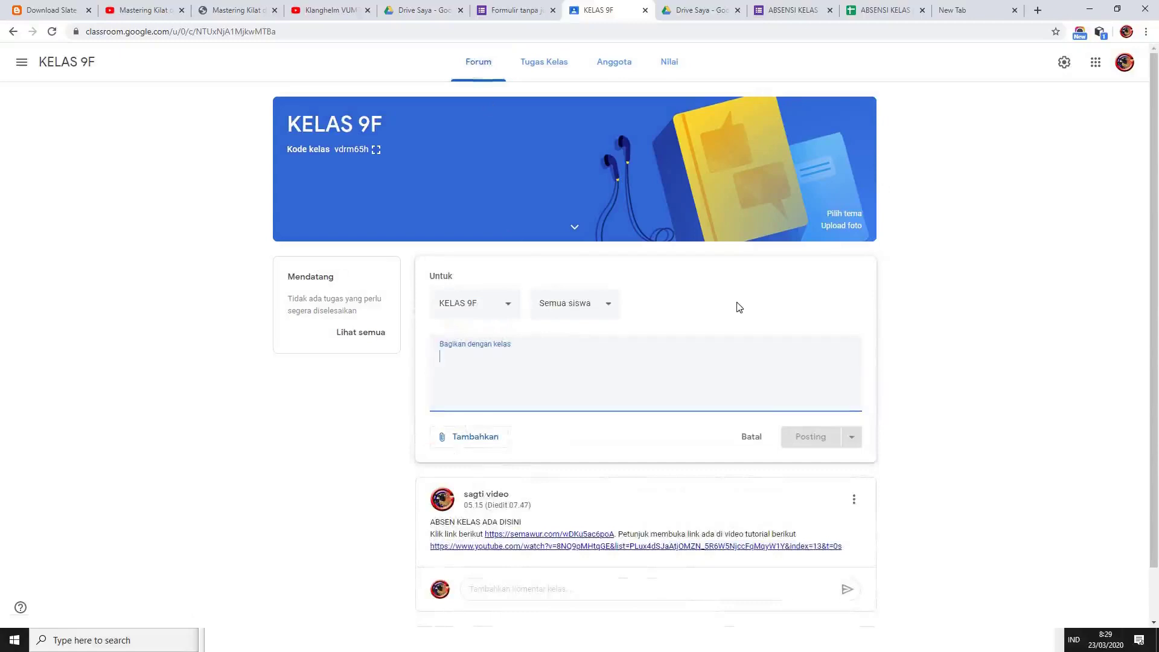
text(CO)
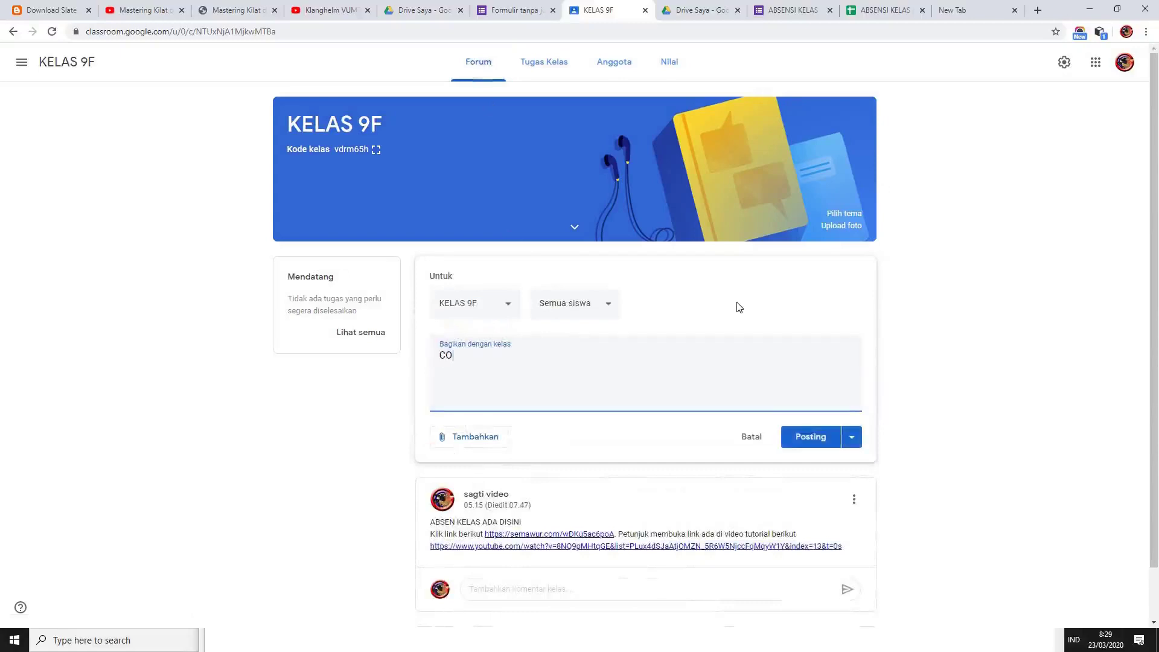
key(BackSpace)
key(BackSpace)
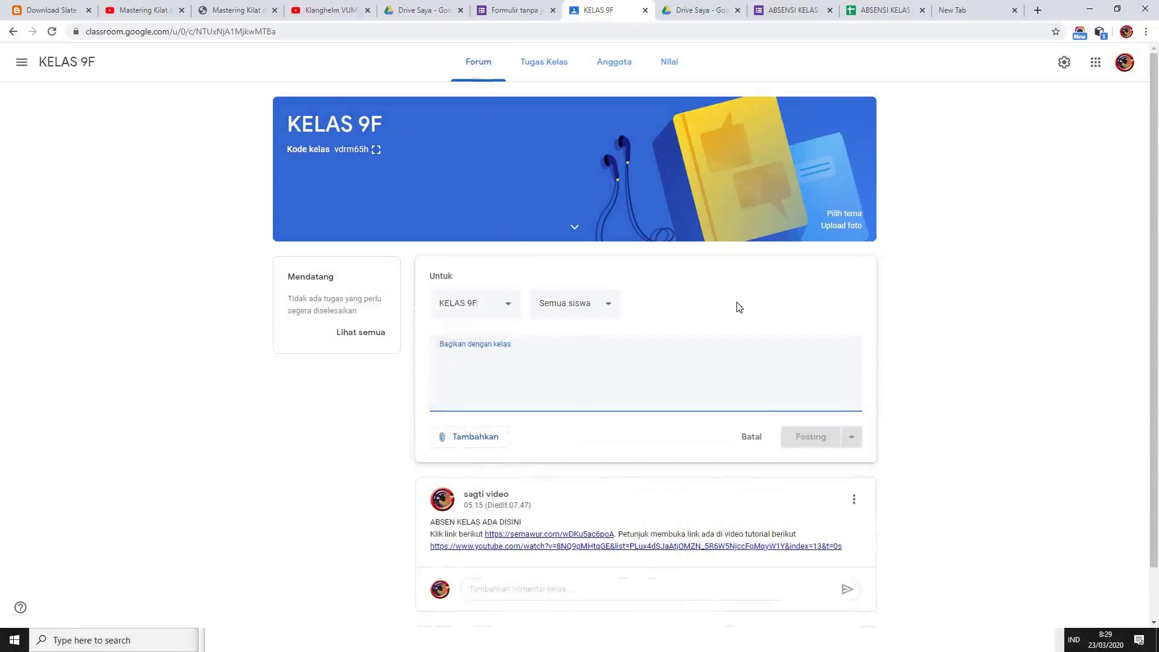
text(LATIHA)
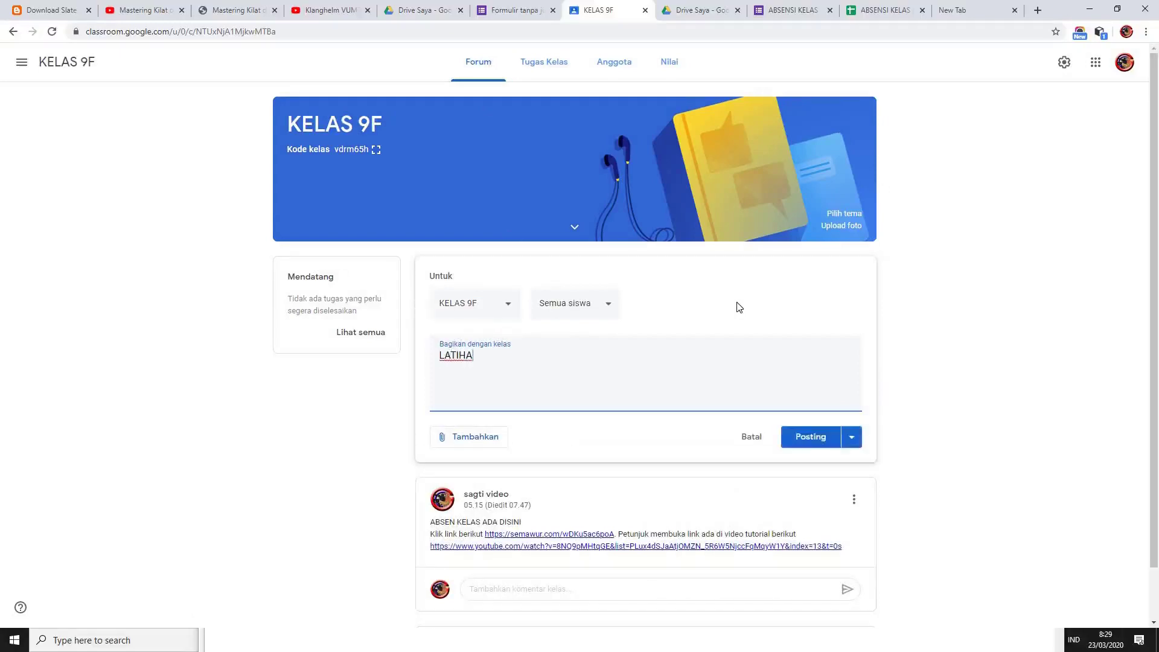
text(N MEMBUAT ABSEN)
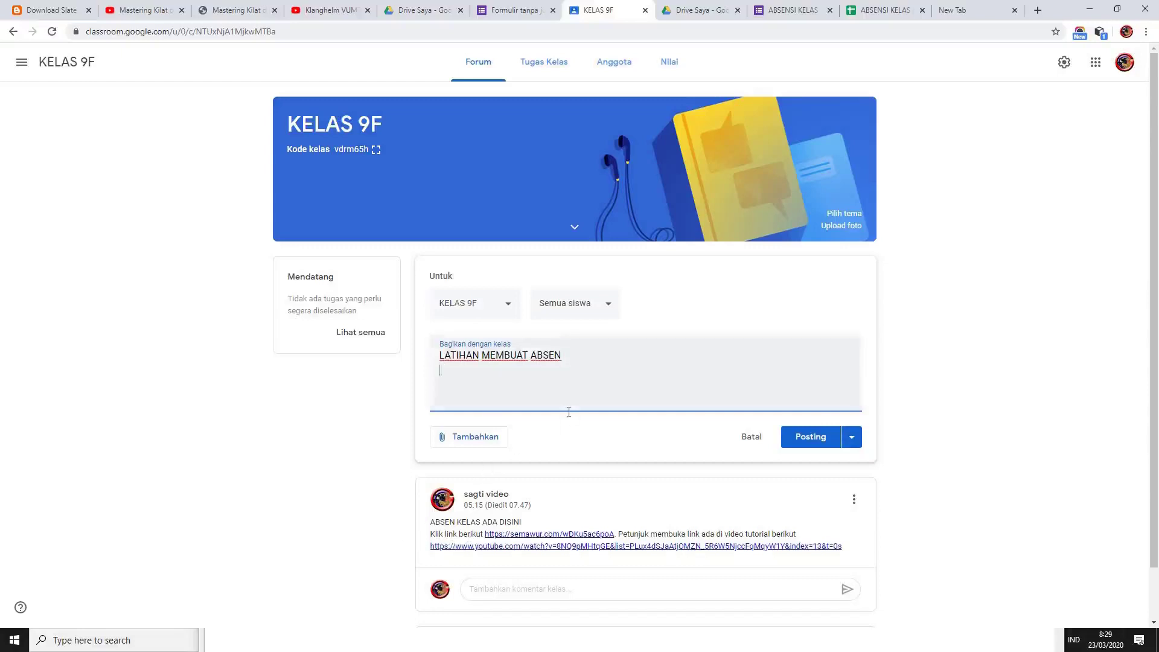
key(Caps_Lock)
text(lik Link berikut untuk absen)
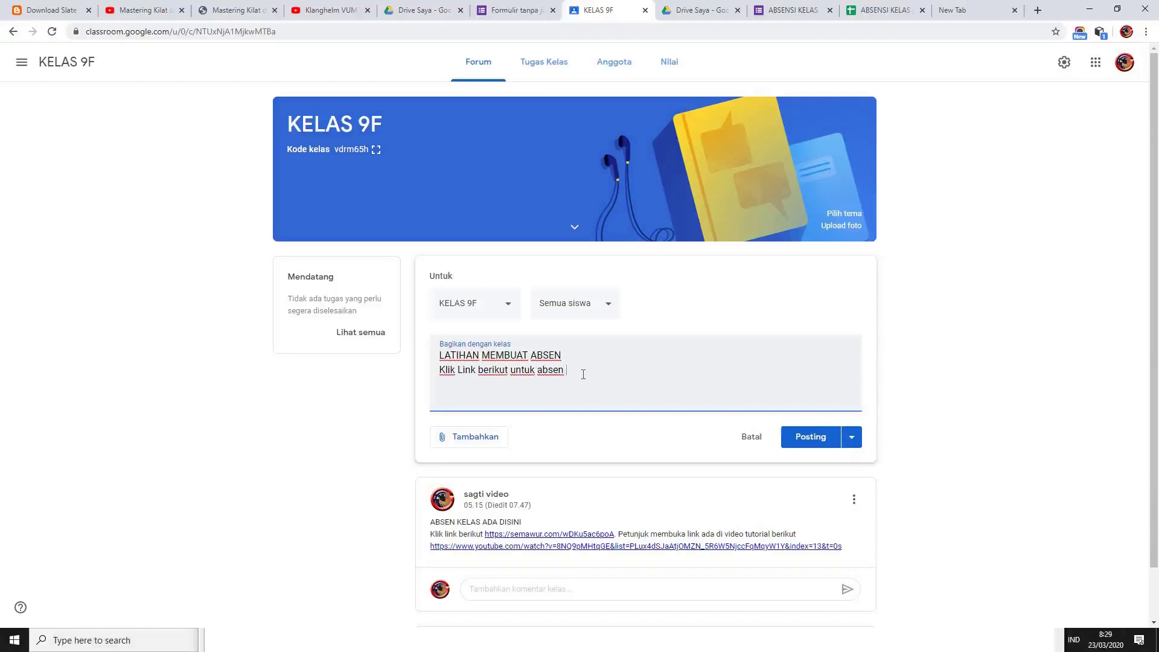
key(Return)
key(ctrl+v)
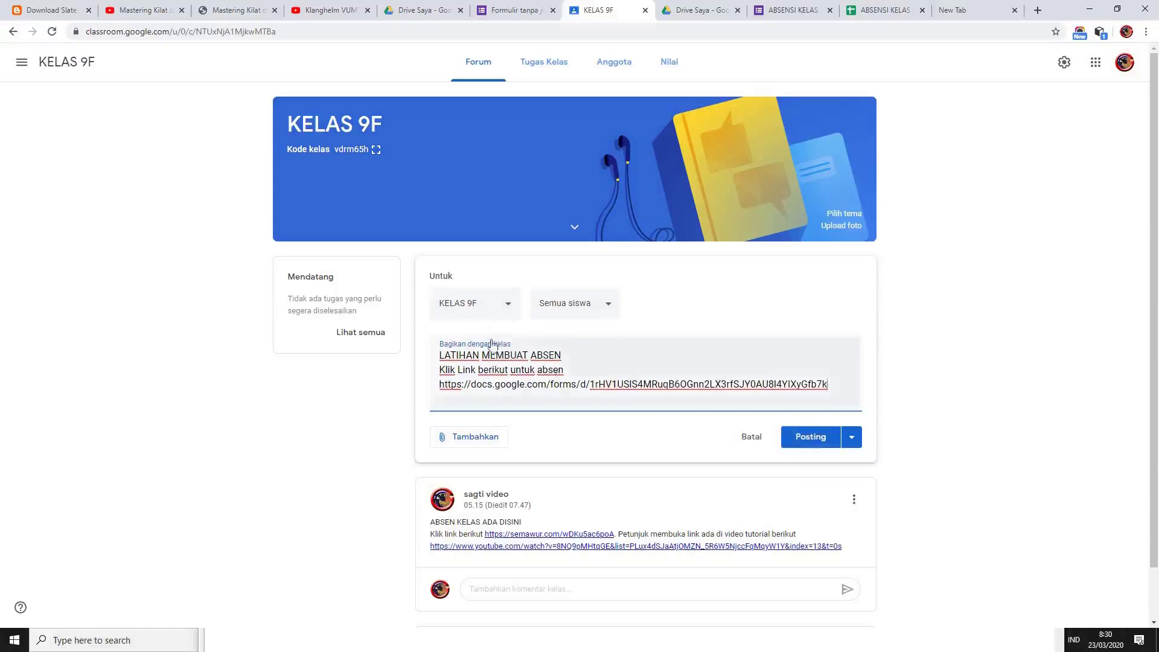
- Address the forum post to all 14 classes by adding every other grade 9 and grade 8 class to KELAS 9F, and publish it
click(502, 299)
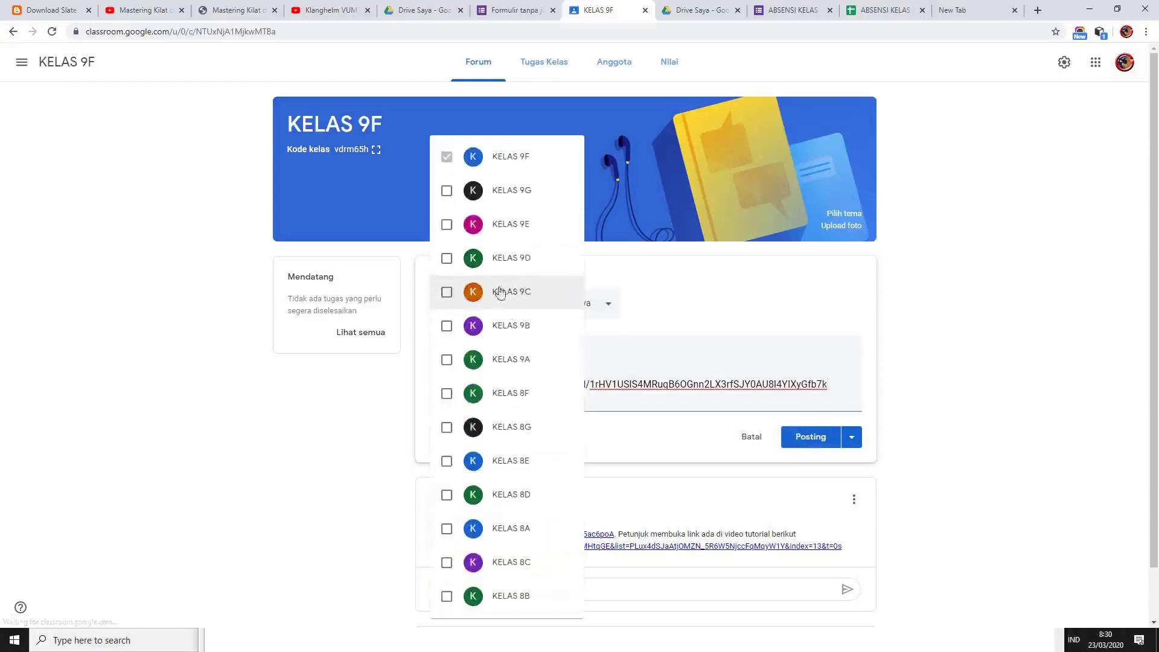
click(446, 190)
click(446, 224)
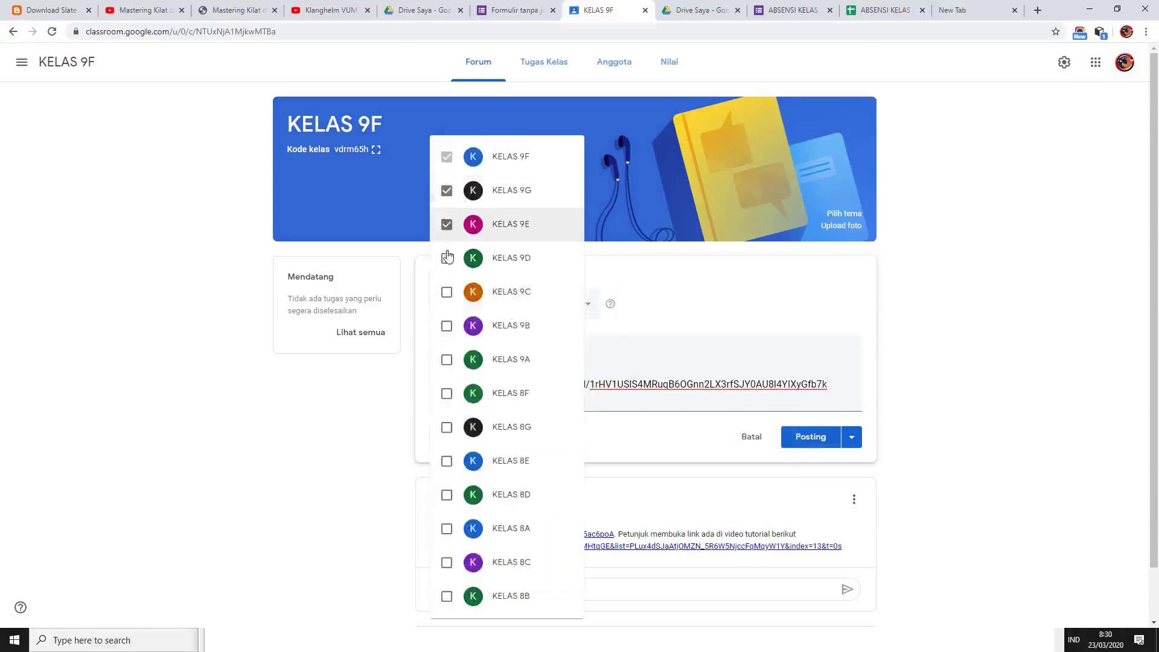
click(446, 258)
click(447, 291)
click(447, 326)
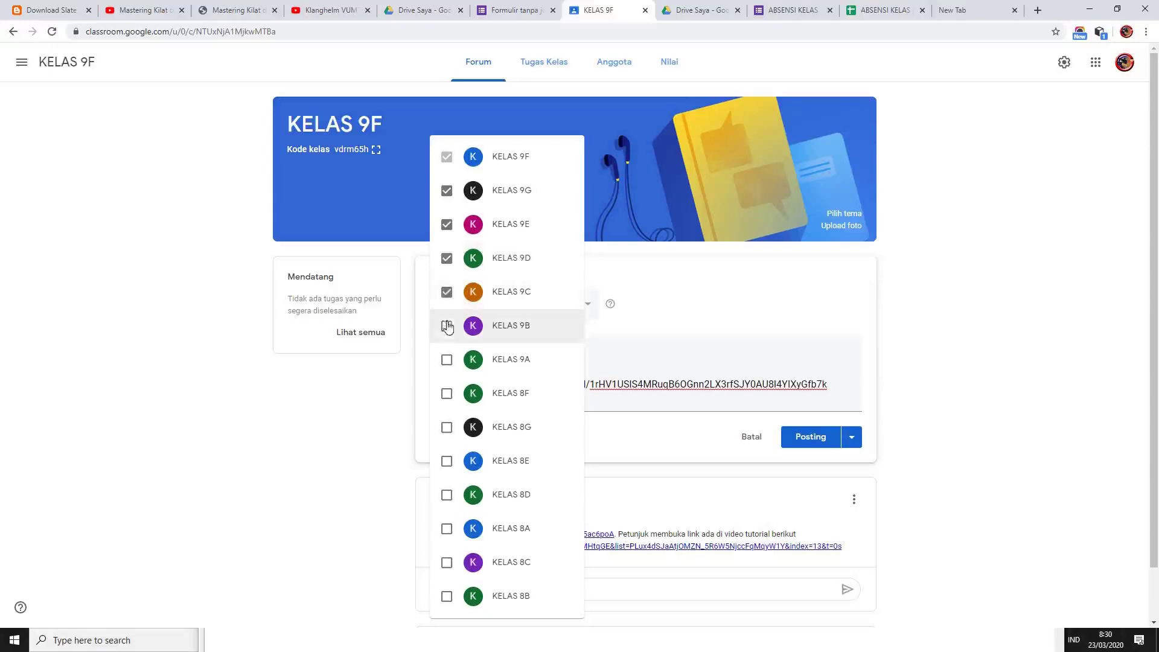
click(446, 359)
click(447, 393)
click(447, 427)
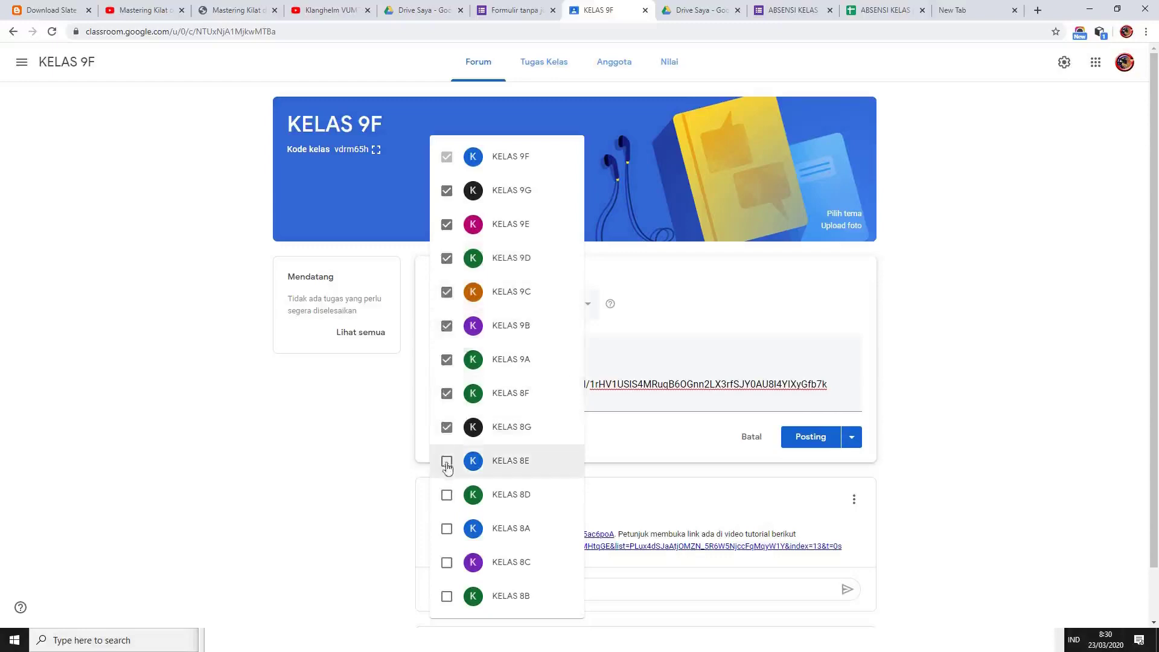
click(446, 461)
click(447, 495)
click(446, 528)
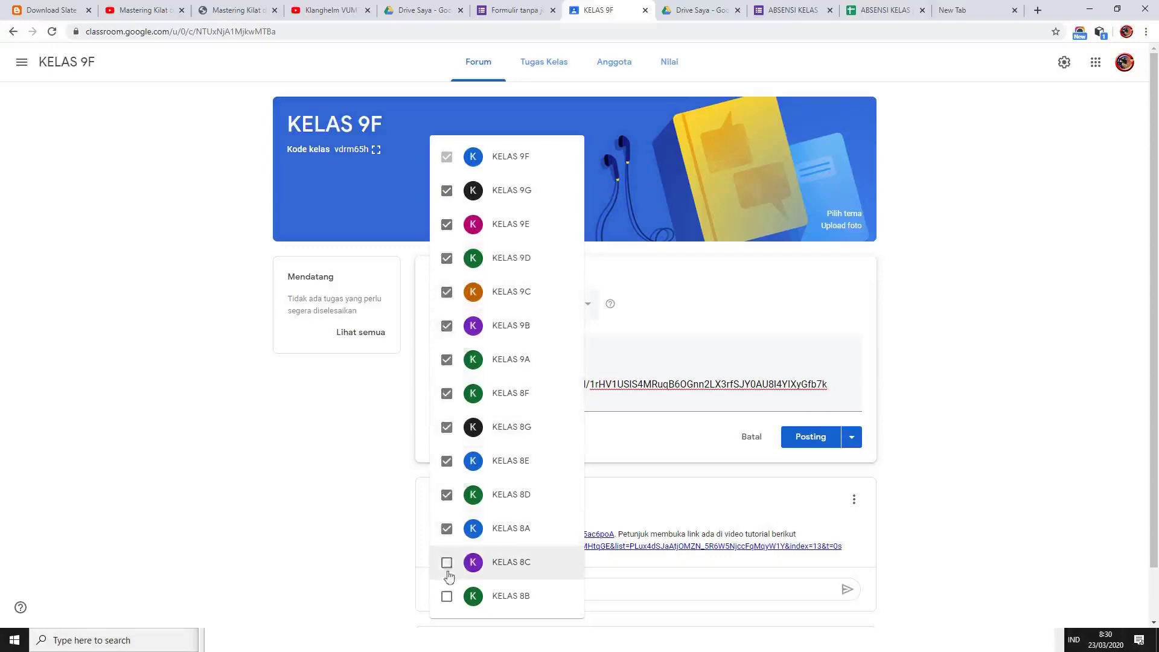
click(447, 563)
click(447, 596)
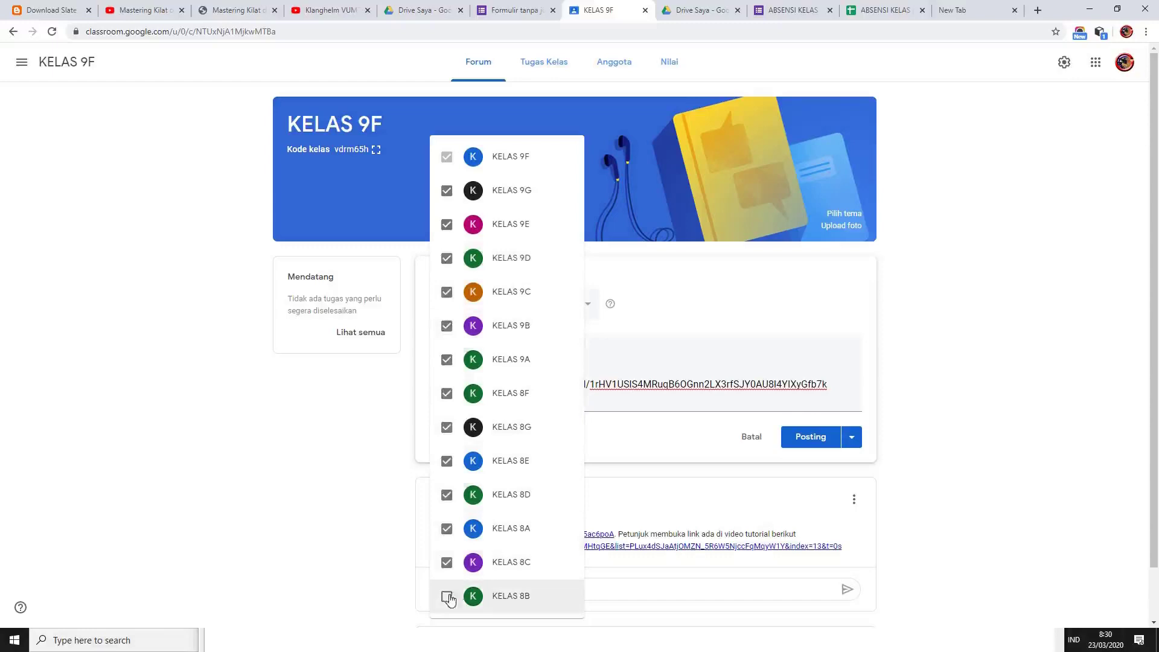
click(702, 314)
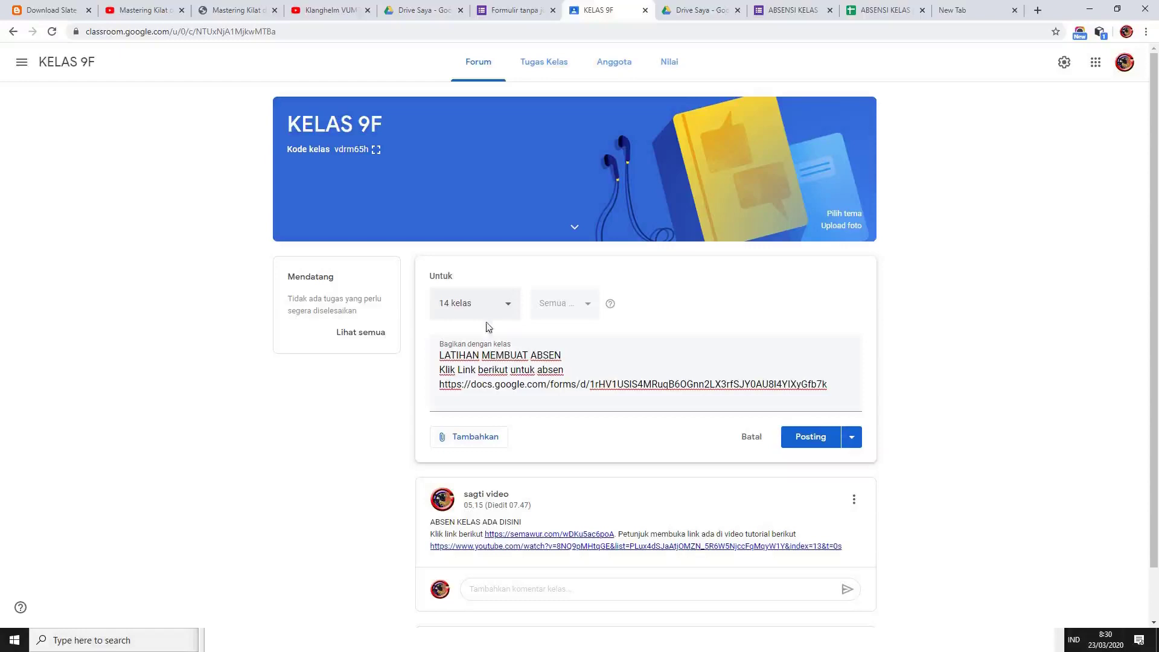
click(810, 441)
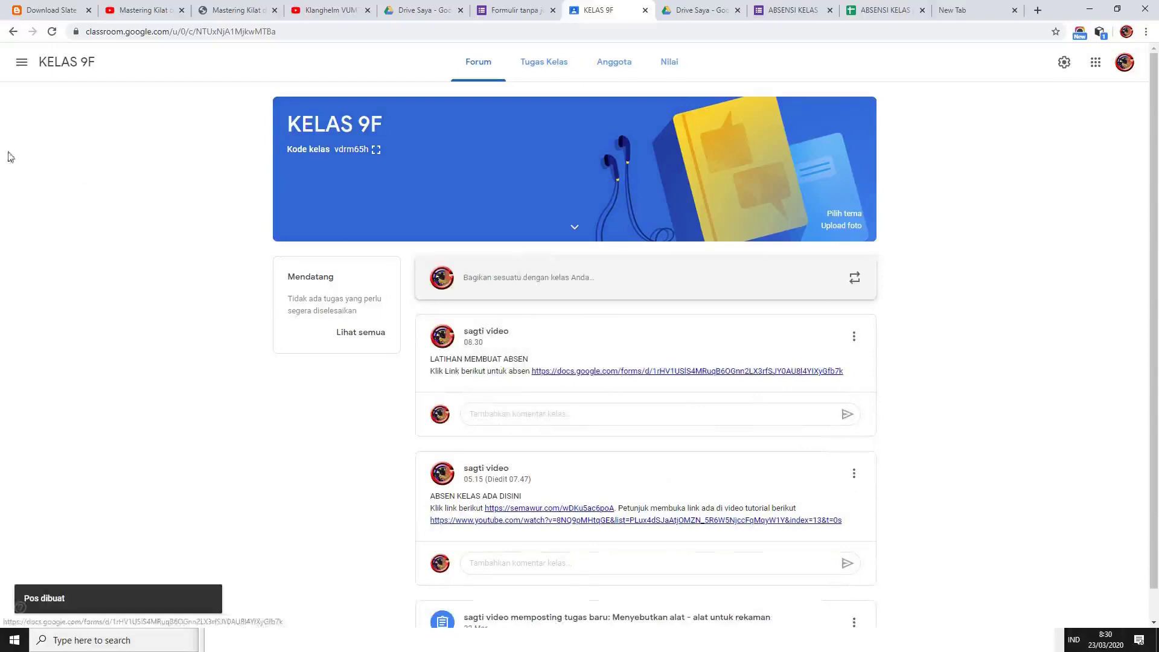
- Check the forums of KELAS 9B, KELAS 8A and KELAS 9A for the "LATIHAN MEMBUAT ABSEN" post
click(22, 63)
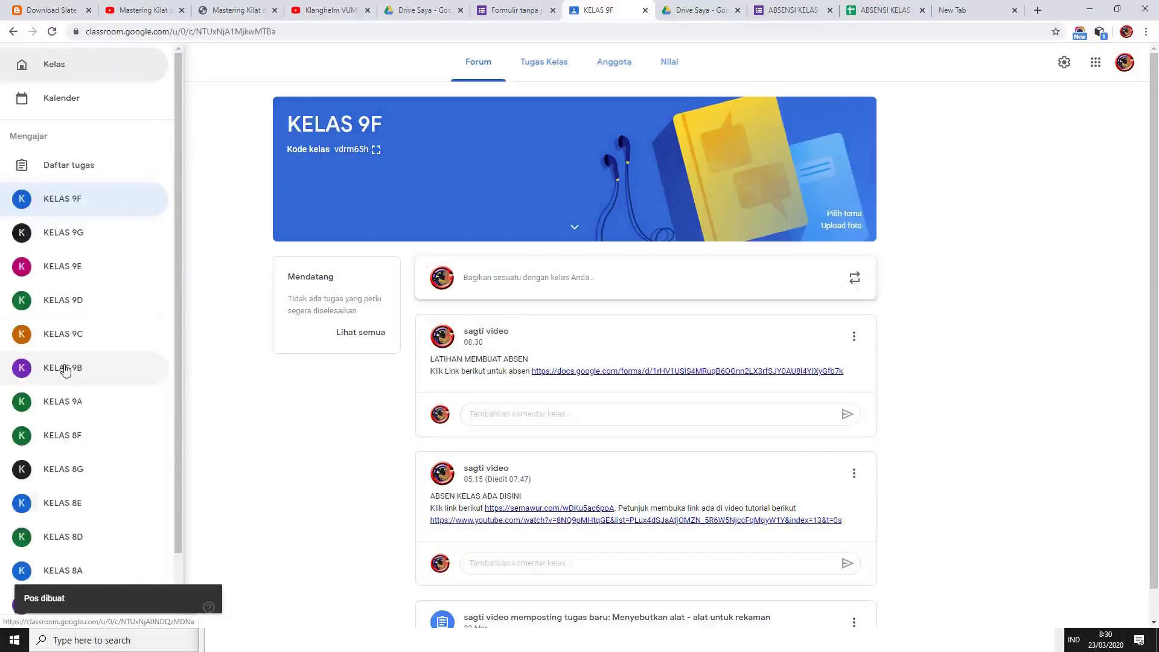
click(65, 369)
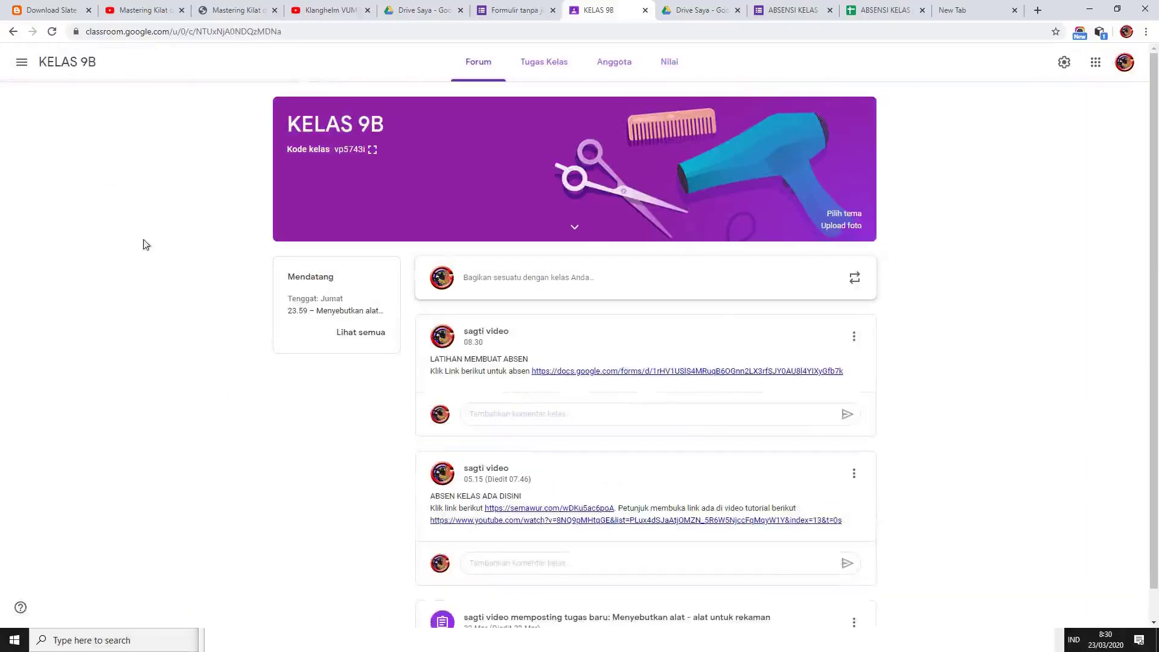
click(21, 63)
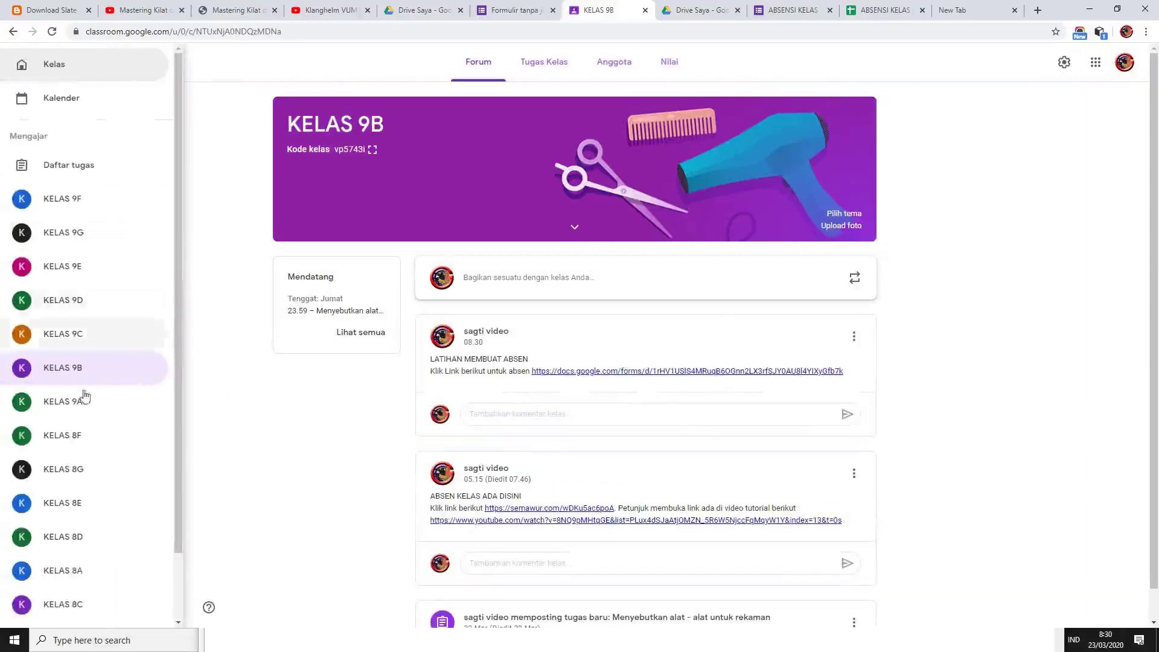
click(68, 572)
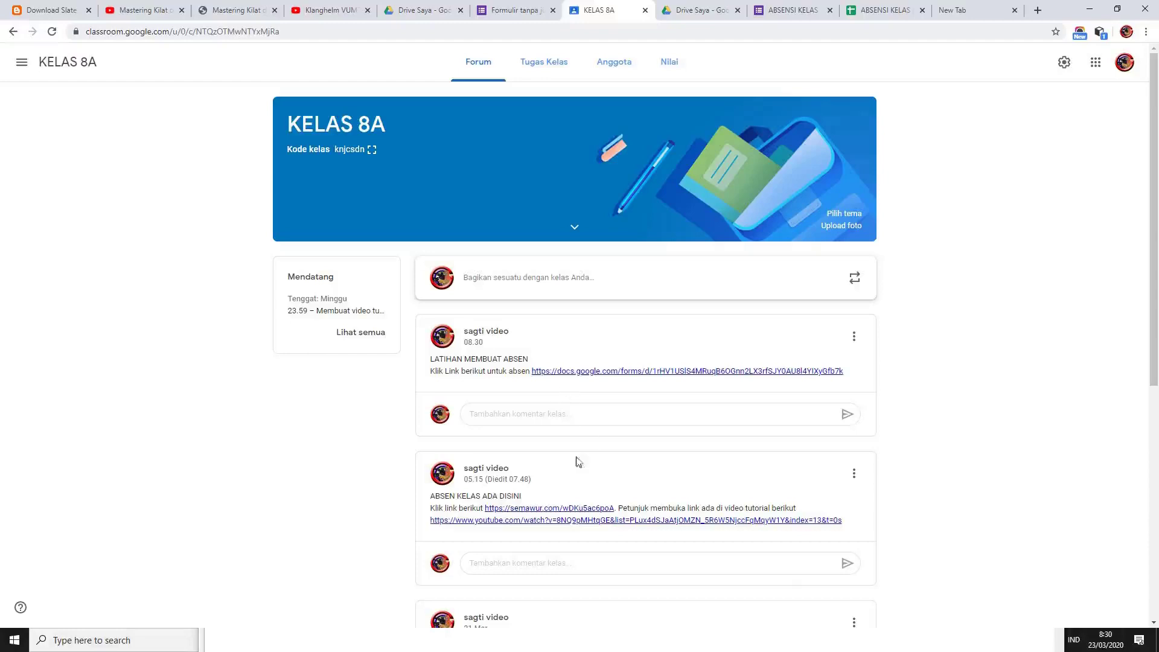
click(23, 65)
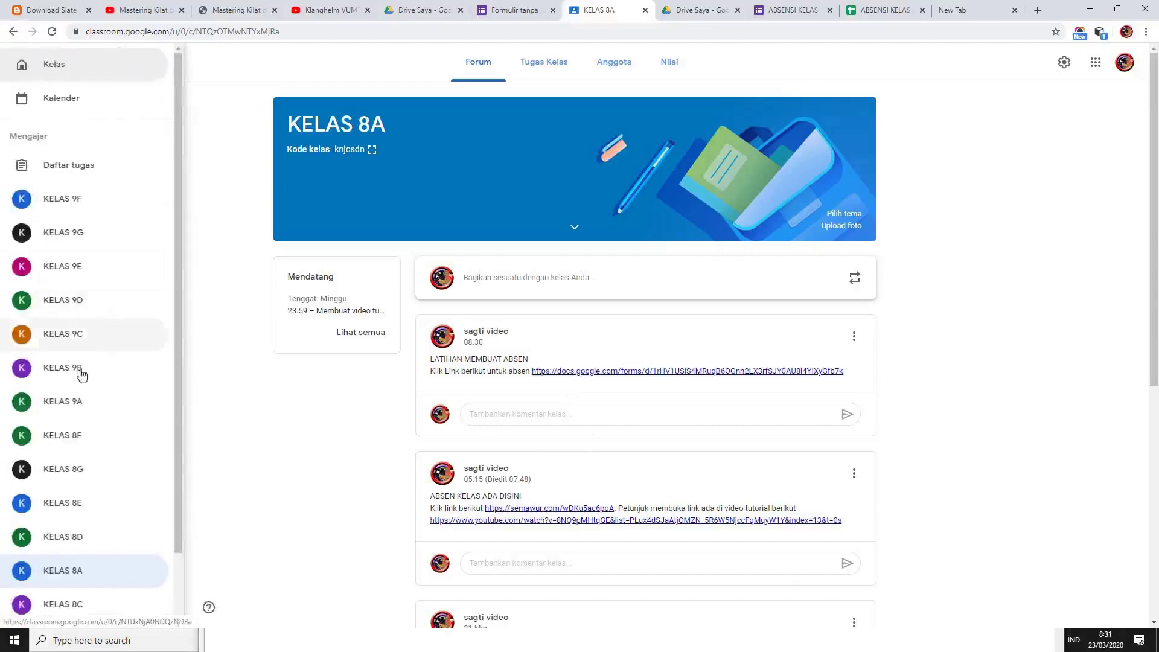
click(65, 402)
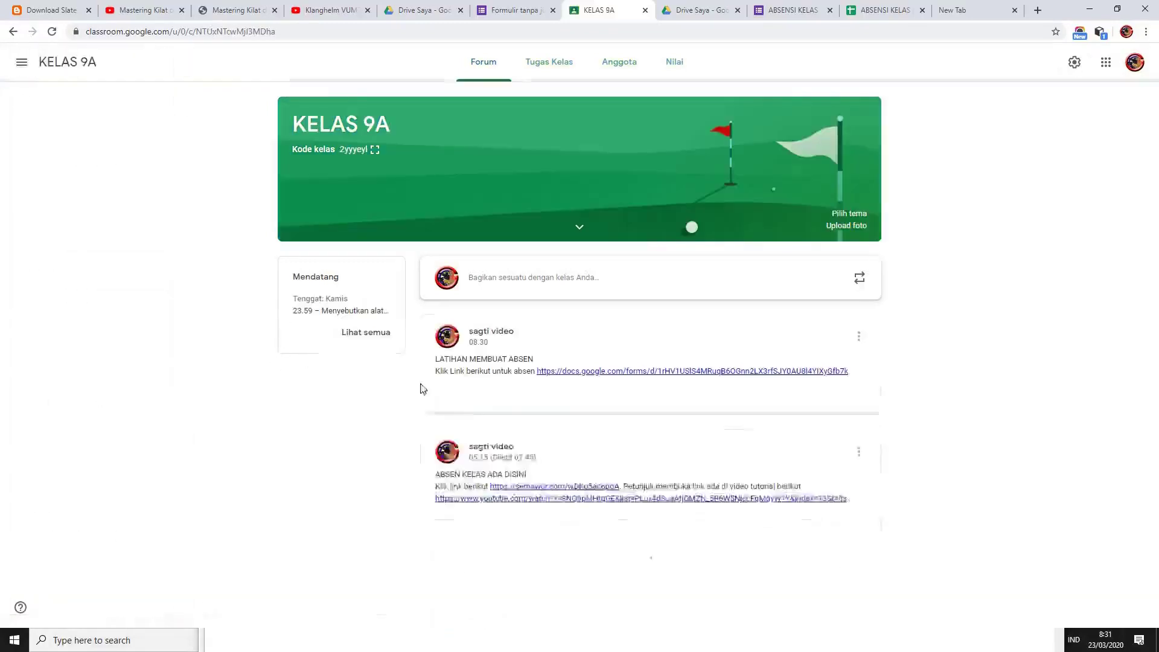
- Open the YouTube tutorial link in the "ABSEN KELAS ADA DISINI" post of KELAS 9A and close the video page
scroll(597, 434, down, 1)
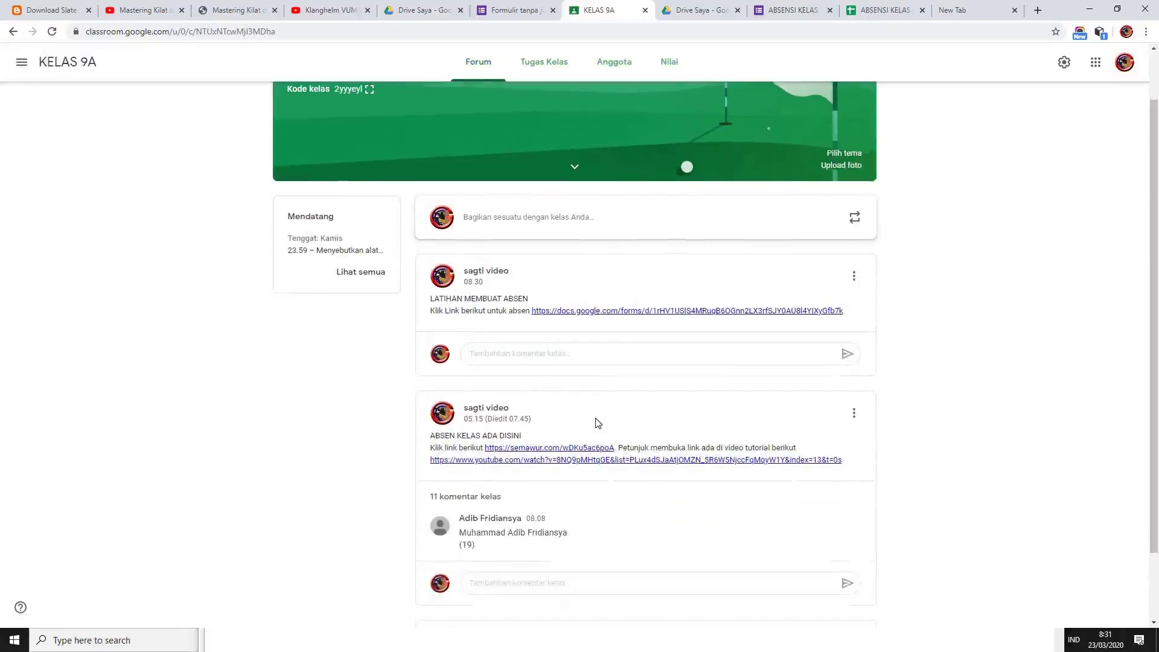
click(597, 461)
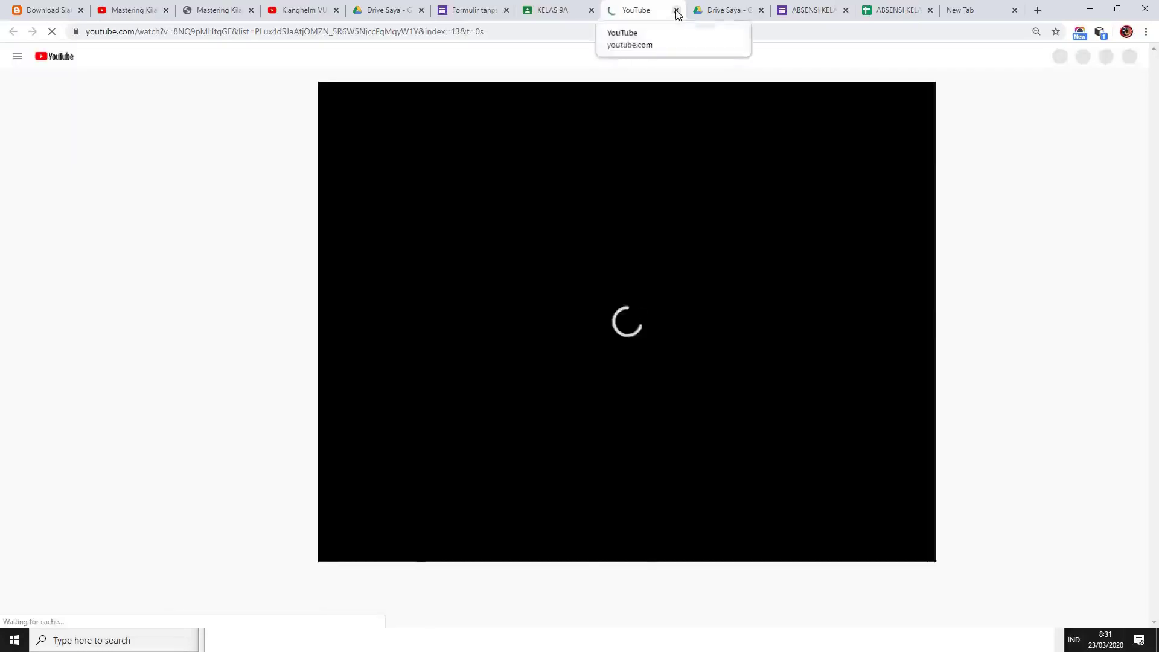
click(676, 10)
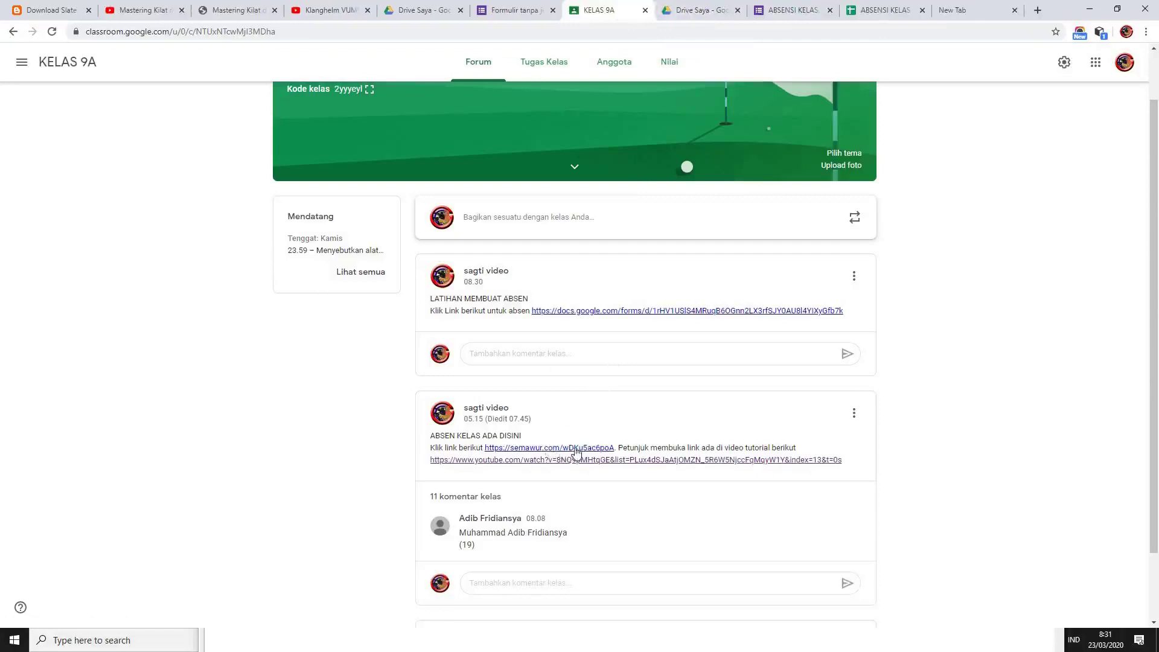
- Follow the semawur.com short link in the "ABSEN KELAS ADA DISINI" post through its robot check to the ABSENSI KELAS form, closing advertisement pages
click(575, 448)
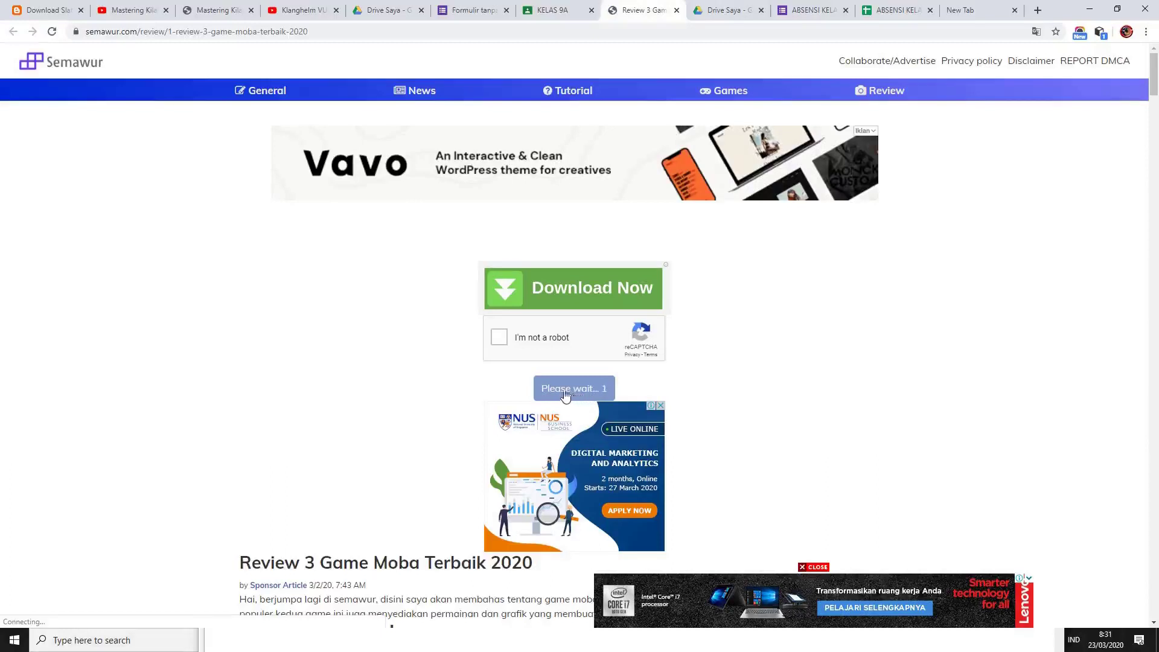
click(502, 339)
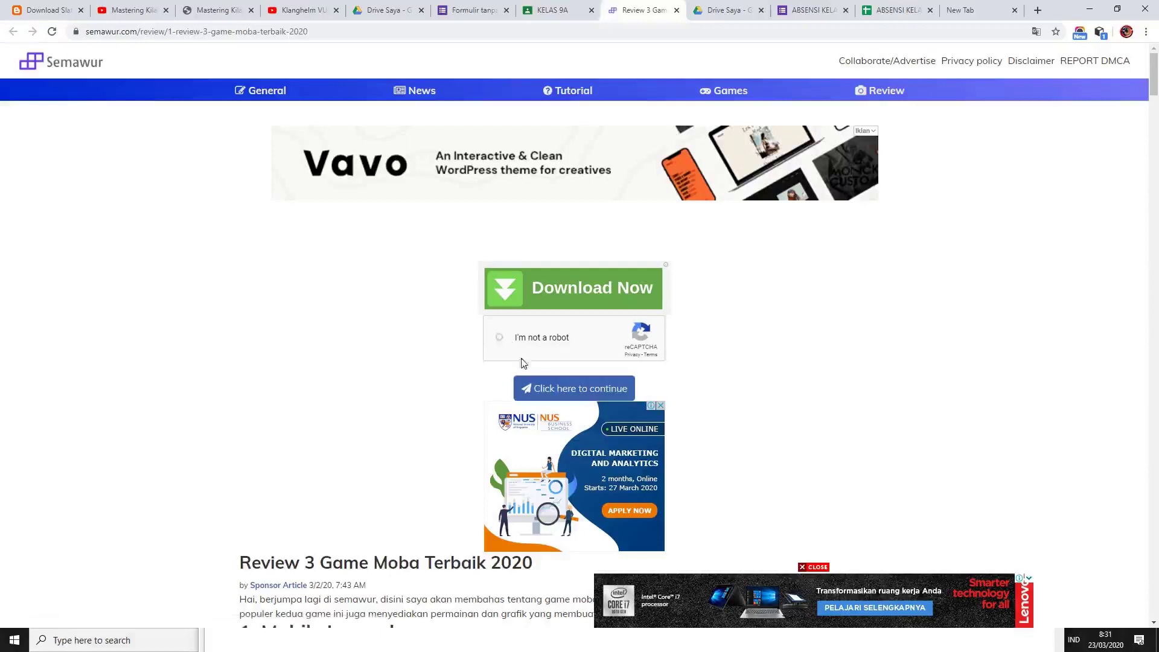
click(573, 389)
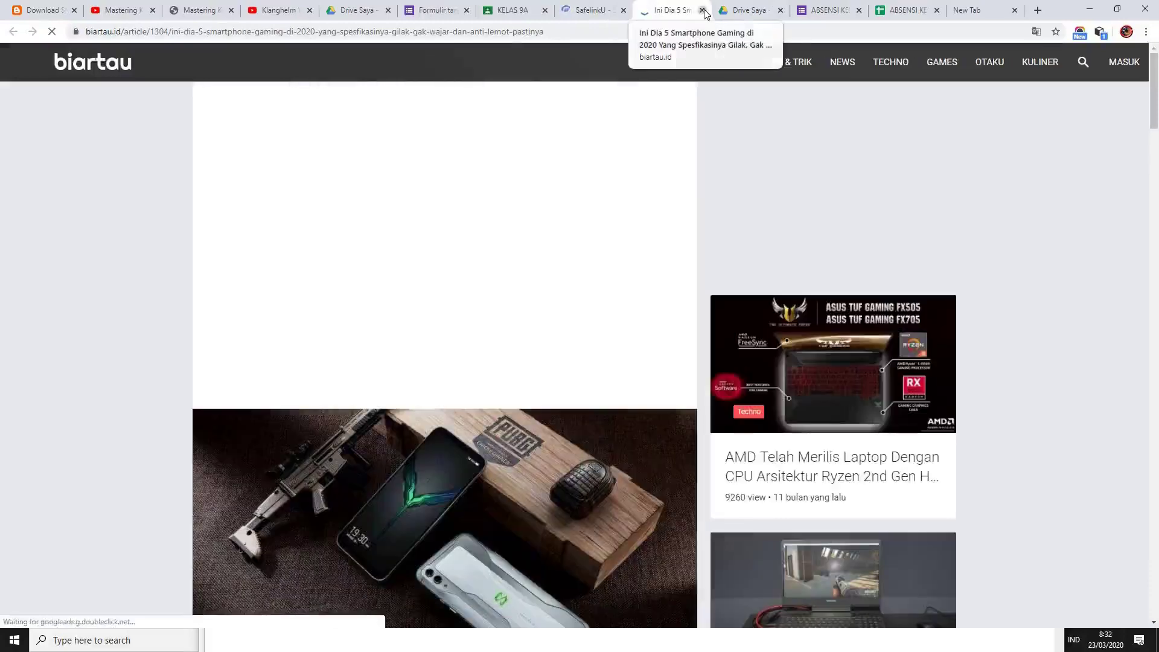
click(703, 11)
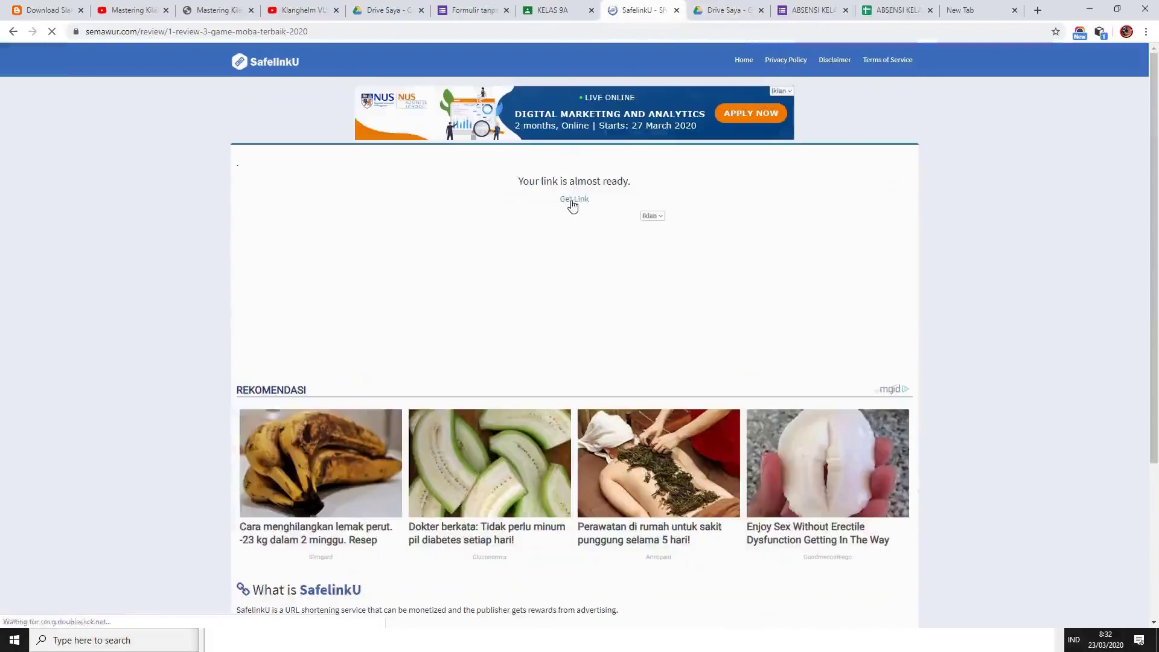
click(573, 200)
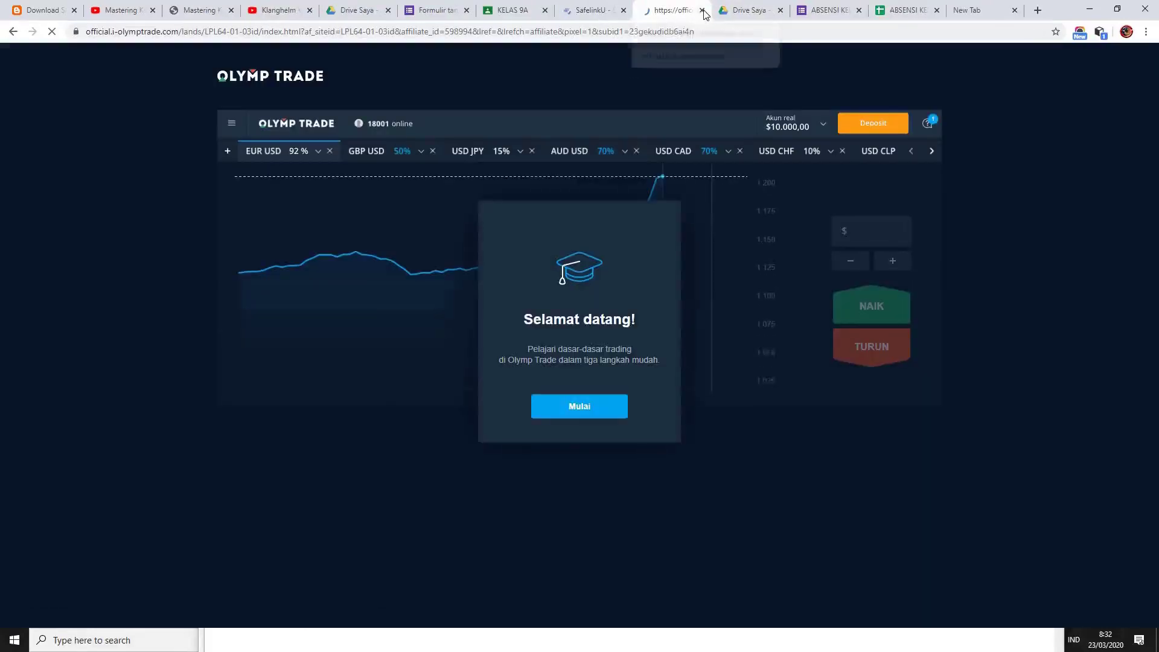
click(702, 10)
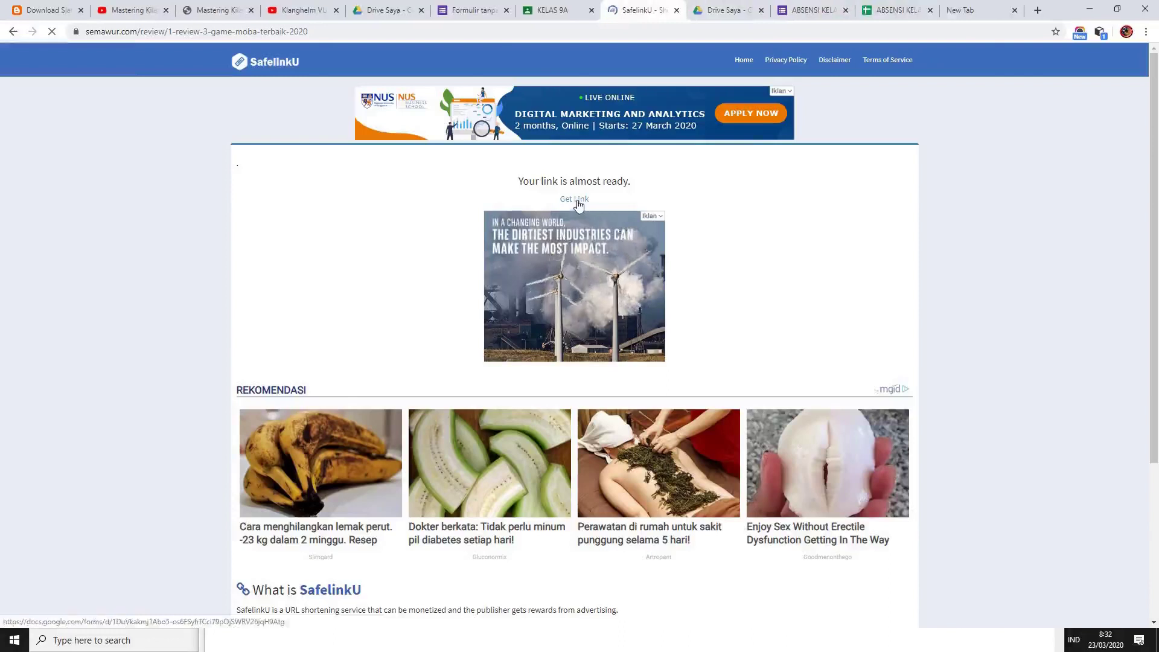
click(577, 200)
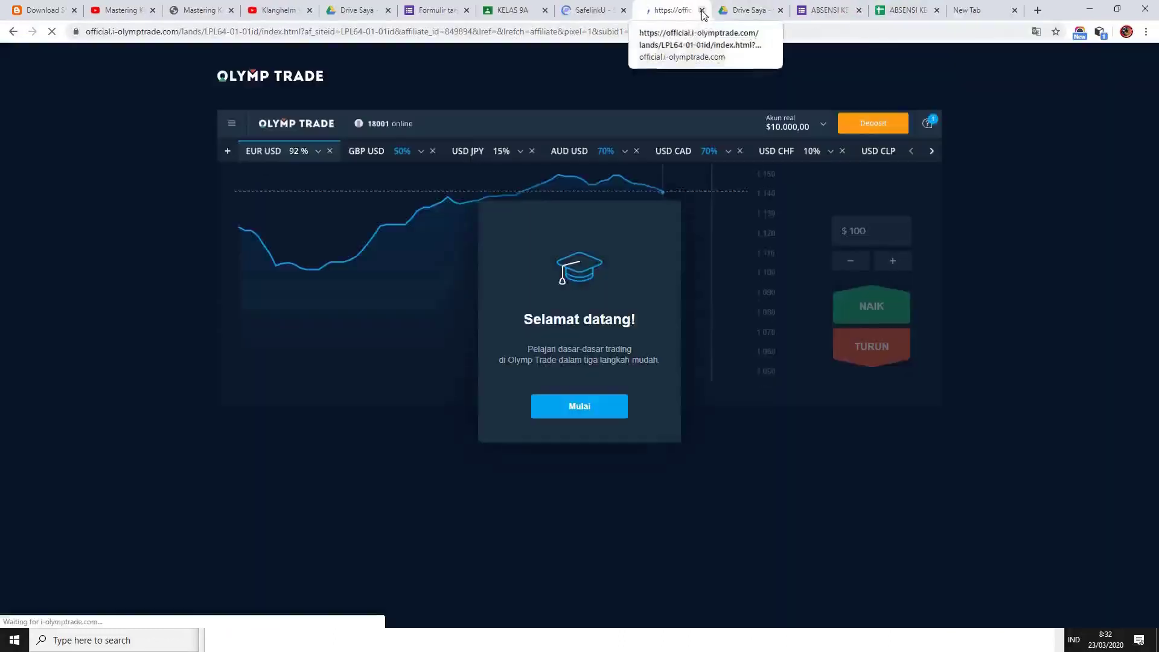
click(702, 11)
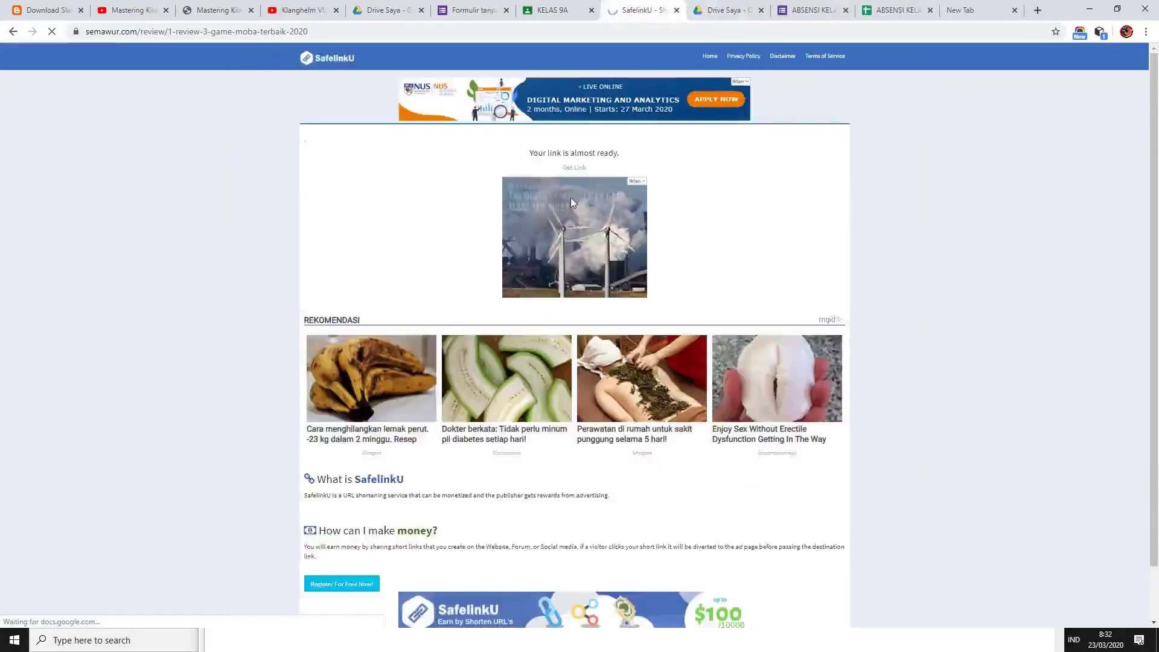
click(570, 200)
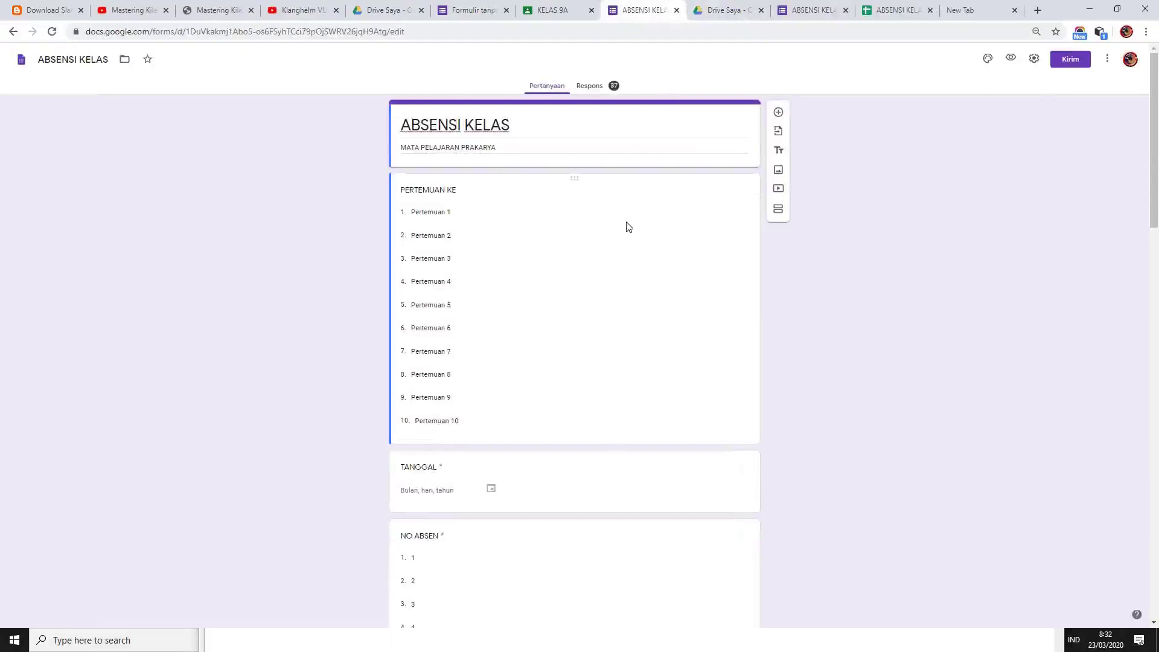
- View the response summary of the ABSENSI KELAS form and open its linked response spreadsheet
click(590, 86)
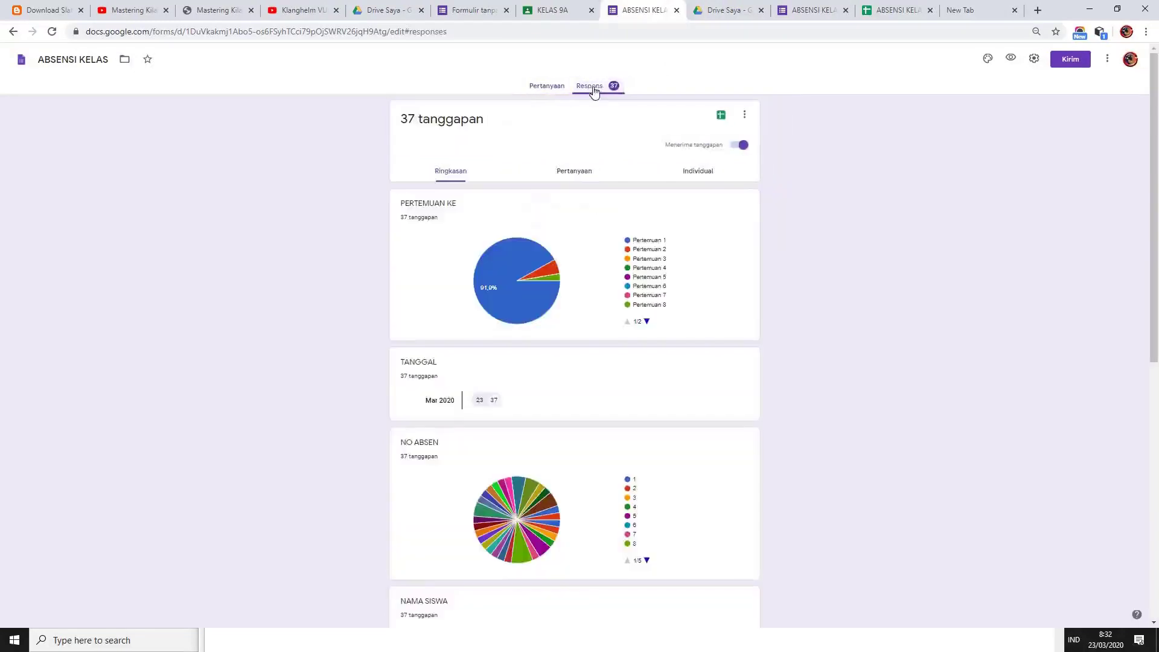
click(721, 116)
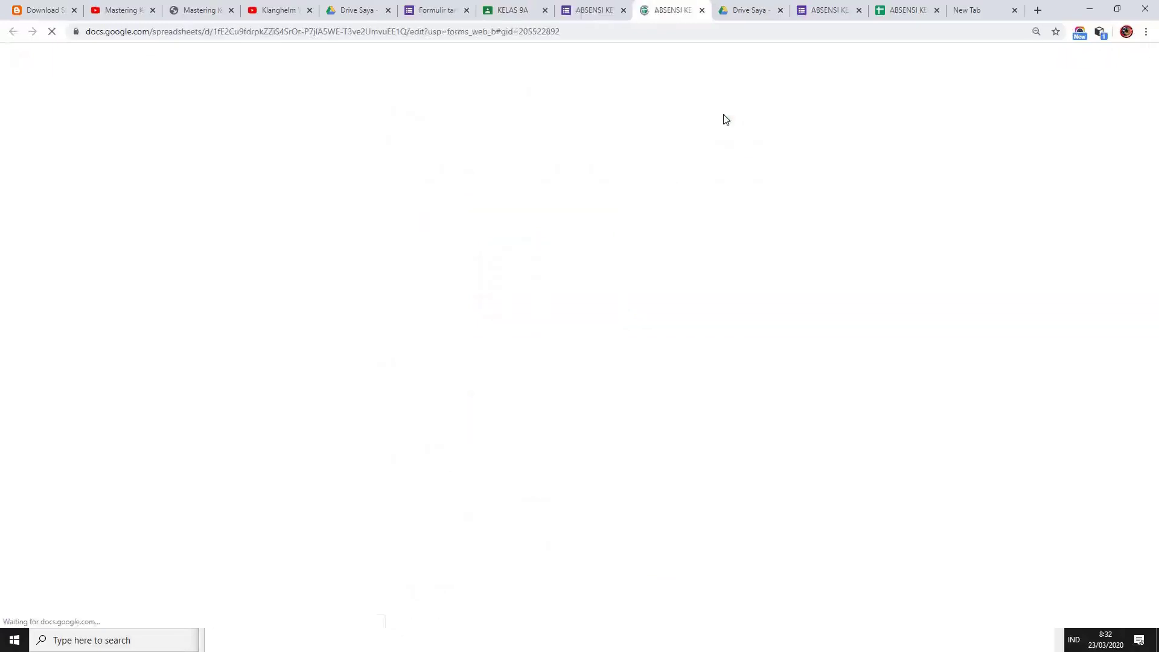